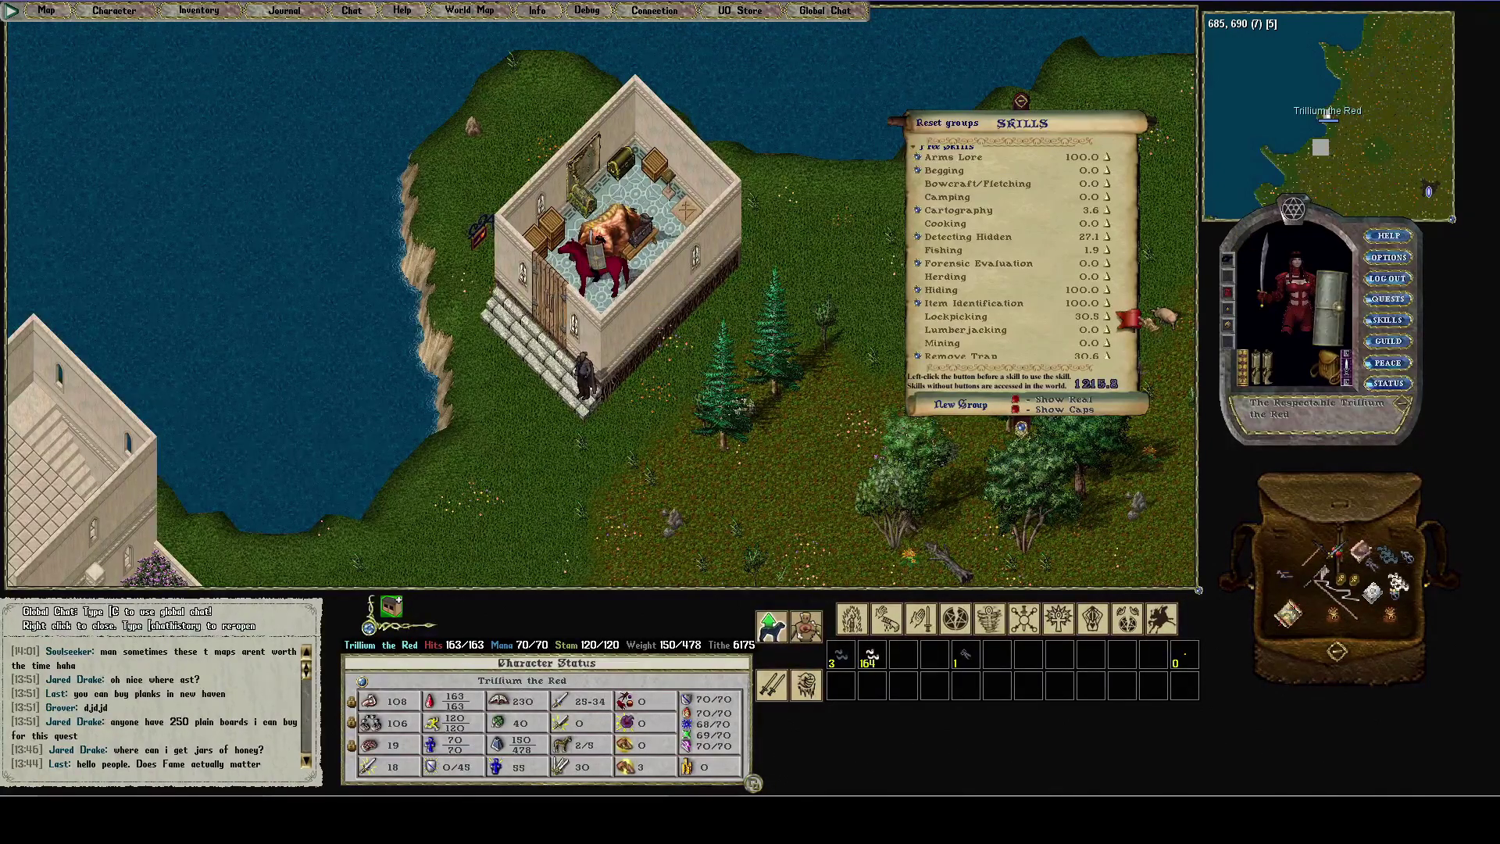
# Step: Collapse the Free Skills group in the skills list and move the skills scroll slightly
pyautogui.moveTo(1133, 320); pyautogui.dragTo(1135, 154)
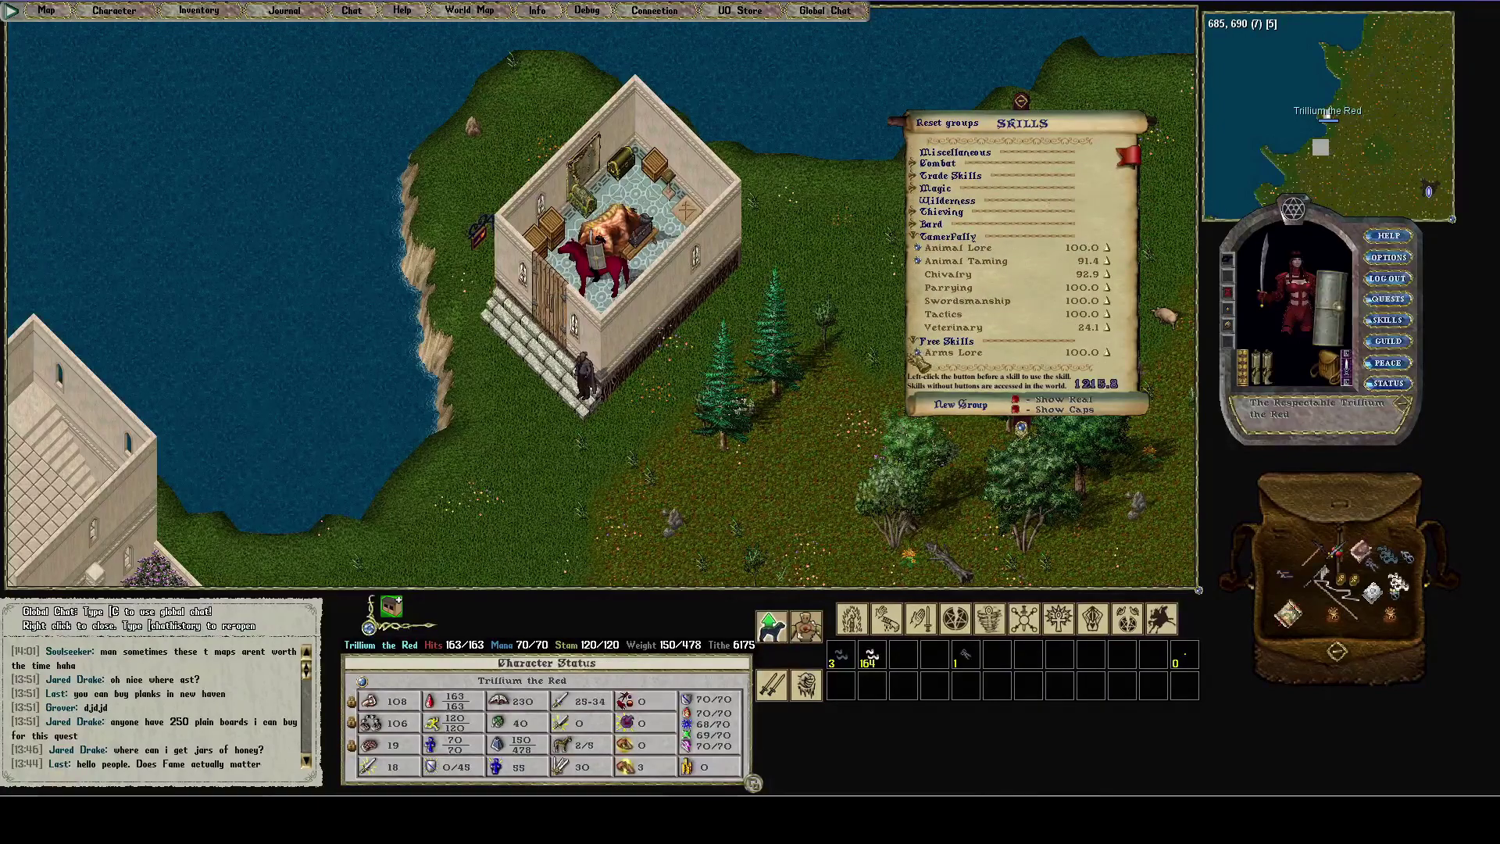
pyautogui.click(924, 344)
pyautogui.moveTo(924, 344); pyautogui.dragTo(894, 337)
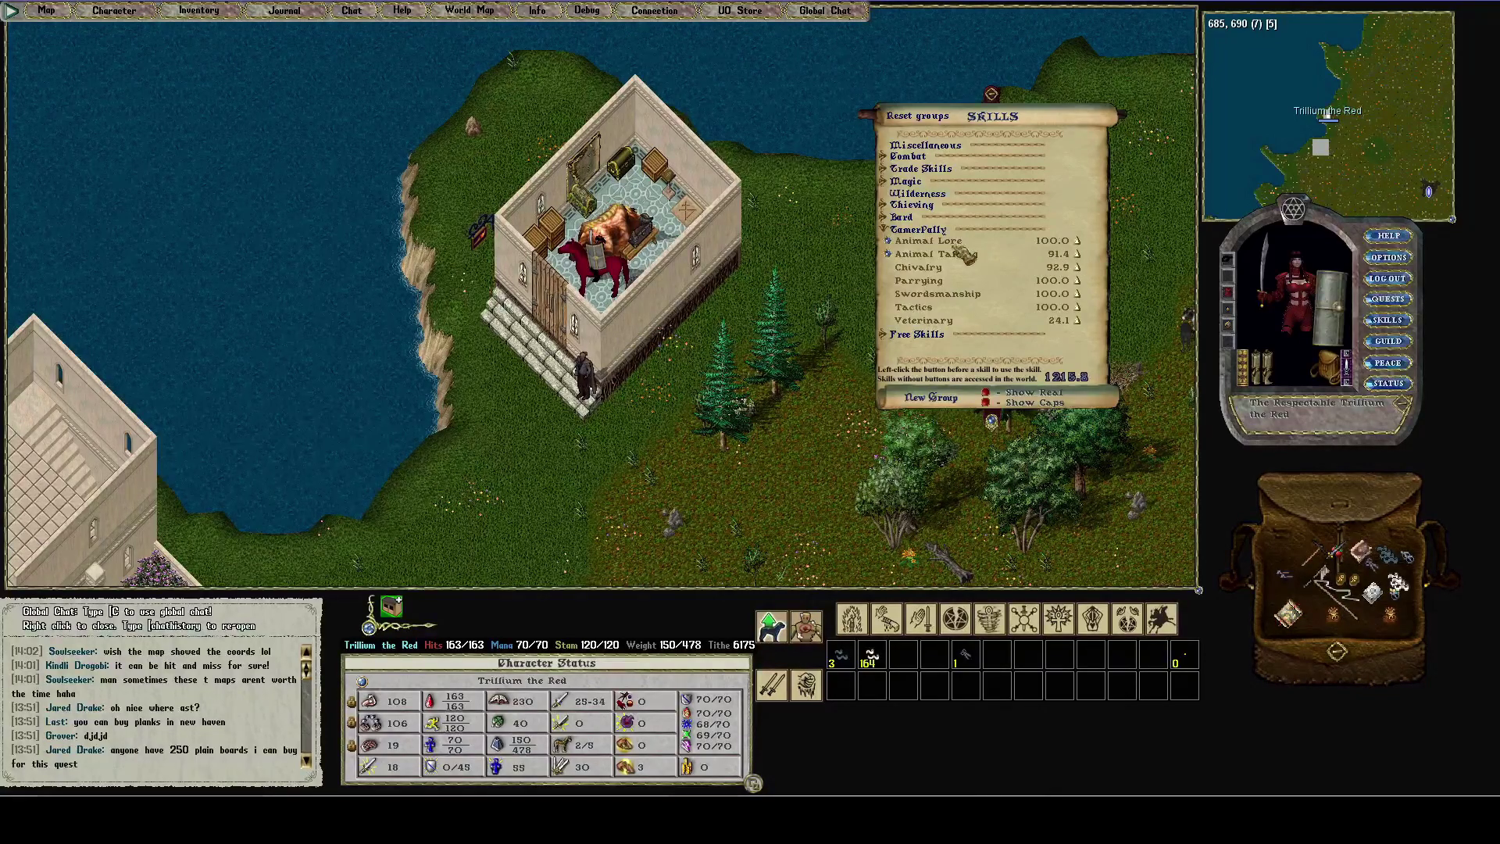
pyautogui.rightClick(517, 231)
pyautogui.rightClick(538, 247)
pyautogui.rightClick(609, 289)
pyautogui.rightClick(611, 282)
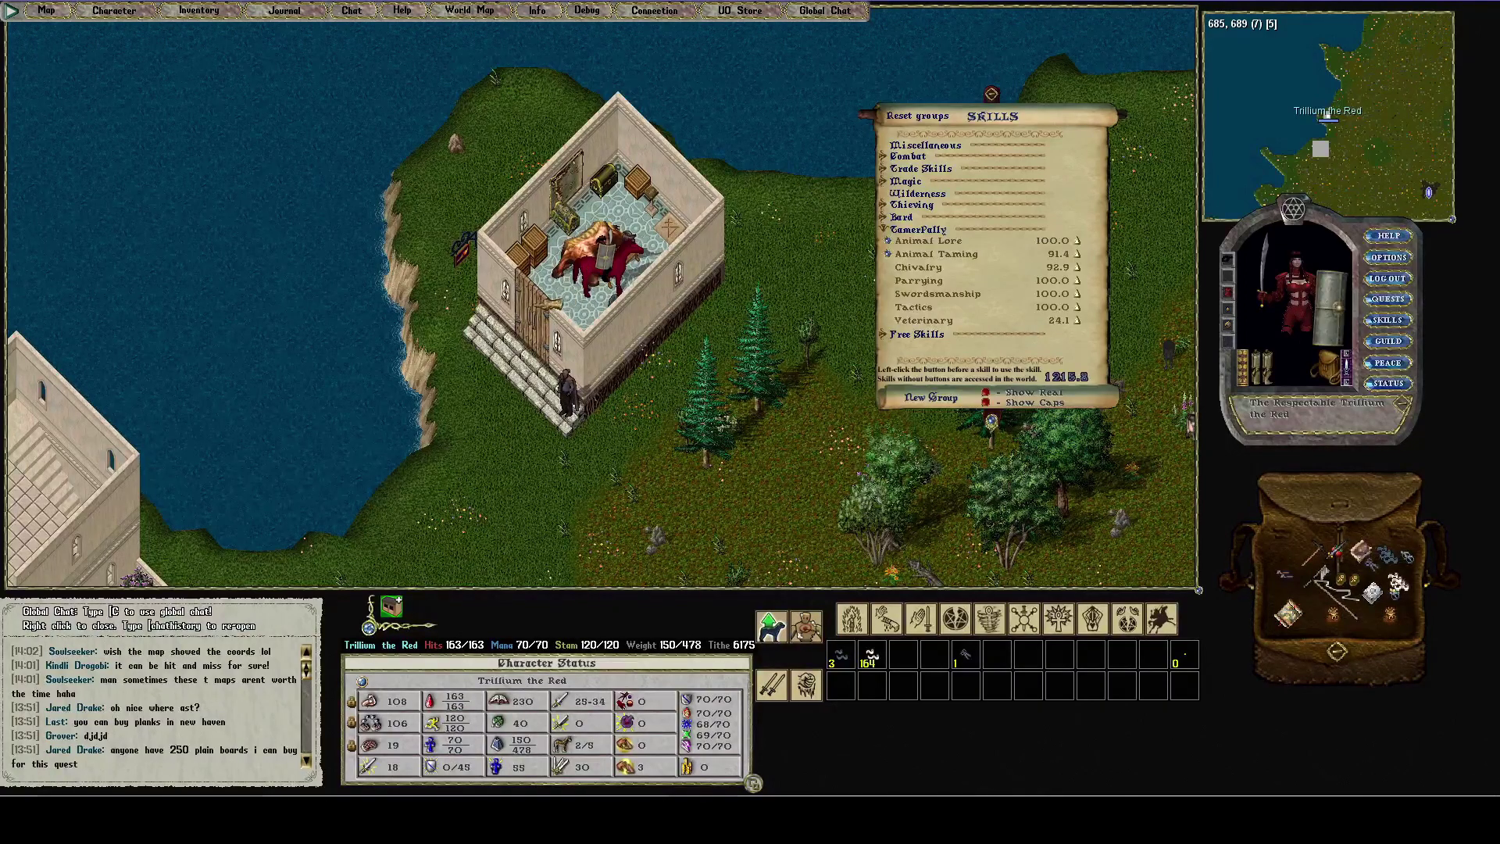
pyautogui.press('Left')
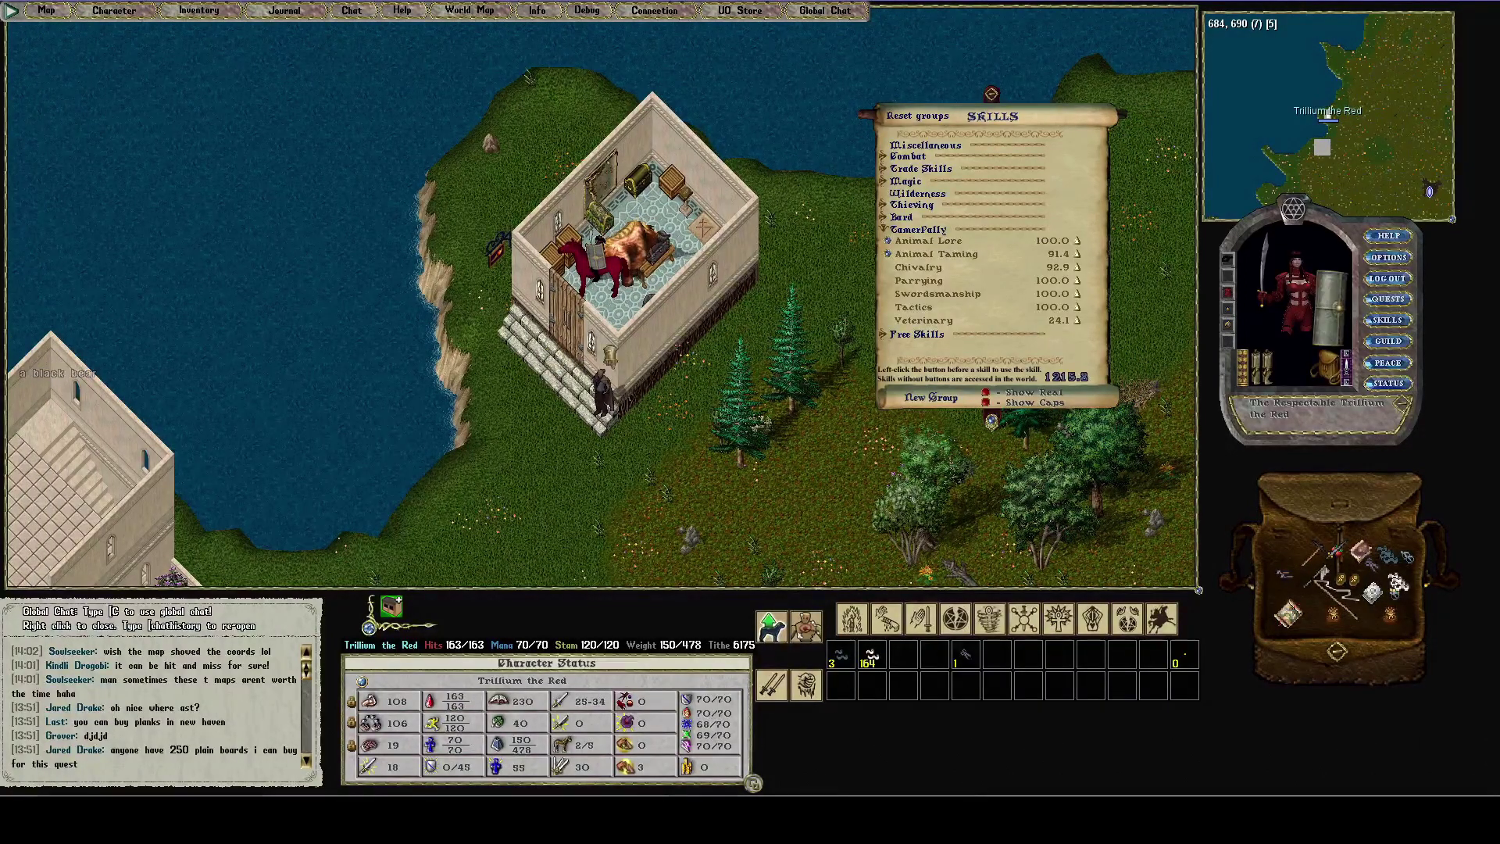
# Step: Switch to Enhanced Razor, look up the full path of its Scripts folder from the add-script dialog, and return to the game
pyautogui.hotkey('alt', 'Tab')
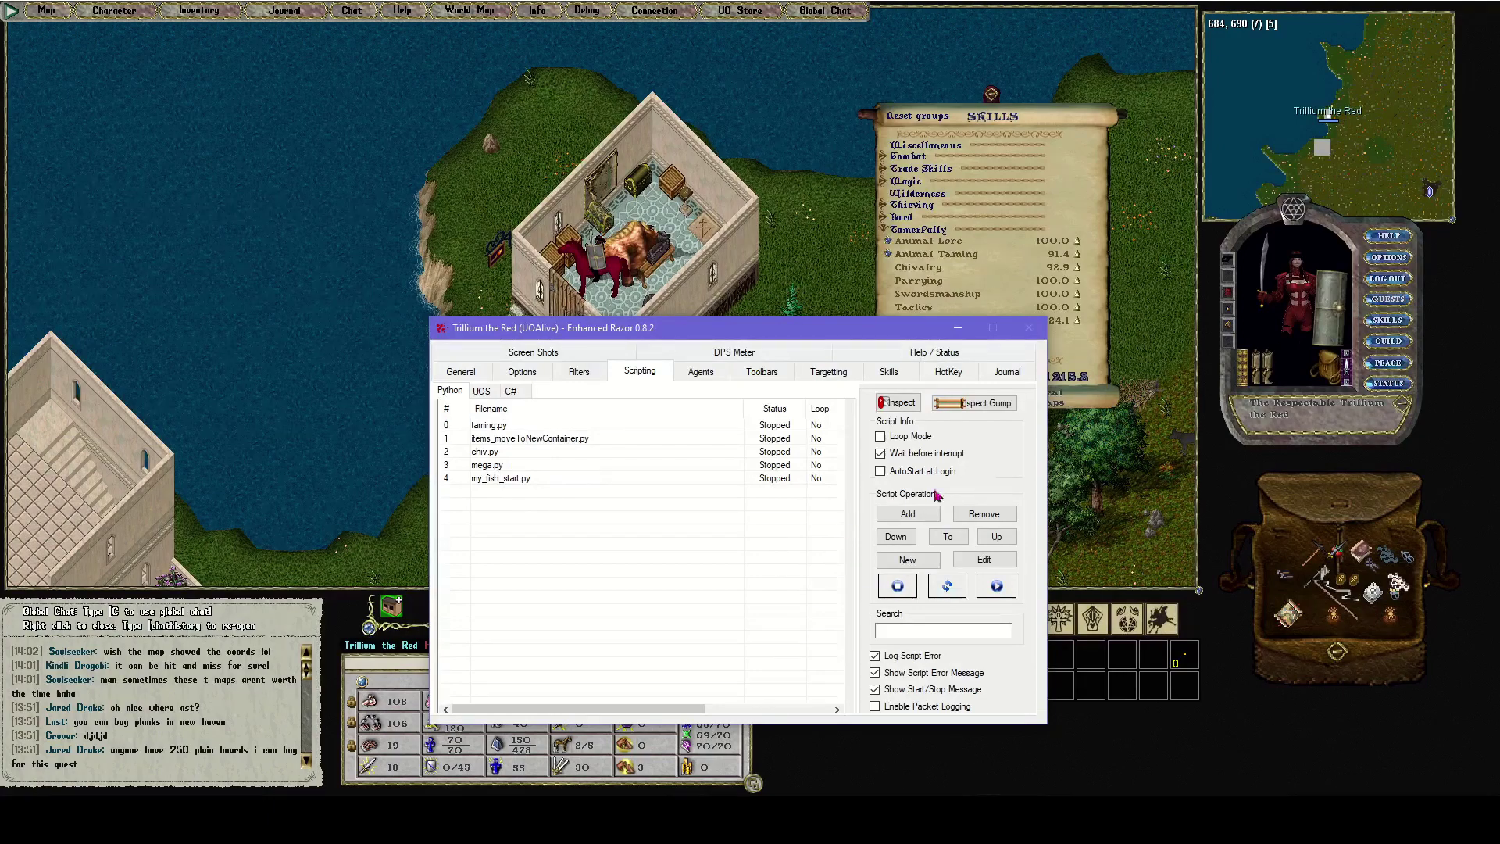
pyautogui.click(910, 513)
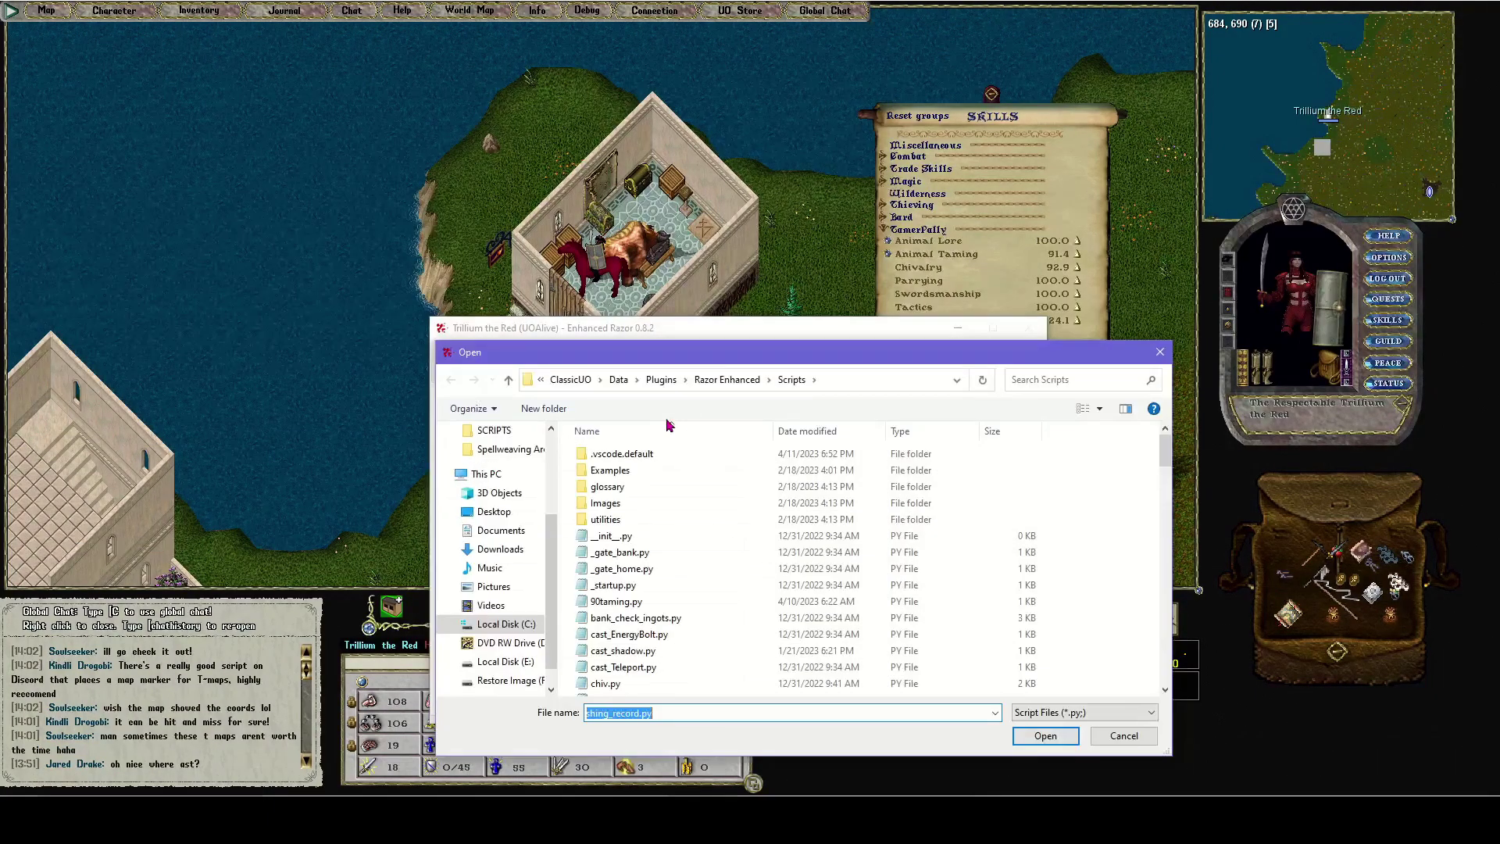
pyautogui.click(893, 380)
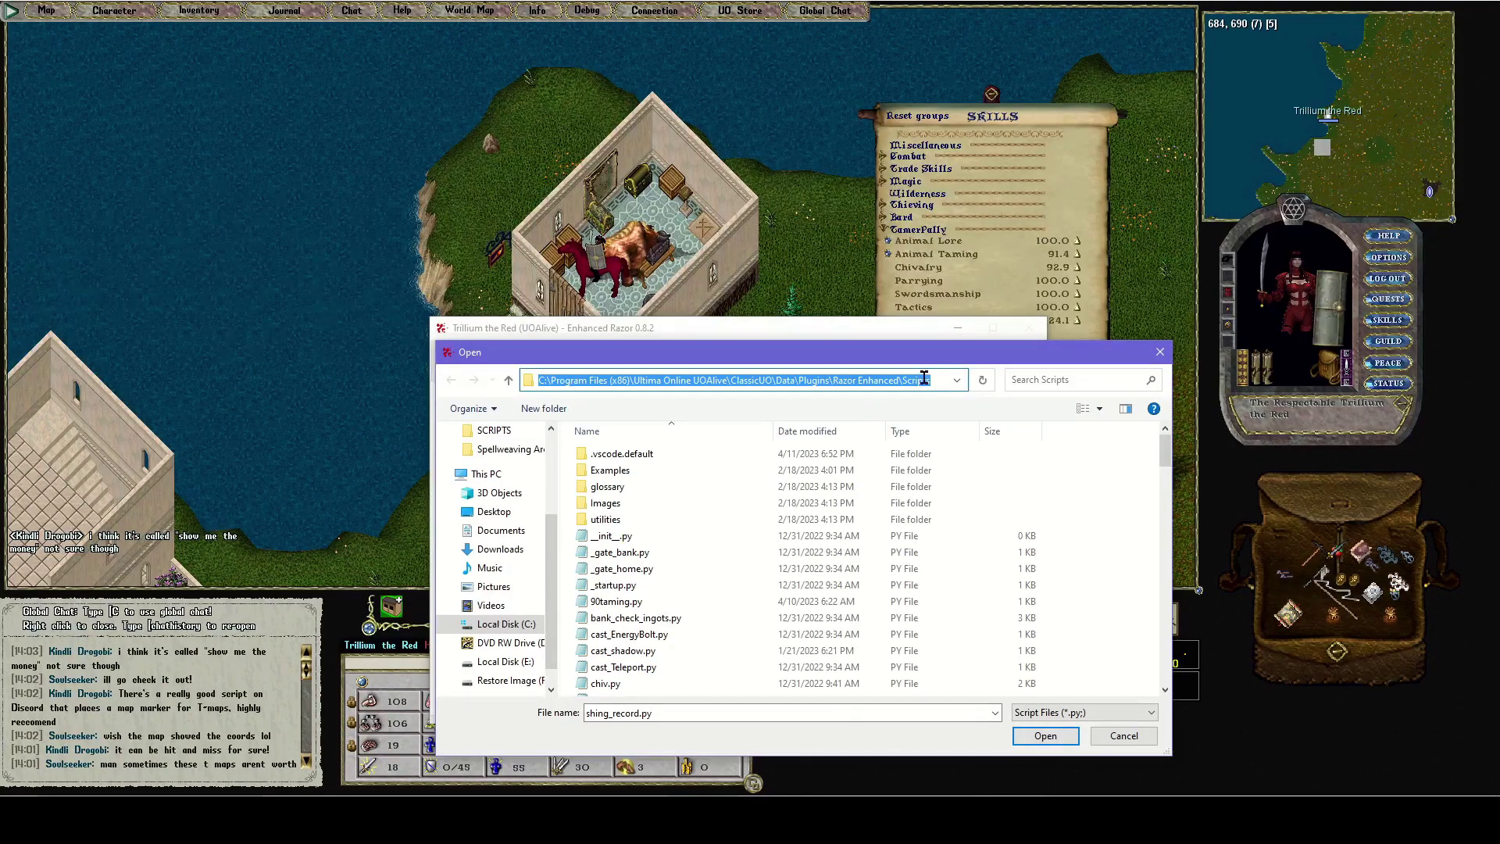
pyautogui.click(1111, 739)
pyautogui.click(758, 242)
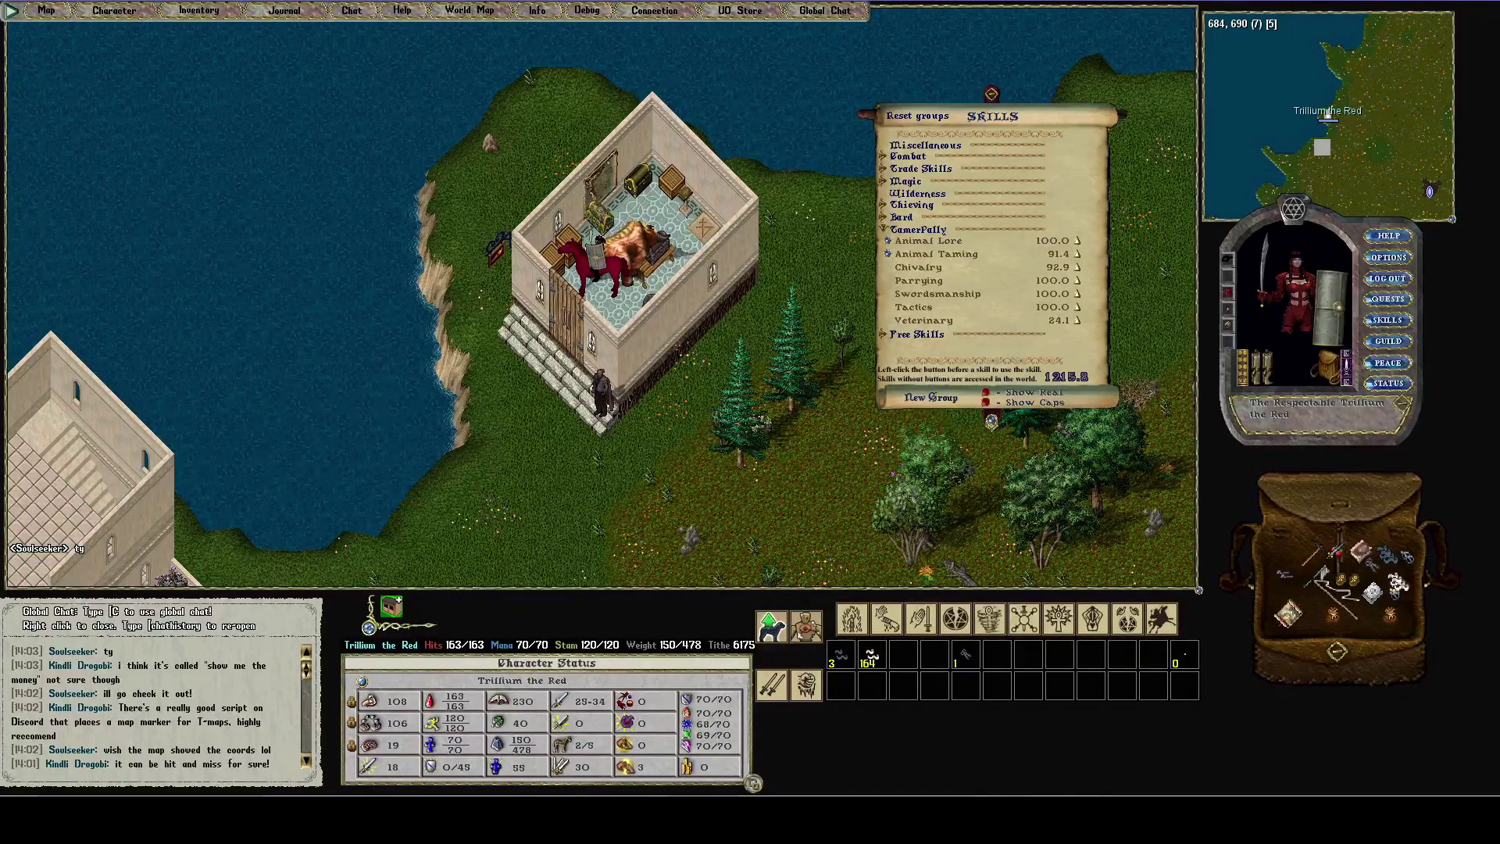
# Step: Switch to the browser, search Google for "razor enhanced uoalive" and open the tr1age/razor-enhanced-UOALIVE repository on GitHub
pyautogui.moveTo(471, 820)
pyautogui.click(471, 746)
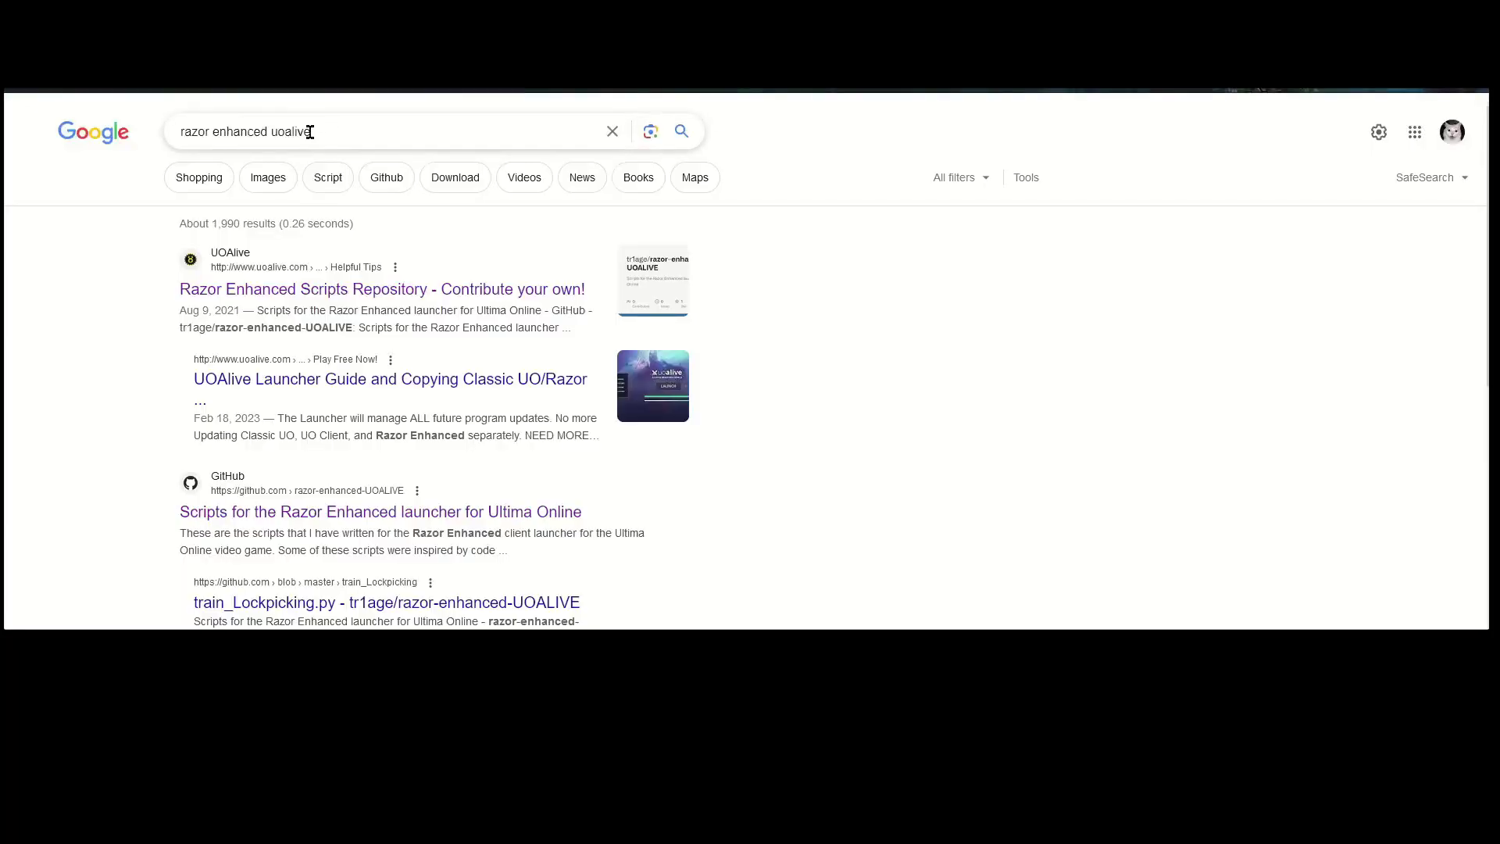
pyautogui.click(346, 130)
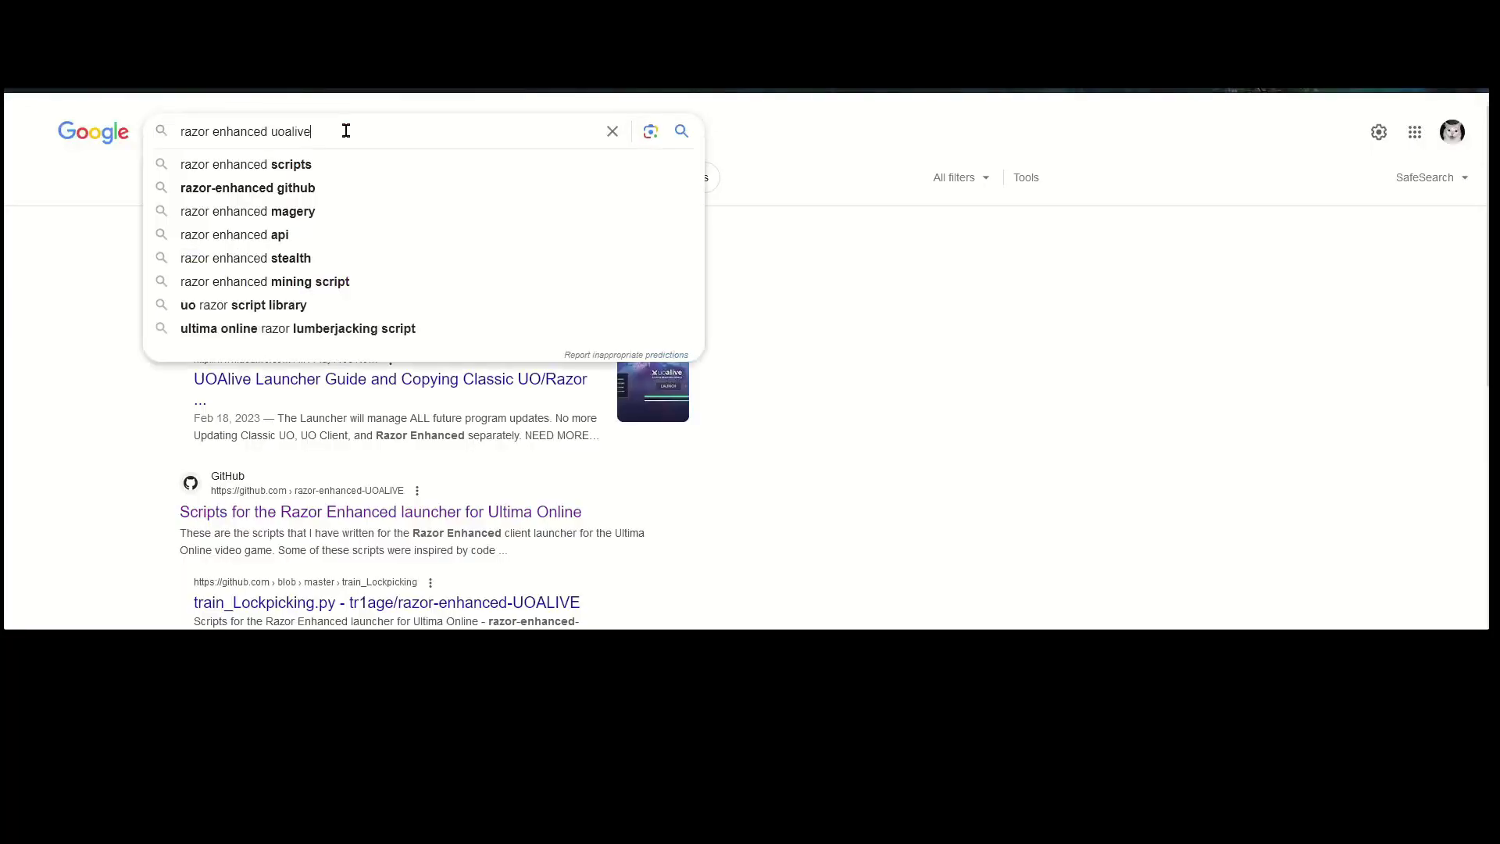
pyautogui.press('Return')
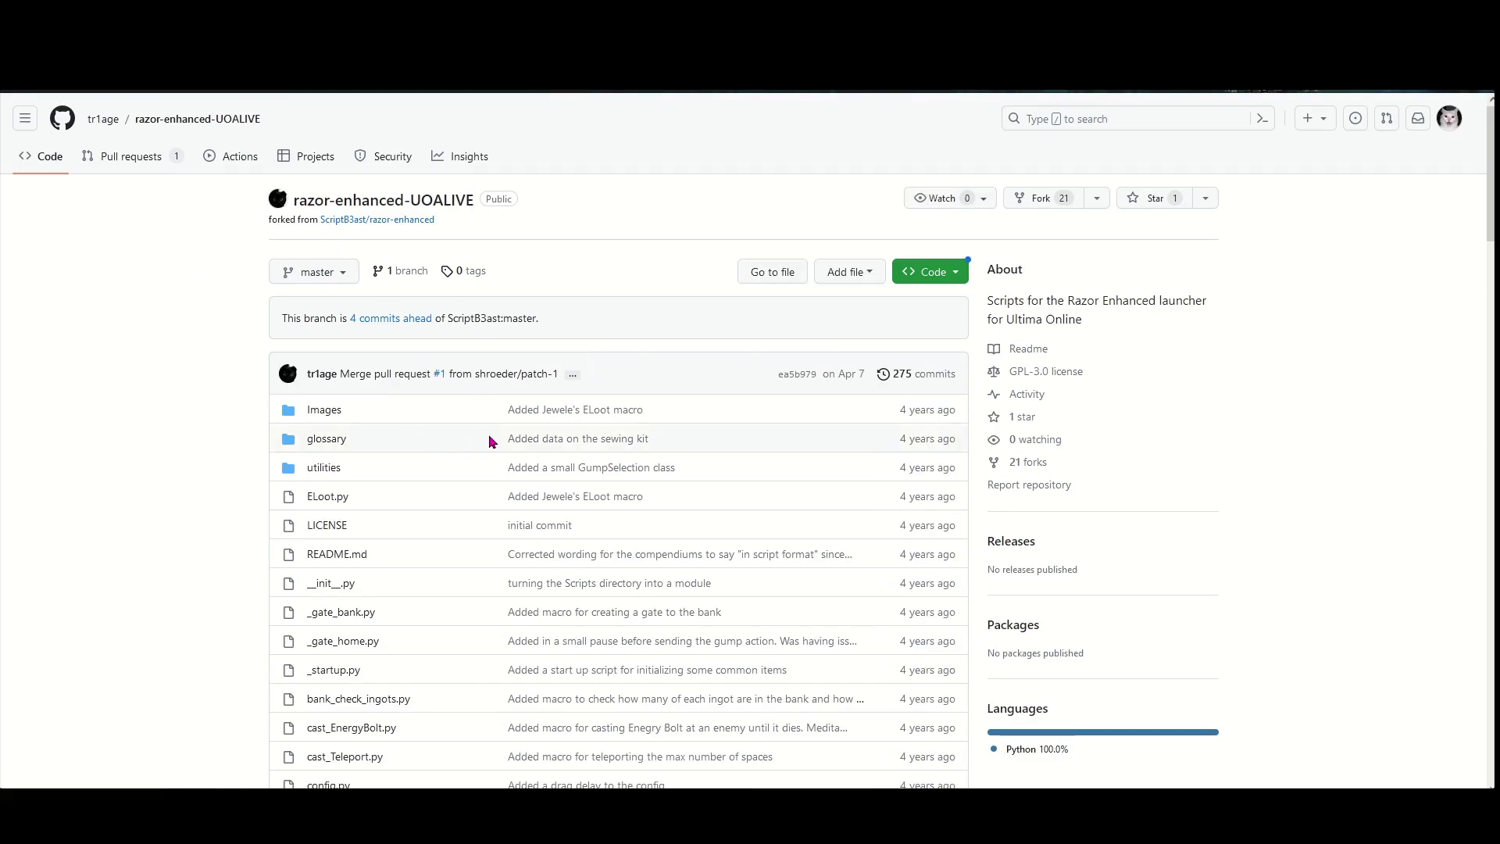
# Step: Look through the script files in the repository and view the code of skill_Mining.py
pyautogui.scroll(-9, 452, 508)
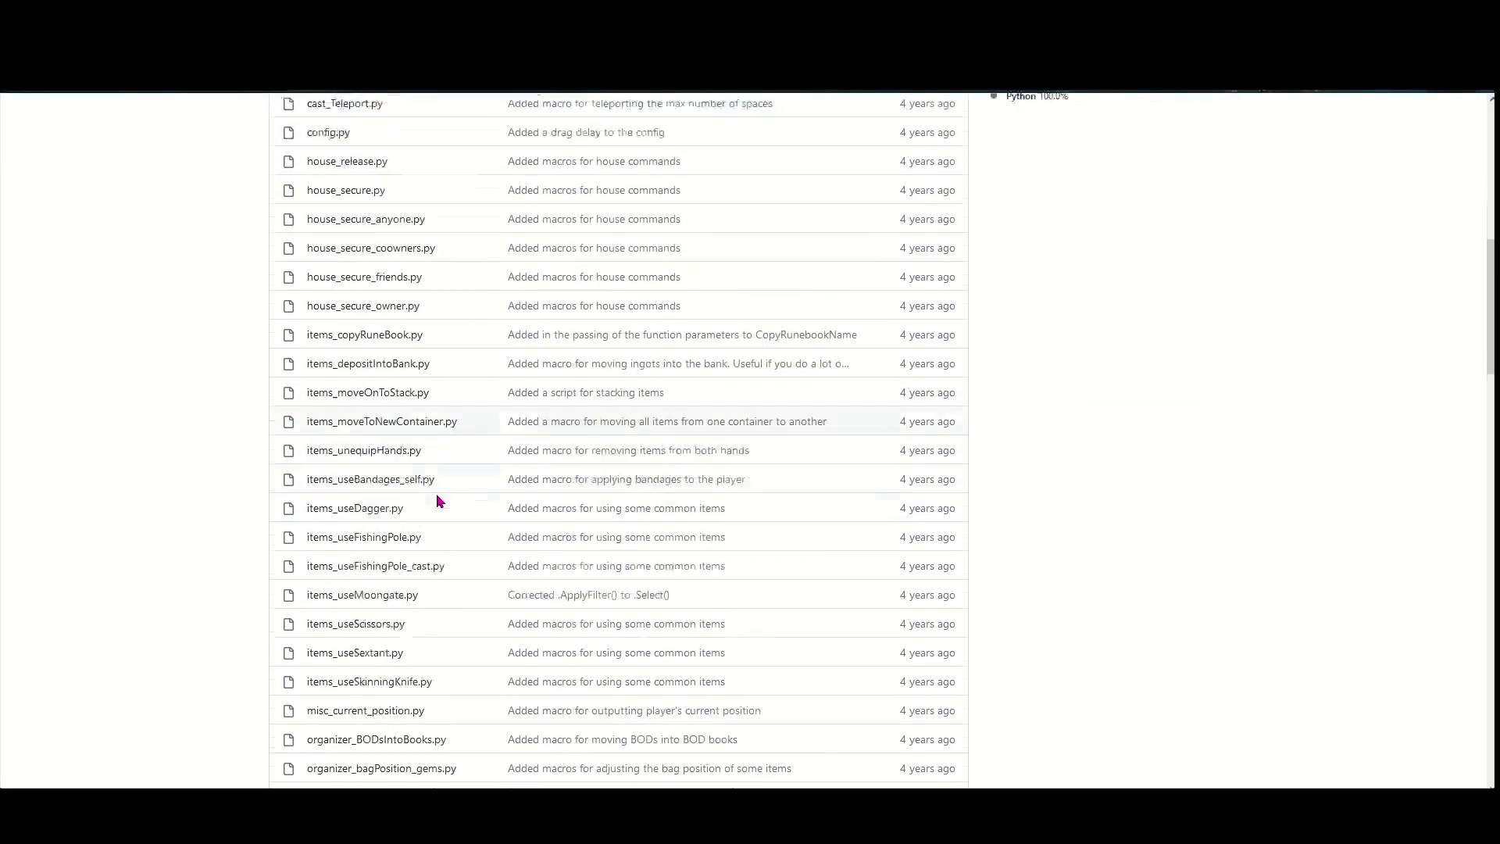
pyautogui.scroll(-14, 436, 493)
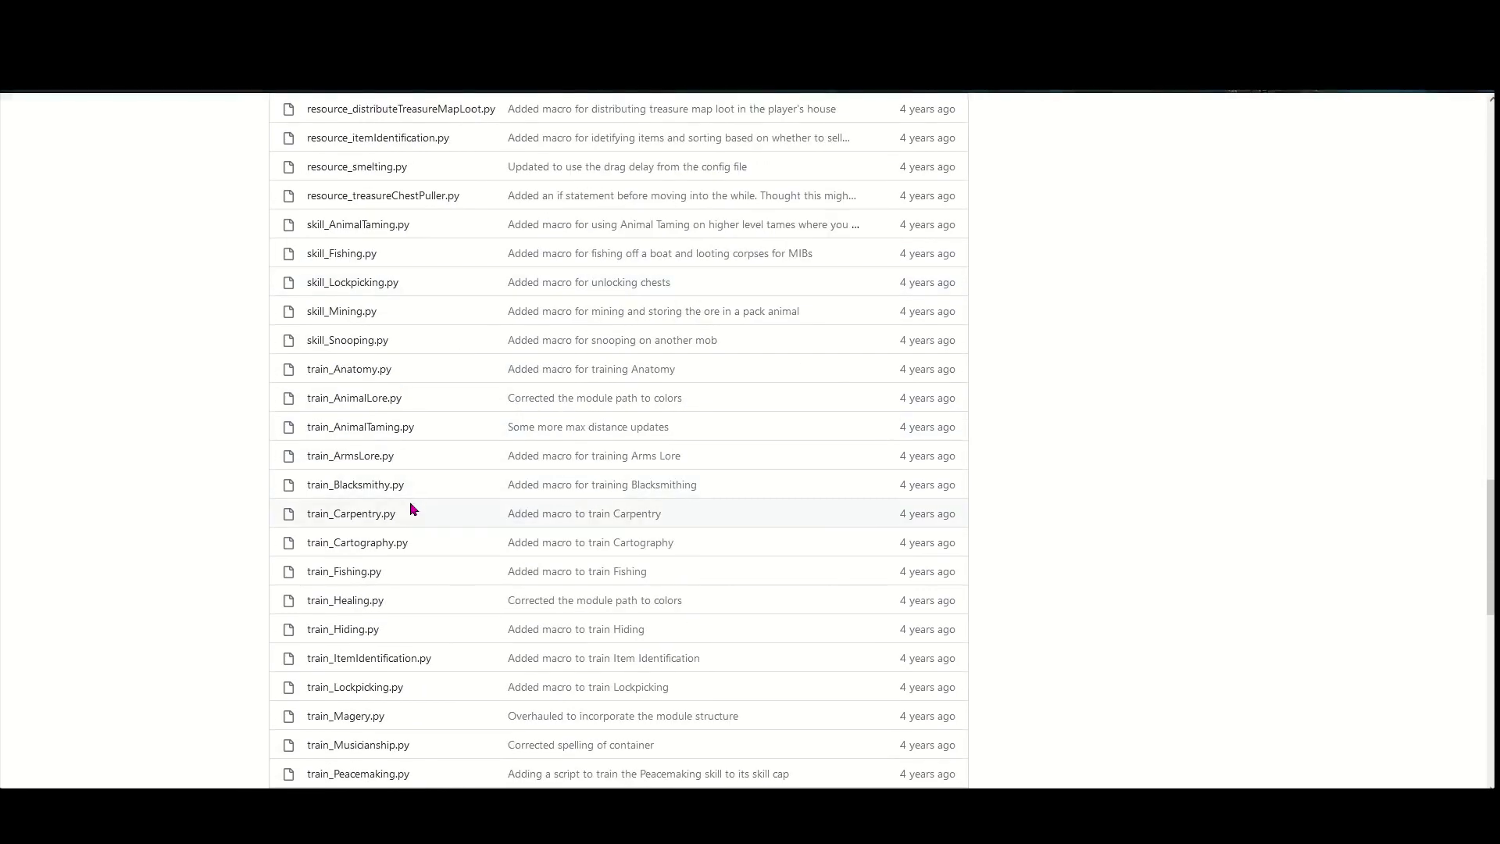
pyautogui.scroll(2, 390, 504)
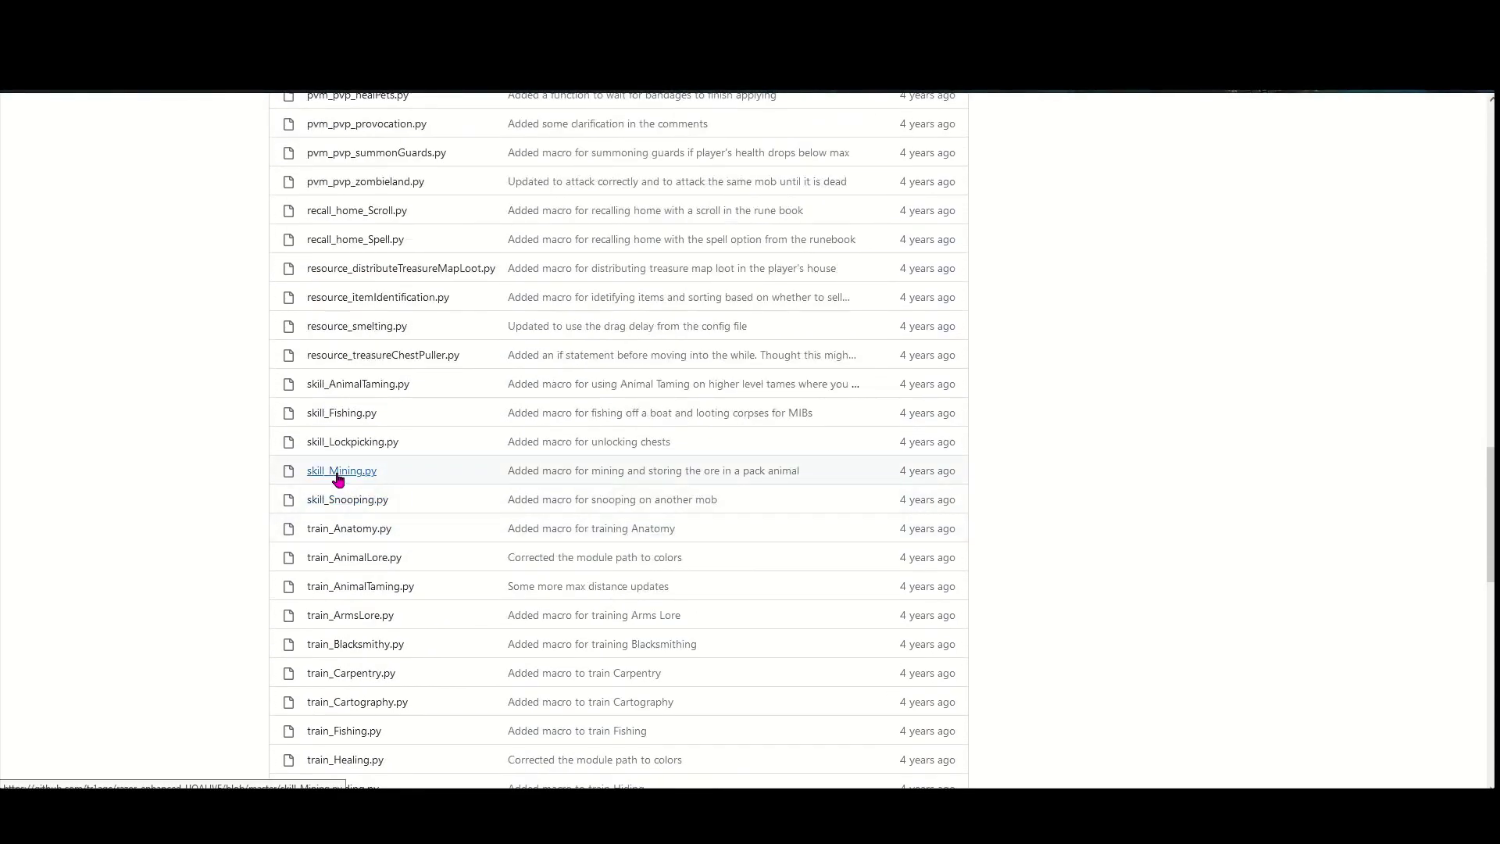
pyautogui.scroll(20, 406, 504)
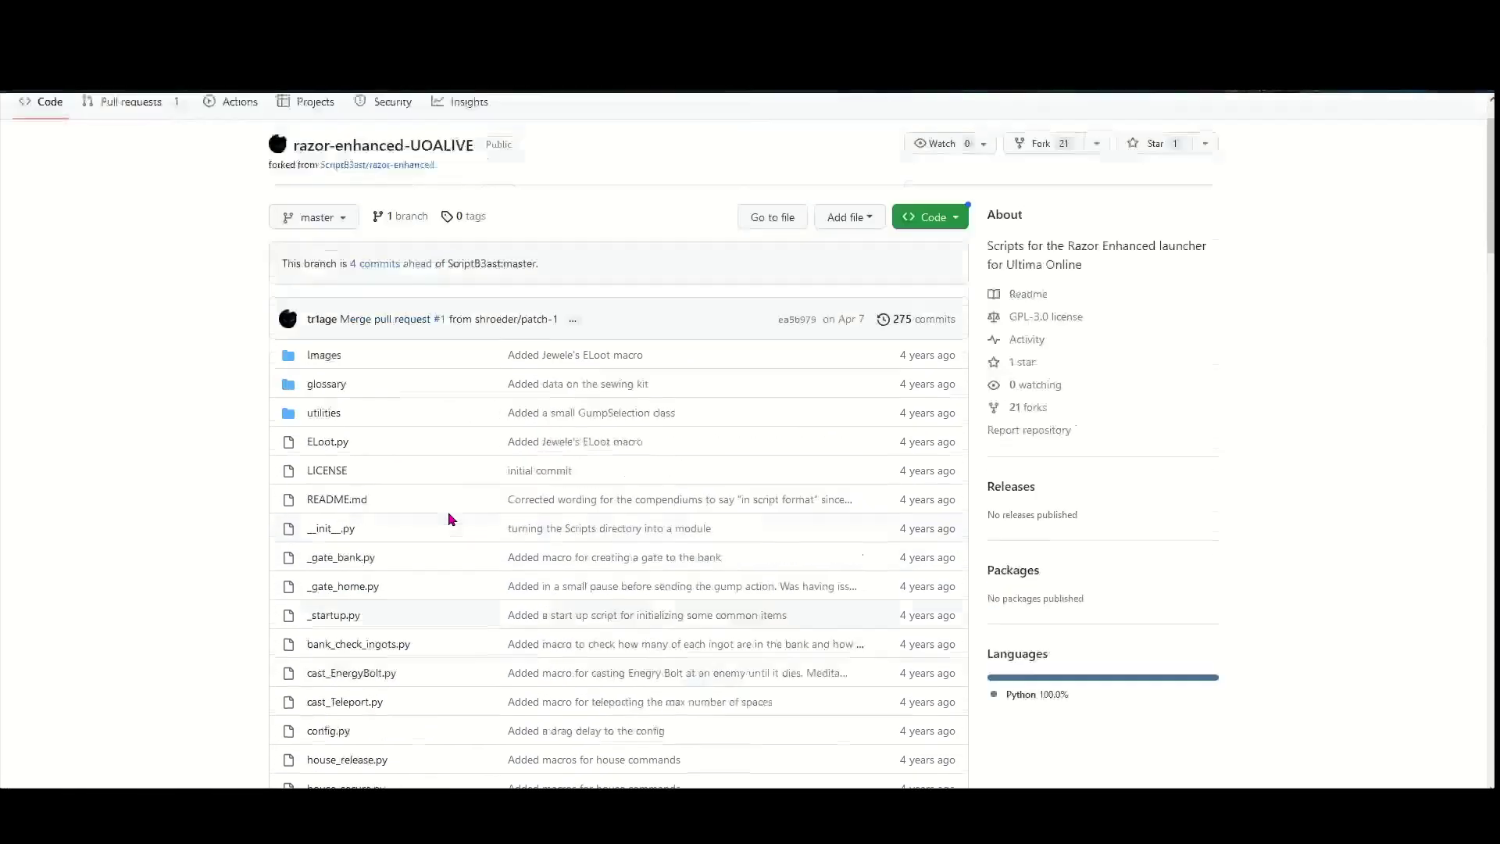
pyautogui.scroll(-16, 449, 515)
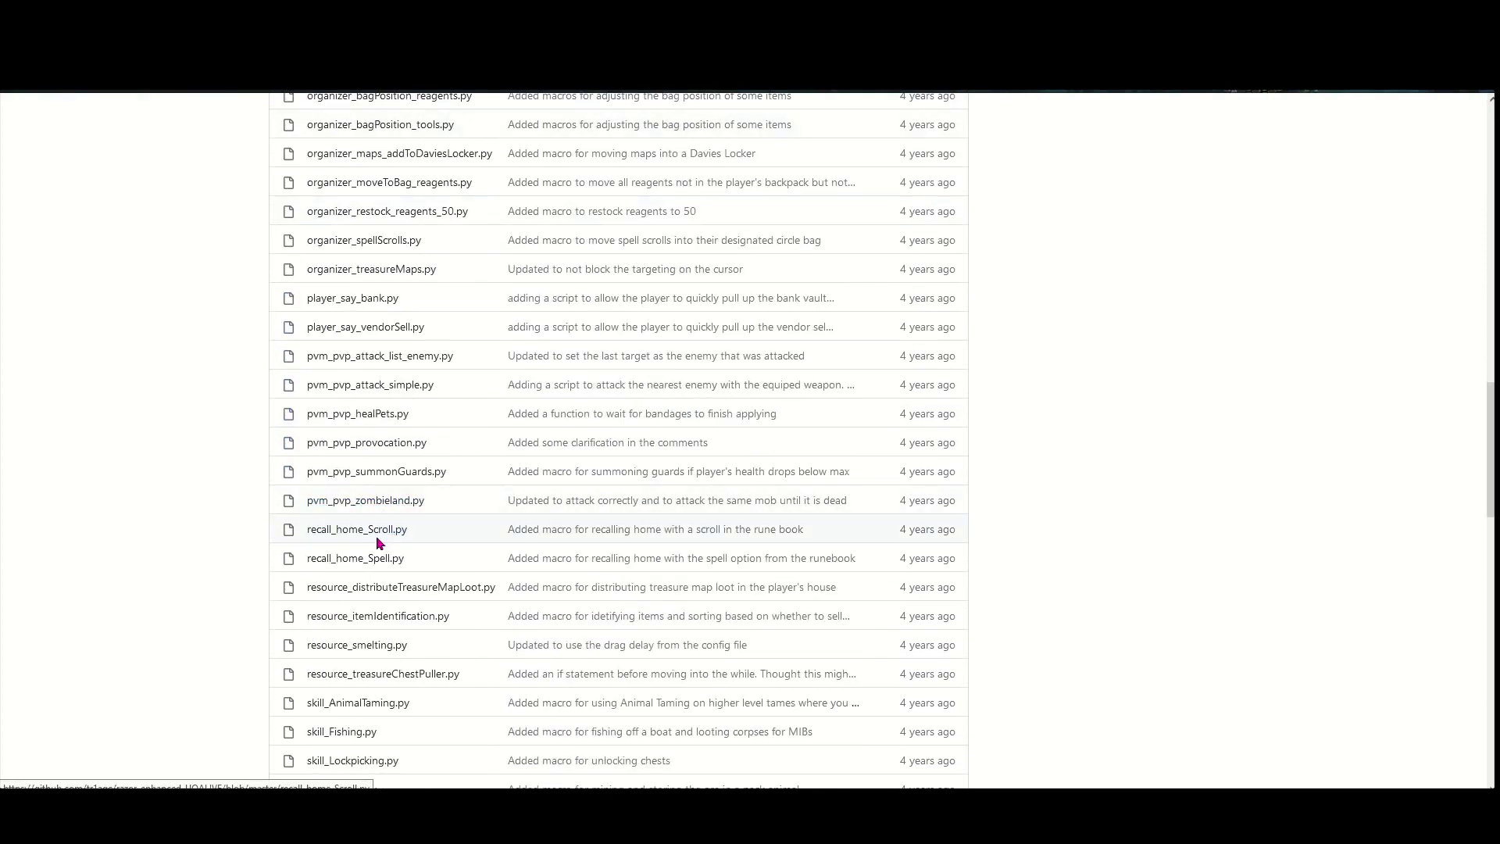
pyautogui.scroll(-1, 376, 536)
pyautogui.scroll(1, 386, 531)
pyautogui.scroll(-4, 381, 553)
pyautogui.scroll(-3, 365, 640)
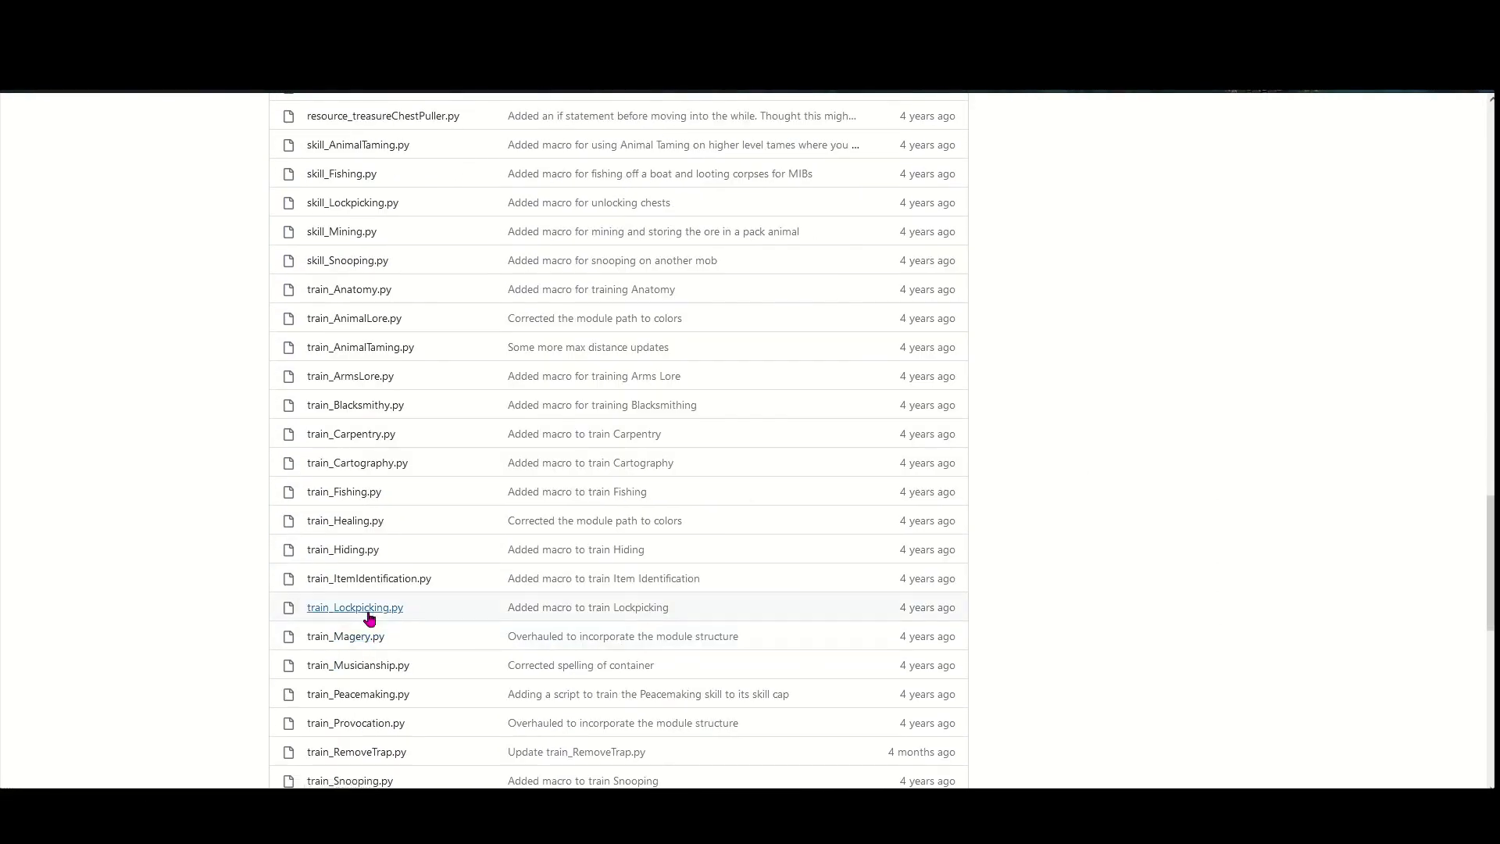
pyautogui.scroll(6, 369, 617)
pyautogui.click(352, 711)
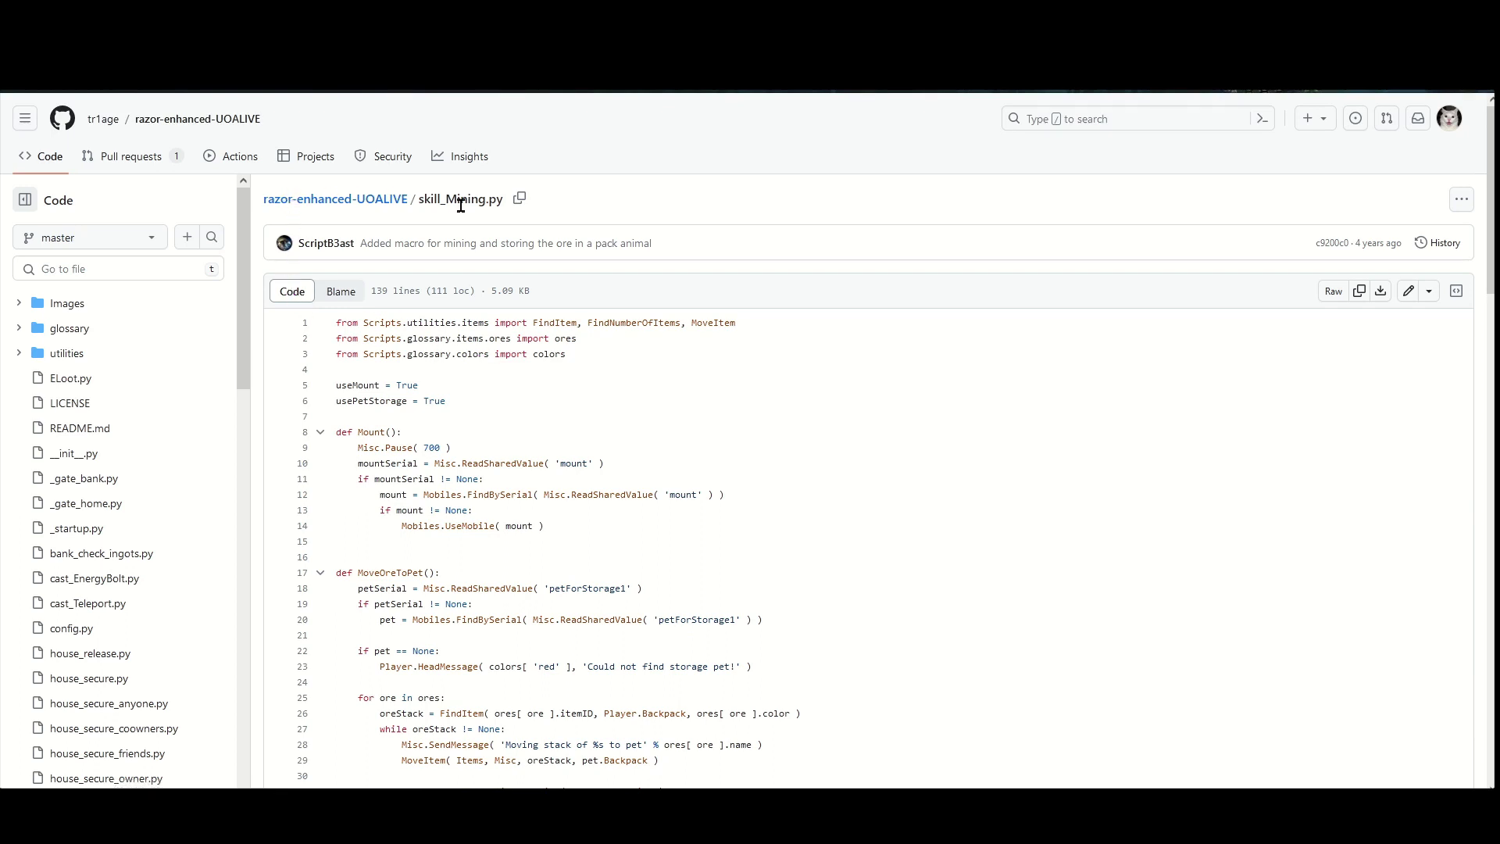
# Step: Return to the main page of the razor-enhanced-UOALIVE repository and download it as a ZIP archive
pyautogui.click(372, 200)
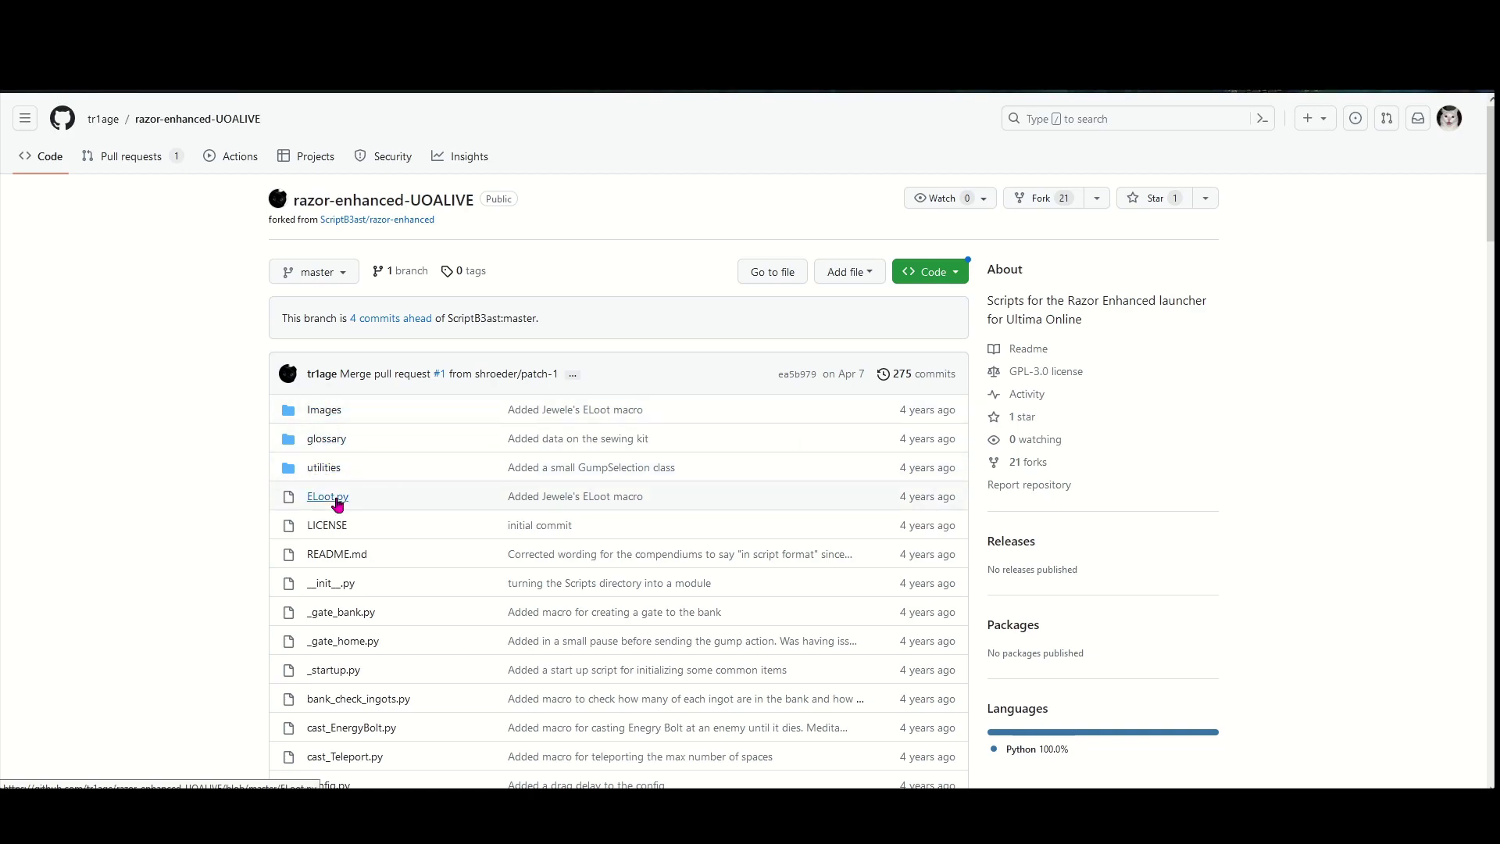
pyautogui.scroll(-15, 559, 418)
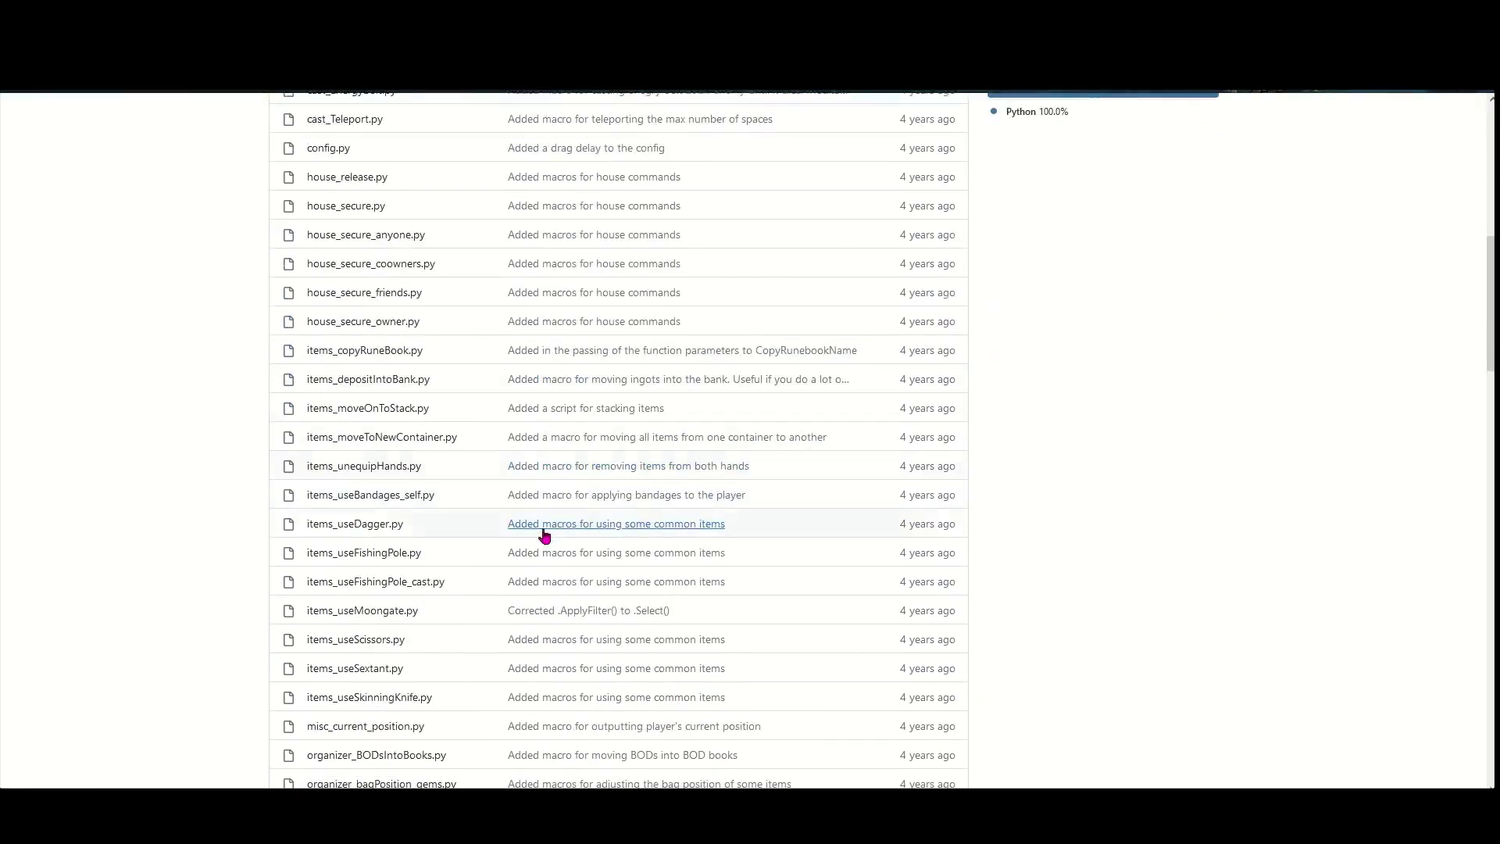
pyautogui.scroll(-5, 538, 539)
pyautogui.scroll(20, 542, 536)
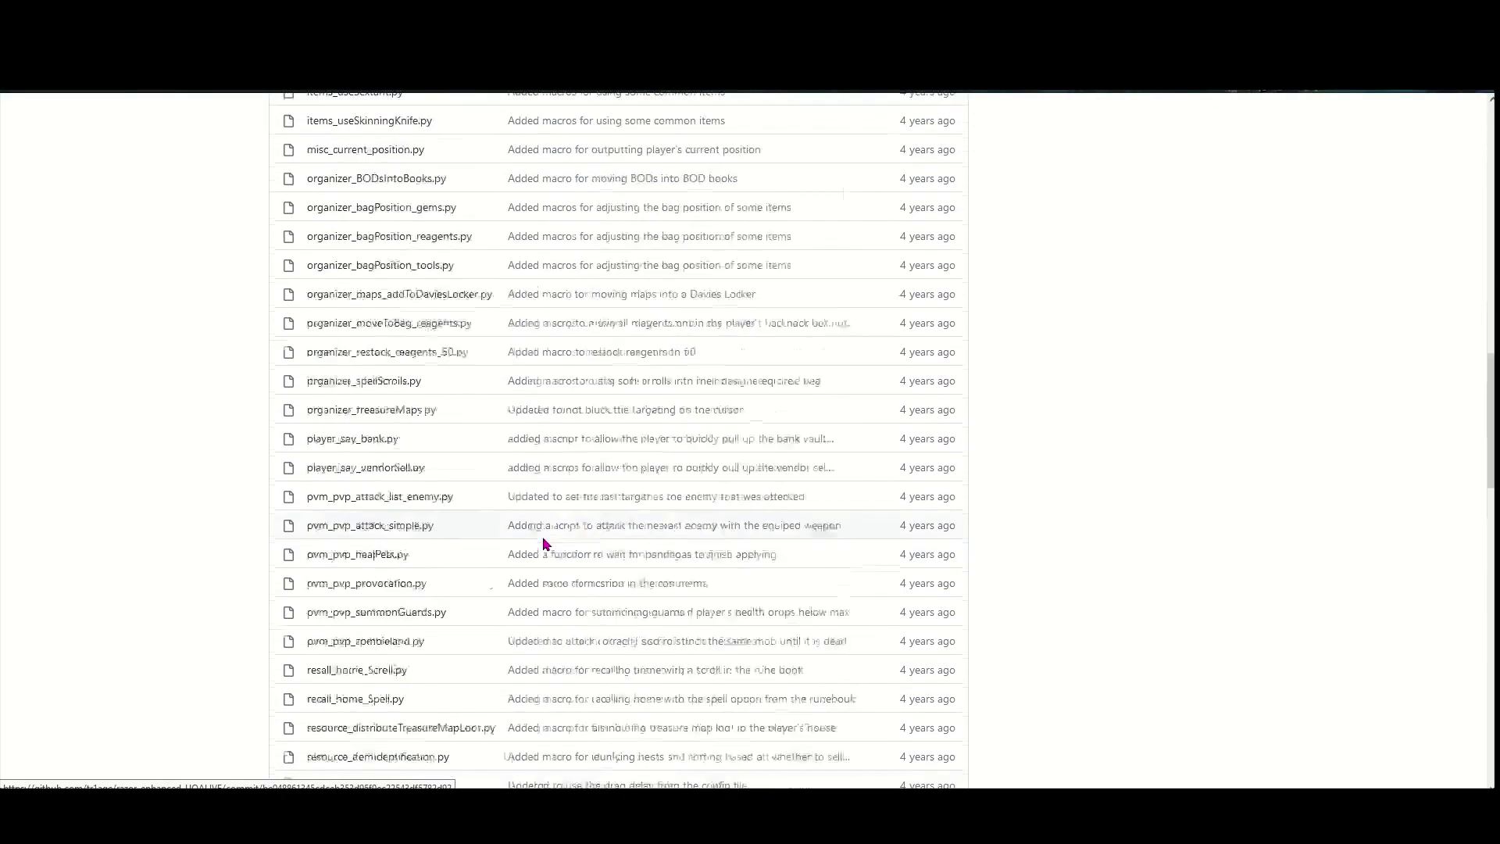
pyautogui.scroll(5, 551, 552)
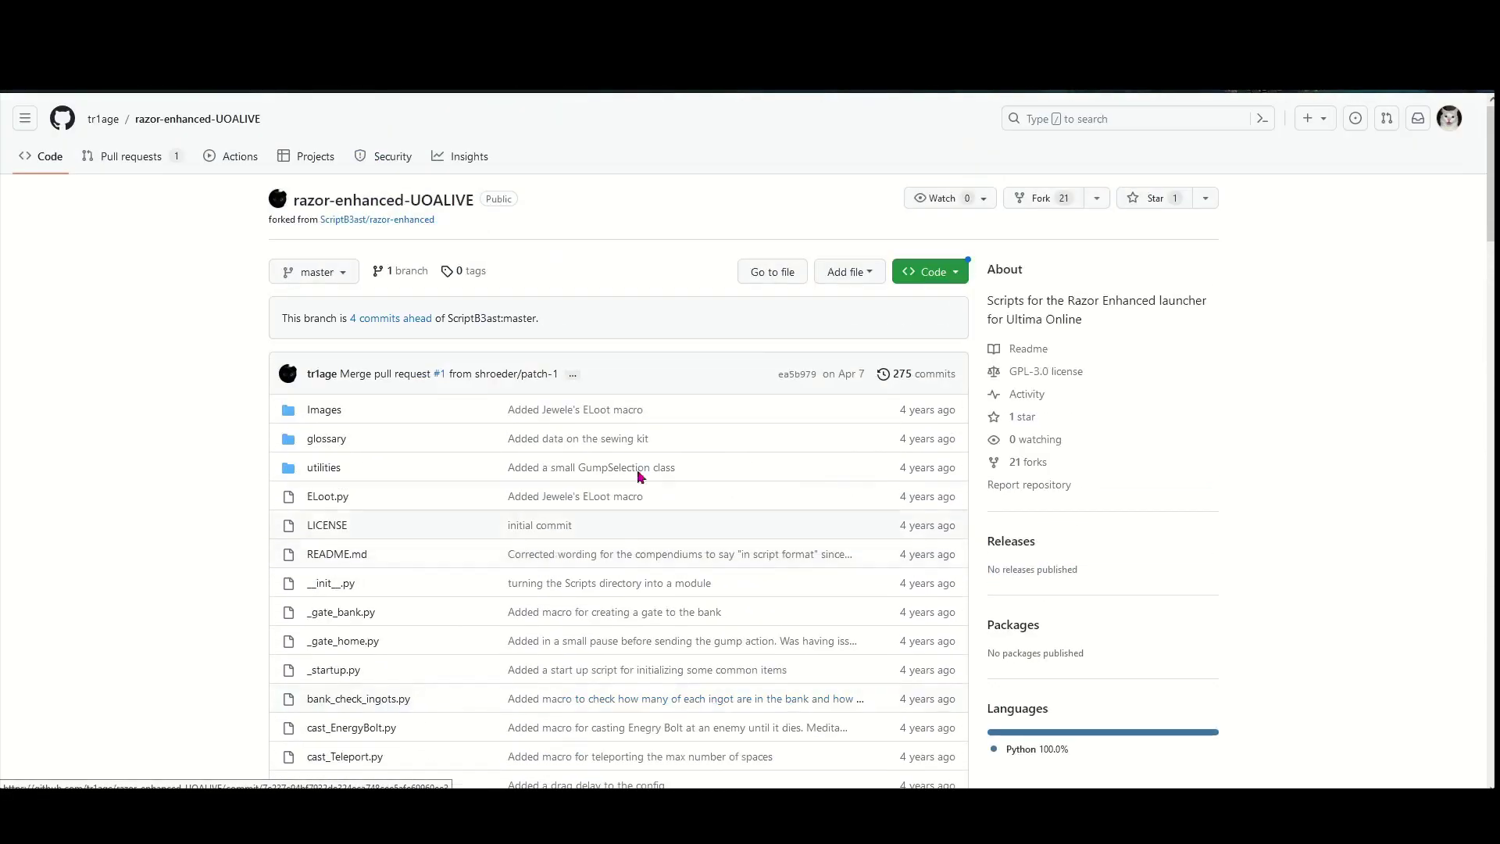
pyautogui.click(950, 273)
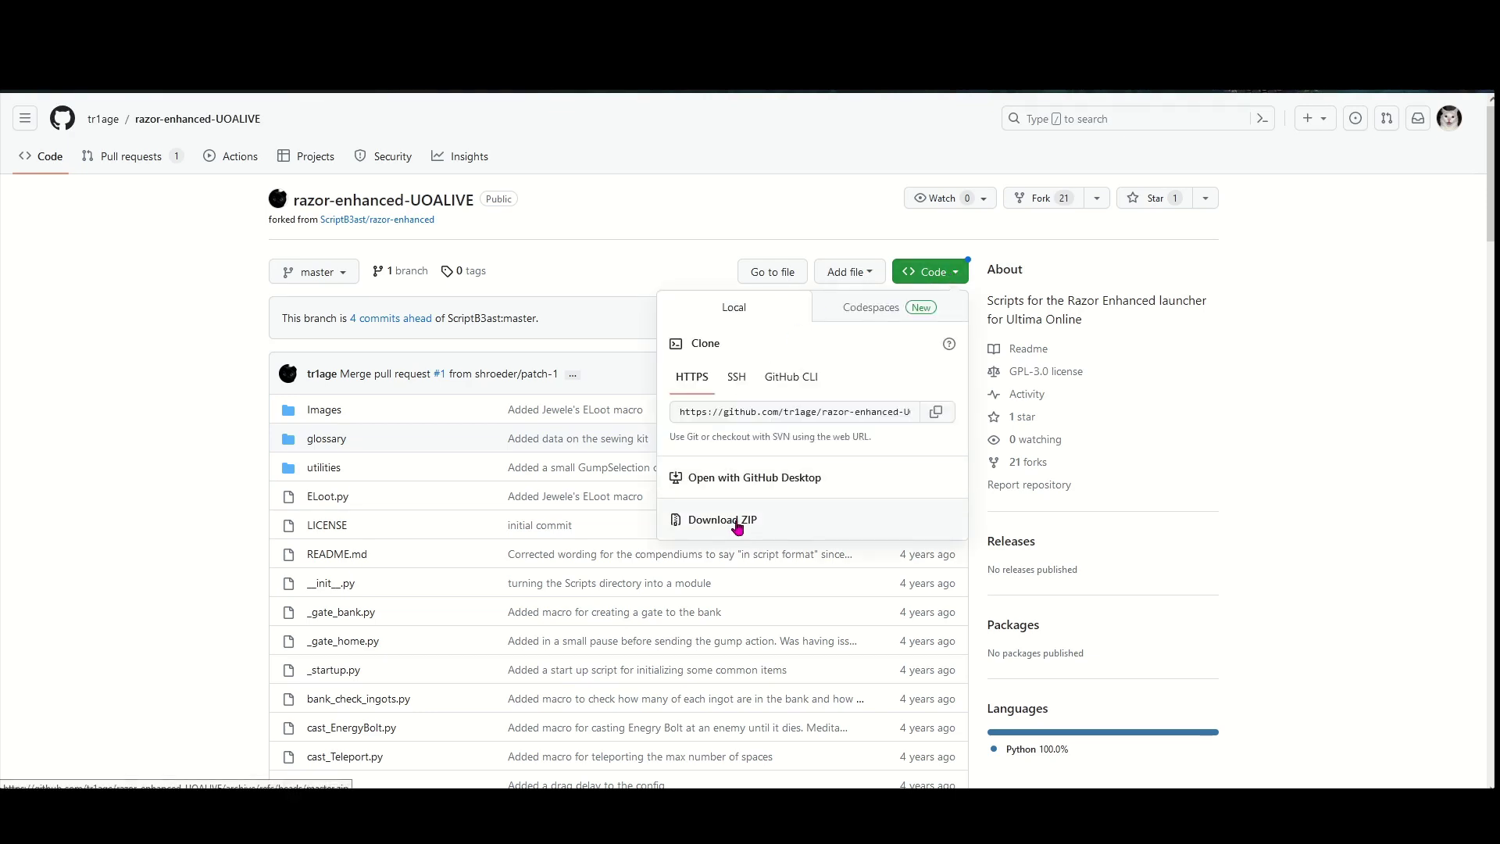
pyautogui.click(772, 519)
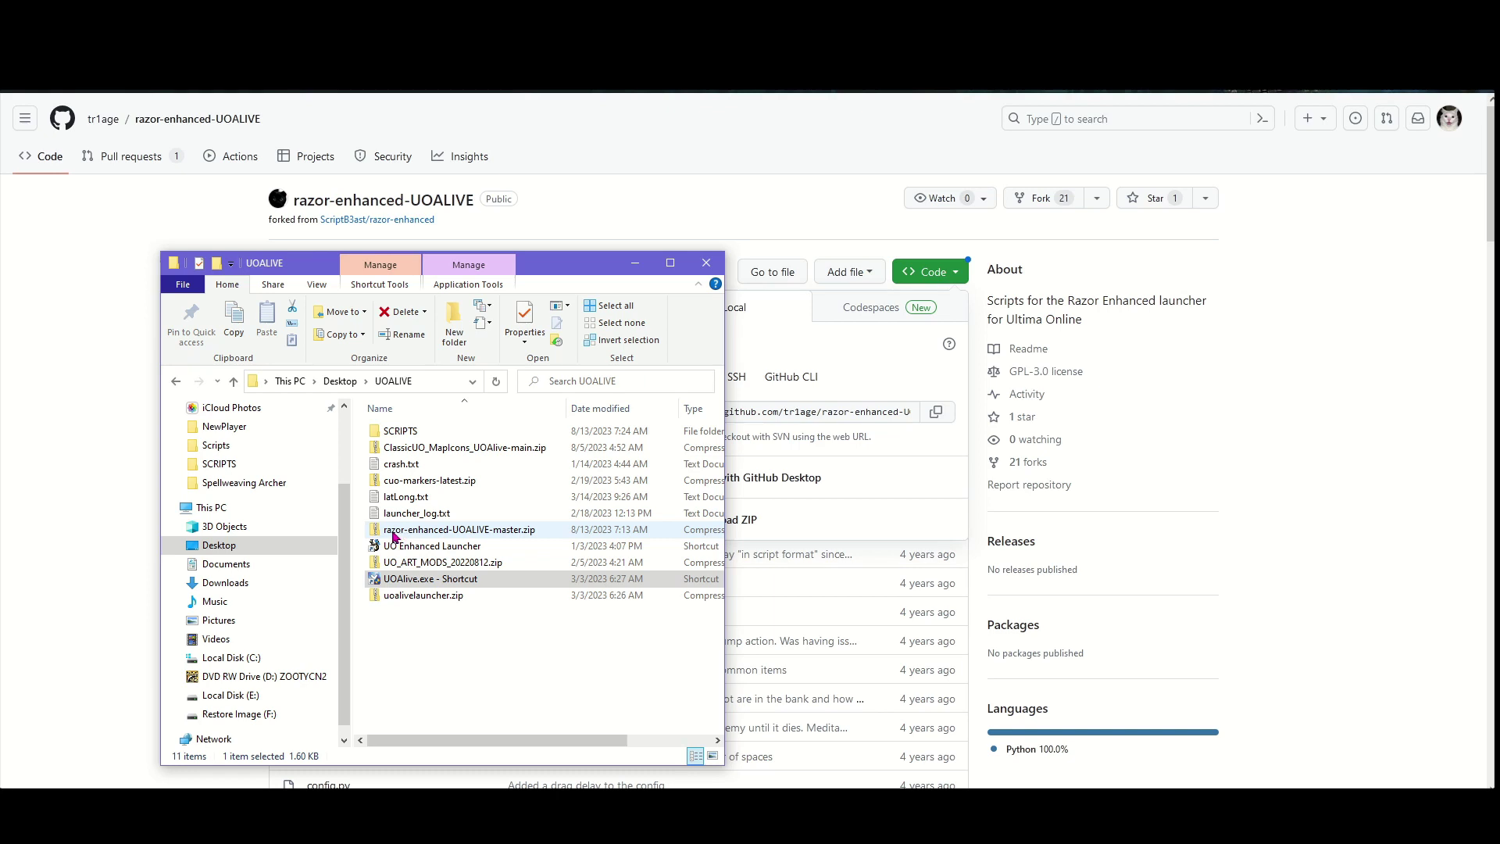
# Step: Open the inner folder of razor-enhanced-UOALIVE-master.zip from the UOALIVE desktop folder and move its window aside
pyautogui.doubleClick(502, 531)
pyautogui.doubleClick(409, 440)
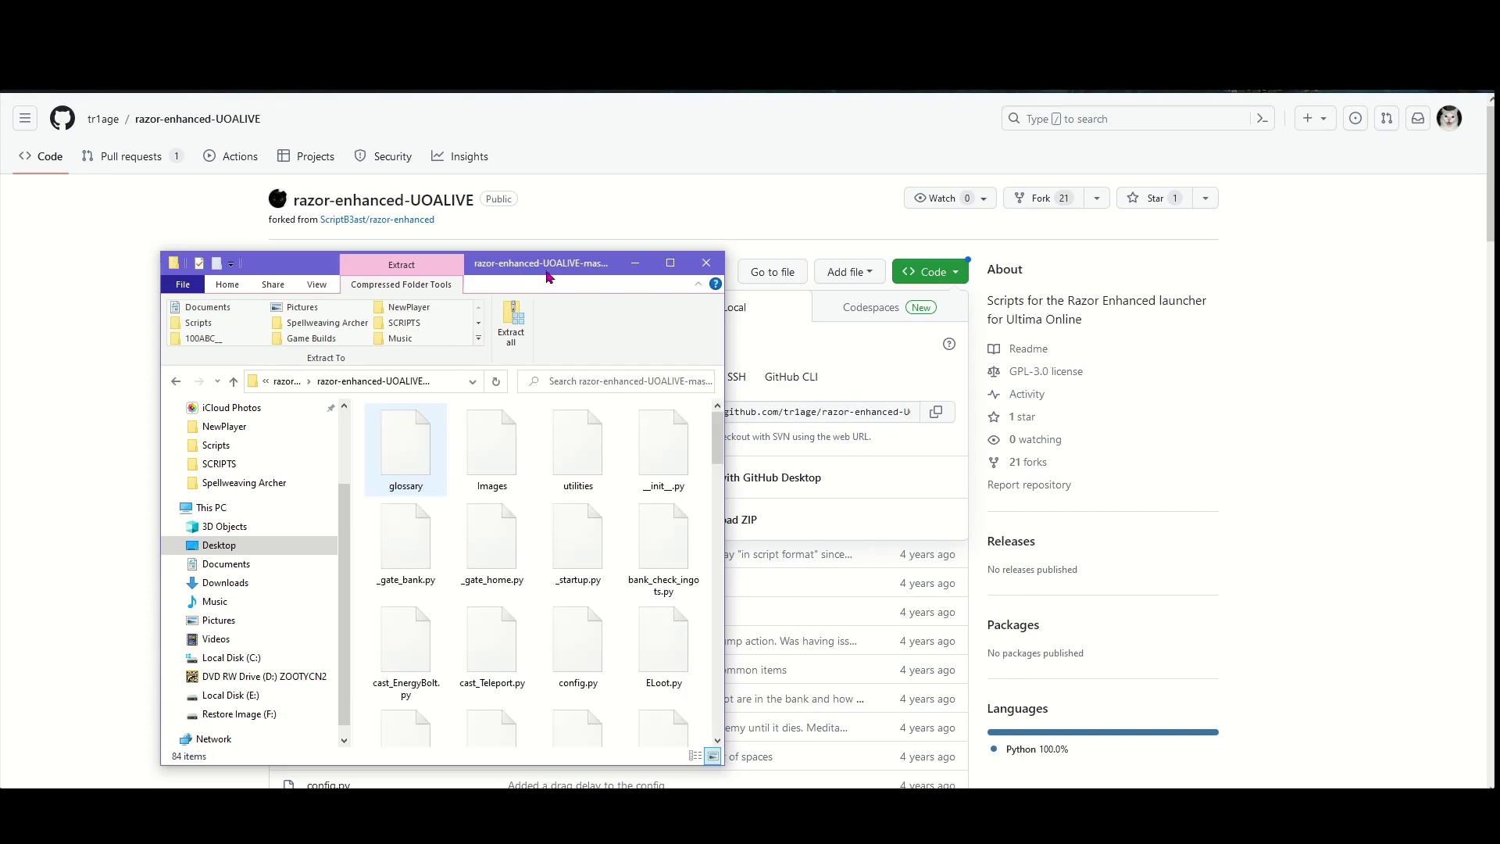
pyautogui.moveTo(551, 274); pyautogui.dragTo(1162, 139)
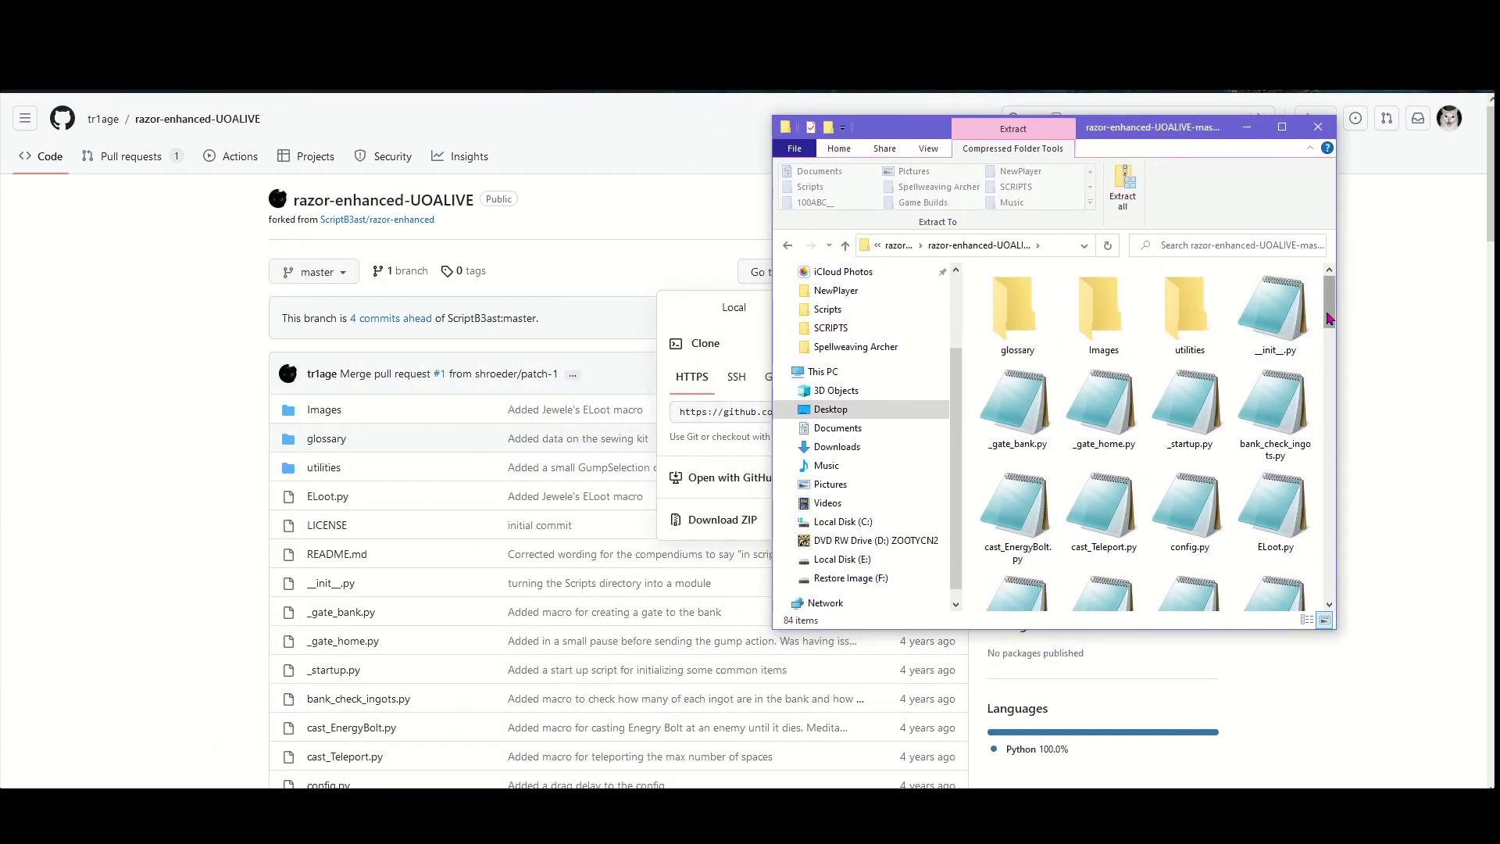
pyautogui.moveTo(1329, 318)
pyautogui.mouseDown()
pyautogui.moveTo(1324, 621)
pyautogui.moveTo(1327, 308)
pyautogui.mouseUp()
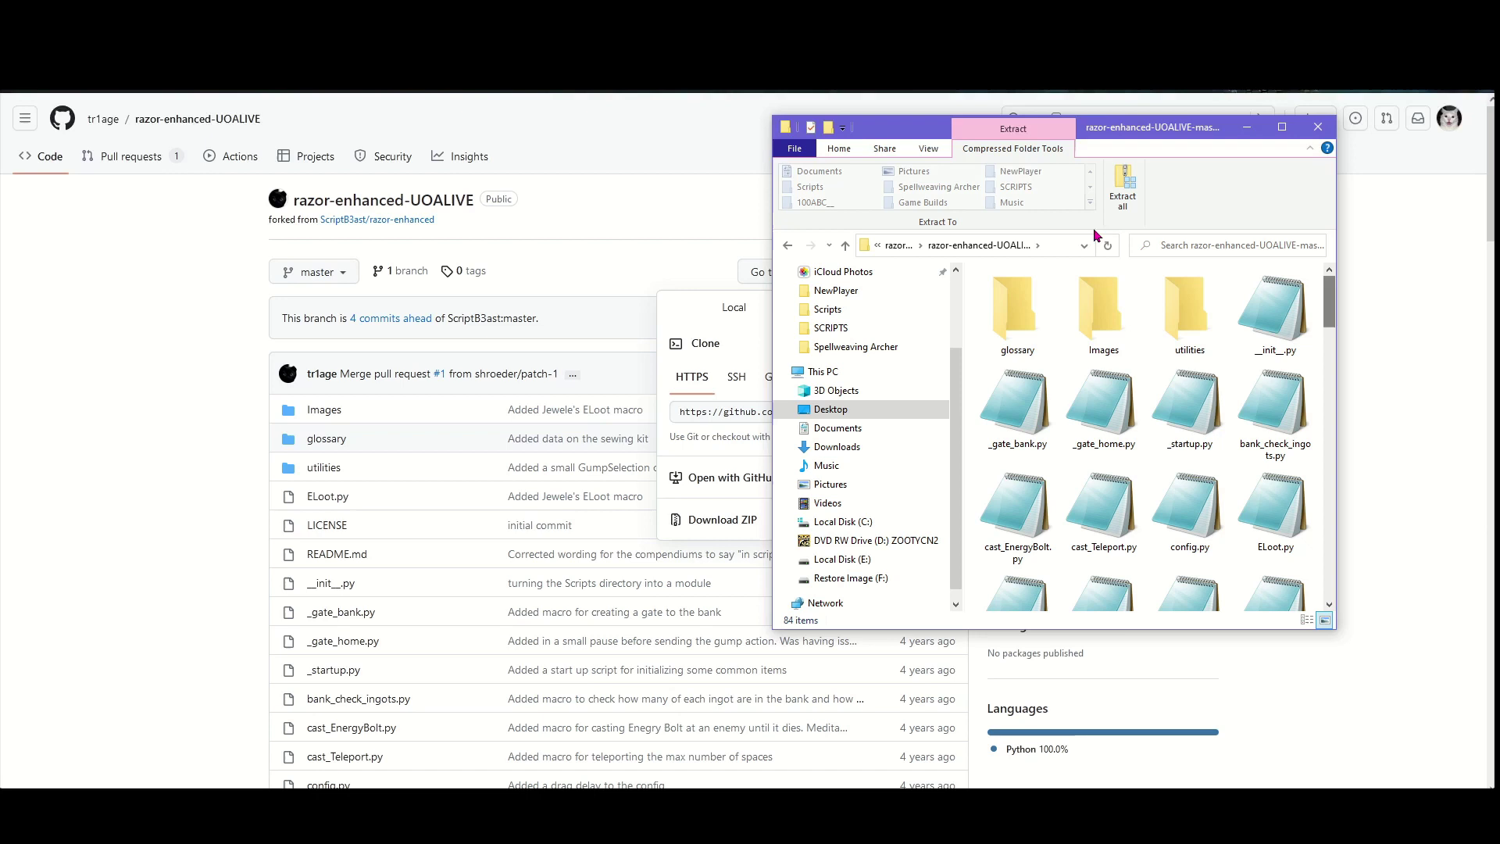
# Step: Show the Razor Enhanced Scripts folder in a separate window beside the archive, reveal its full path and examine its files
pyautogui.rightClick(836, 315)
pyautogui.click(900, 347)
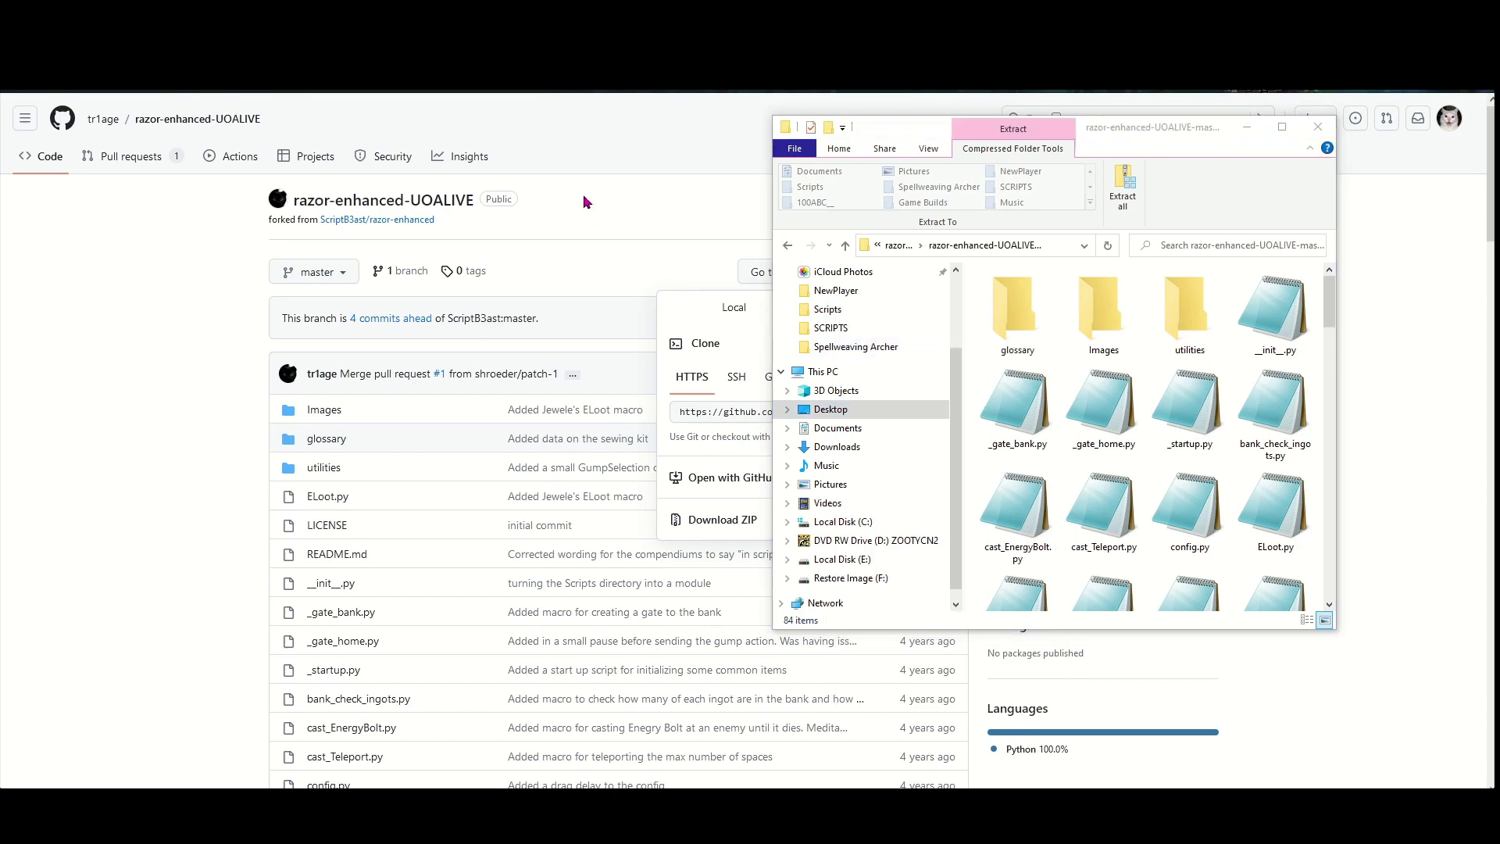
pyautogui.moveTo(1078, 131); pyautogui.dragTo(464, 182)
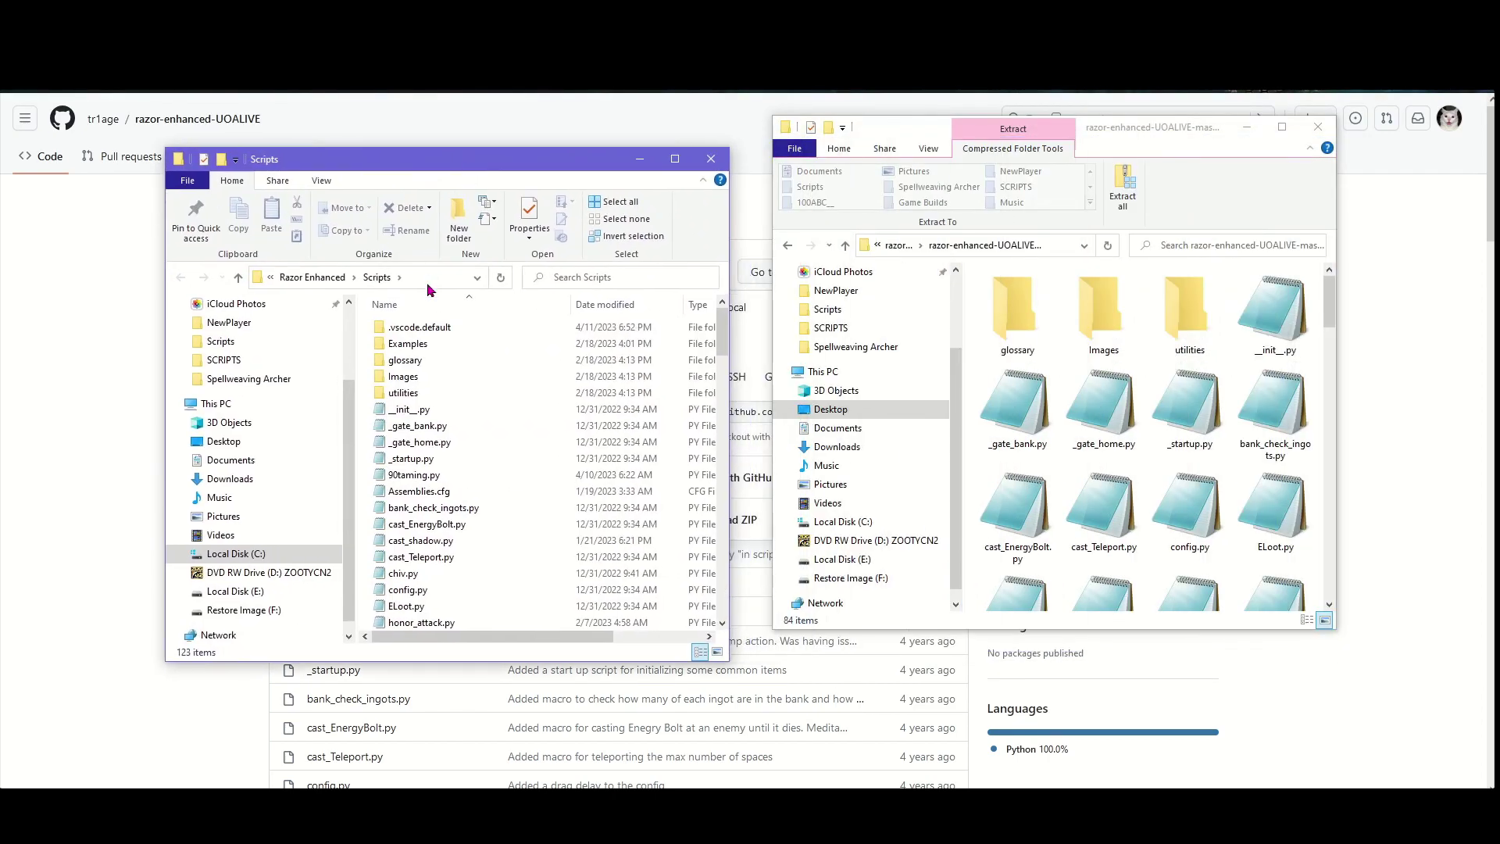
pyautogui.click(428, 284)
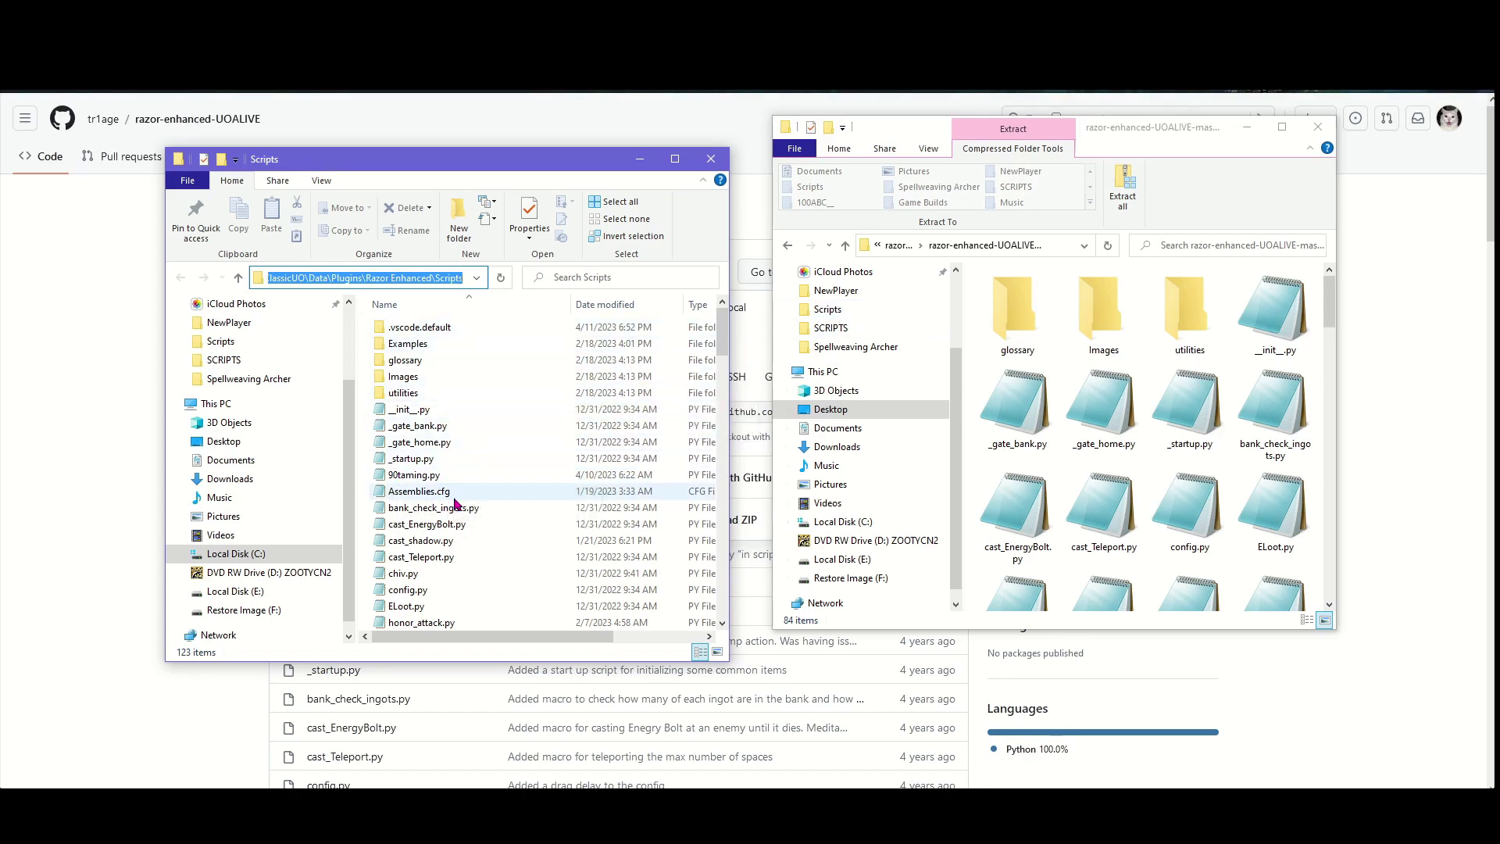
pyautogui.moveTo(713, 335); pyautogui.dragTo(712, 443)
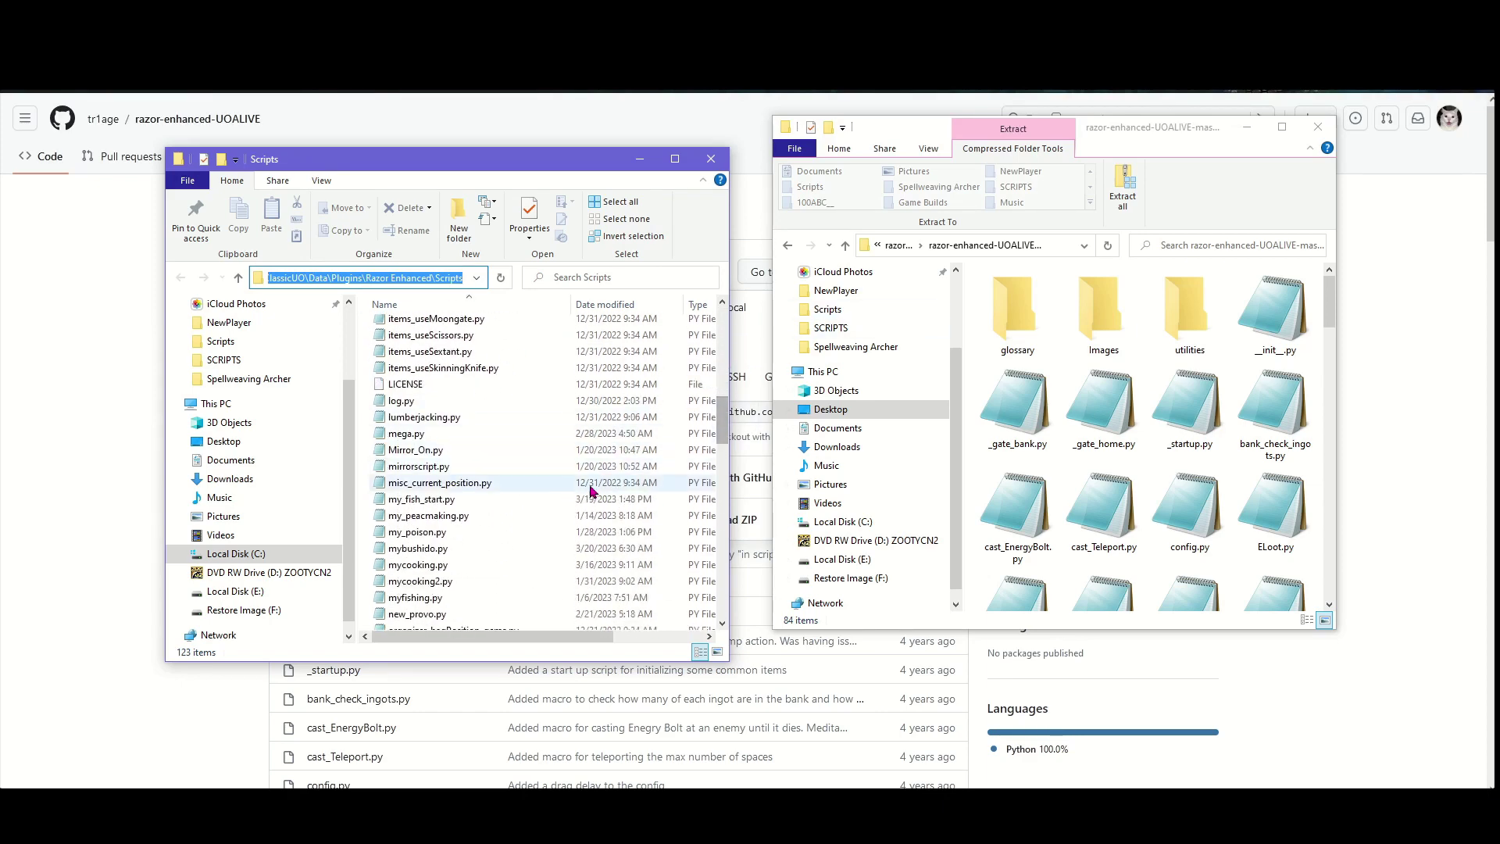
pyautogui.moveTo(1331, 316)
pyautogui.mouseDown()
pyautogui.moveTo(1332, 340)
pyautogui.moveTo(1330, 293)
pyautogui.mouseUp()
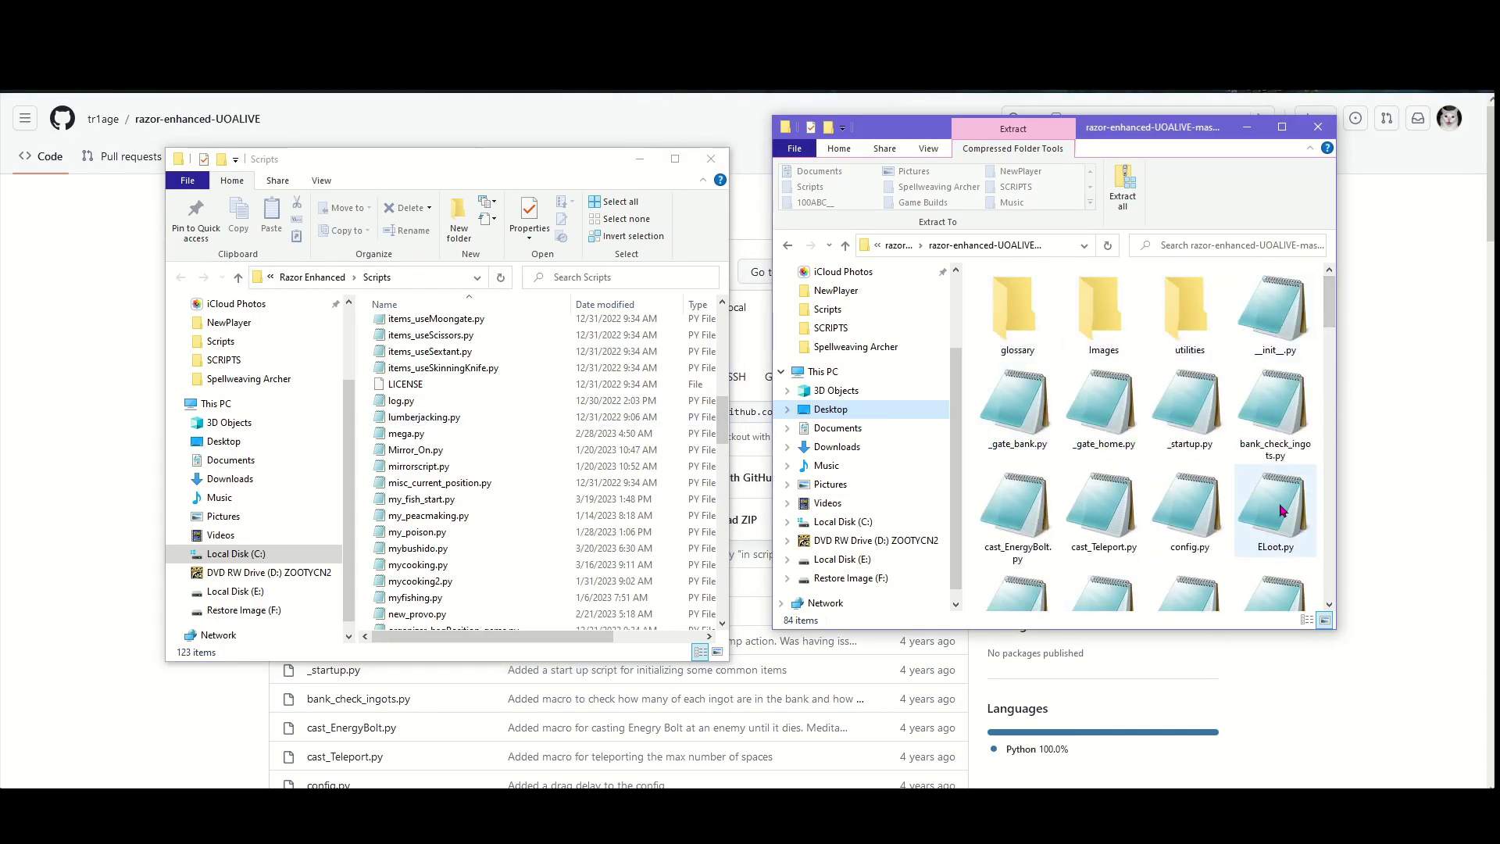
# Step: Close the Scripts folder and archive windows and switch back to the ClassicUO game client
pyautogui.click(711, 158)
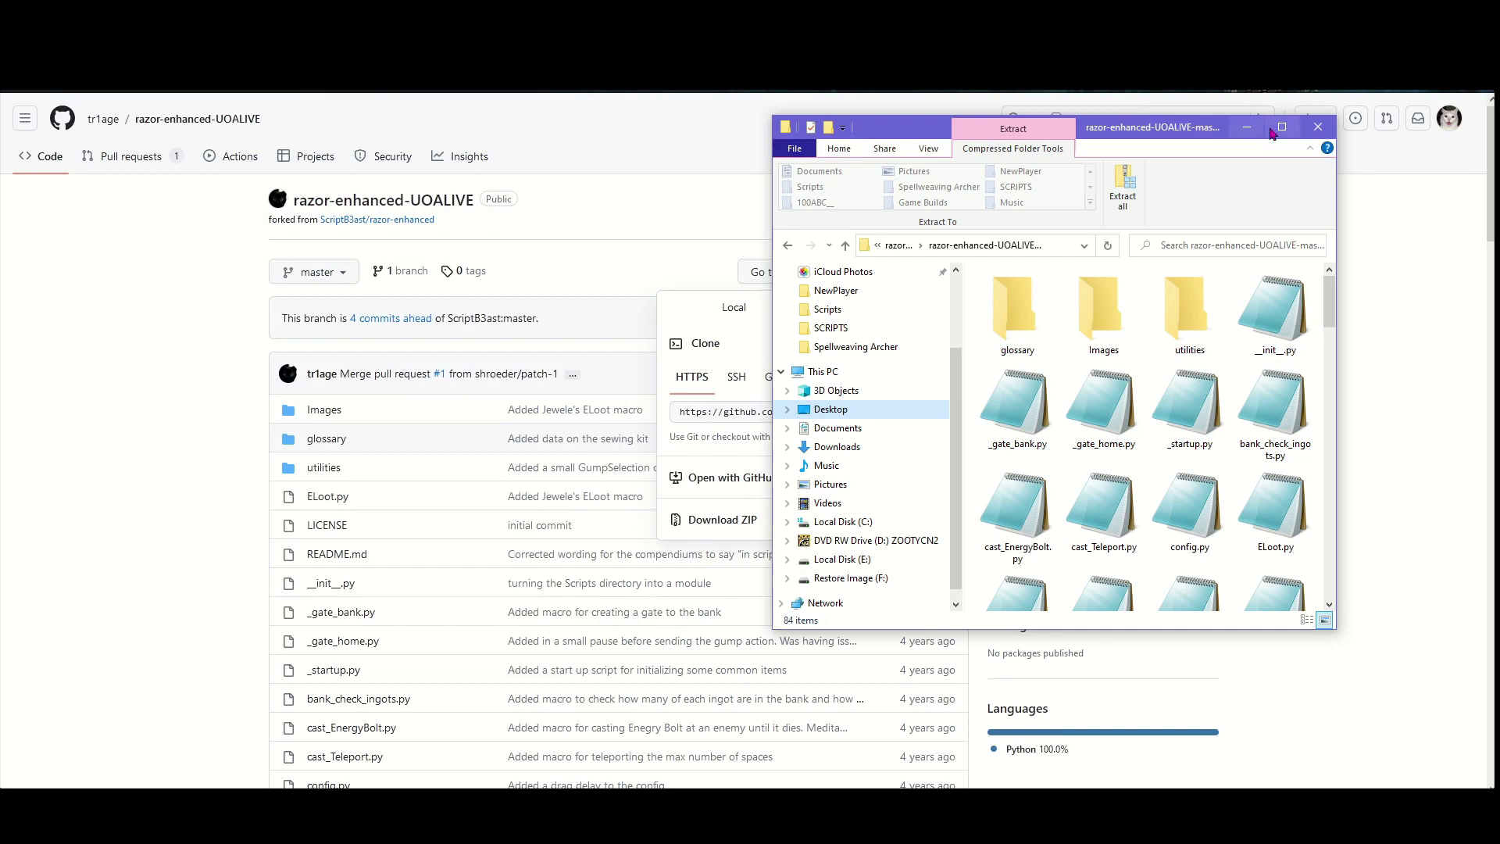
pyautogui.click(1318, 126)
pyautogui.moveTo(872, 638)
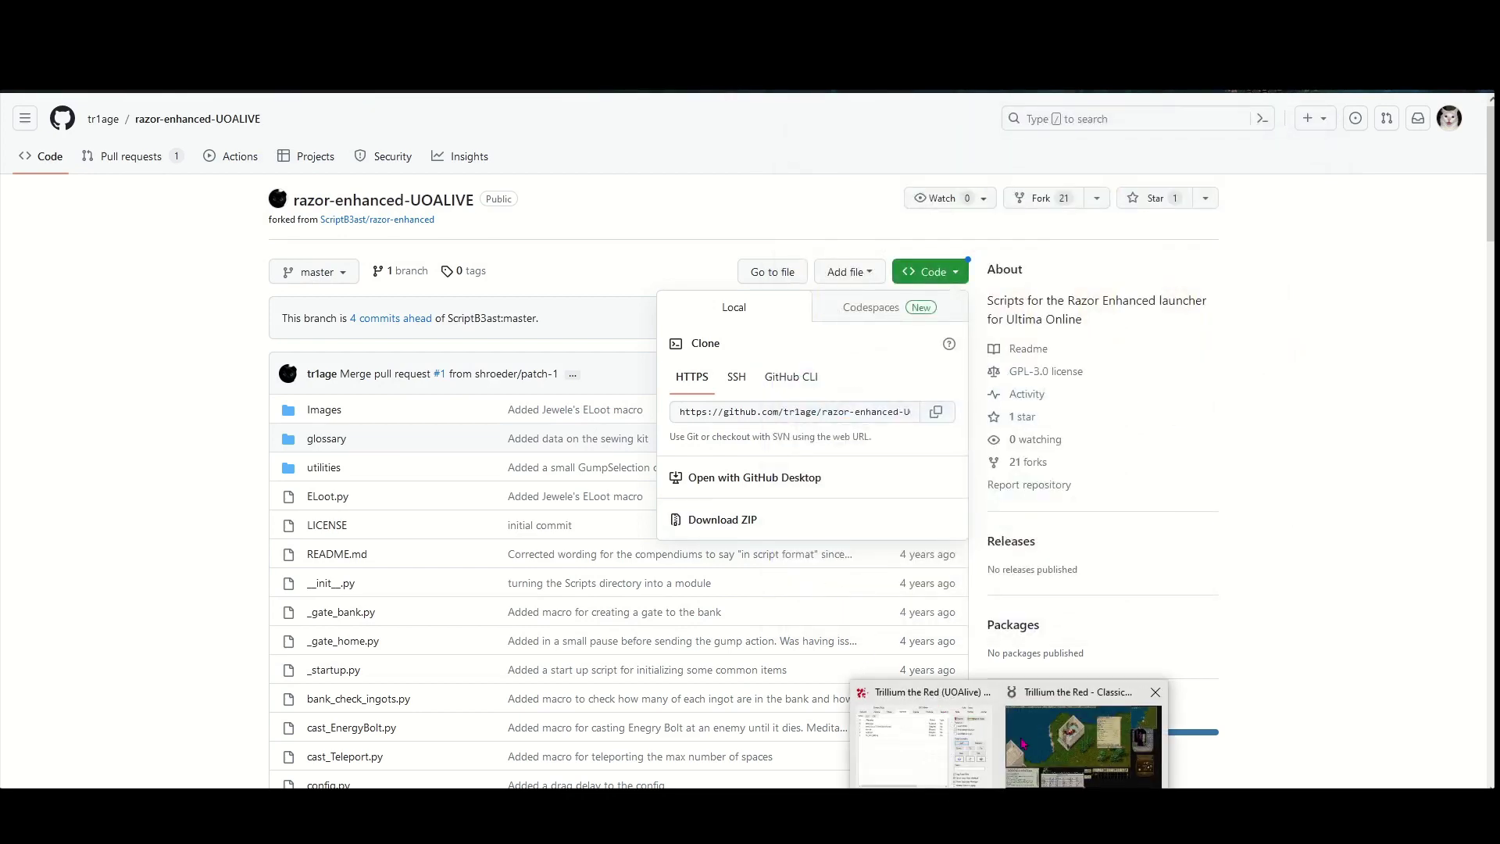
pyautogui.click(1047, 738)
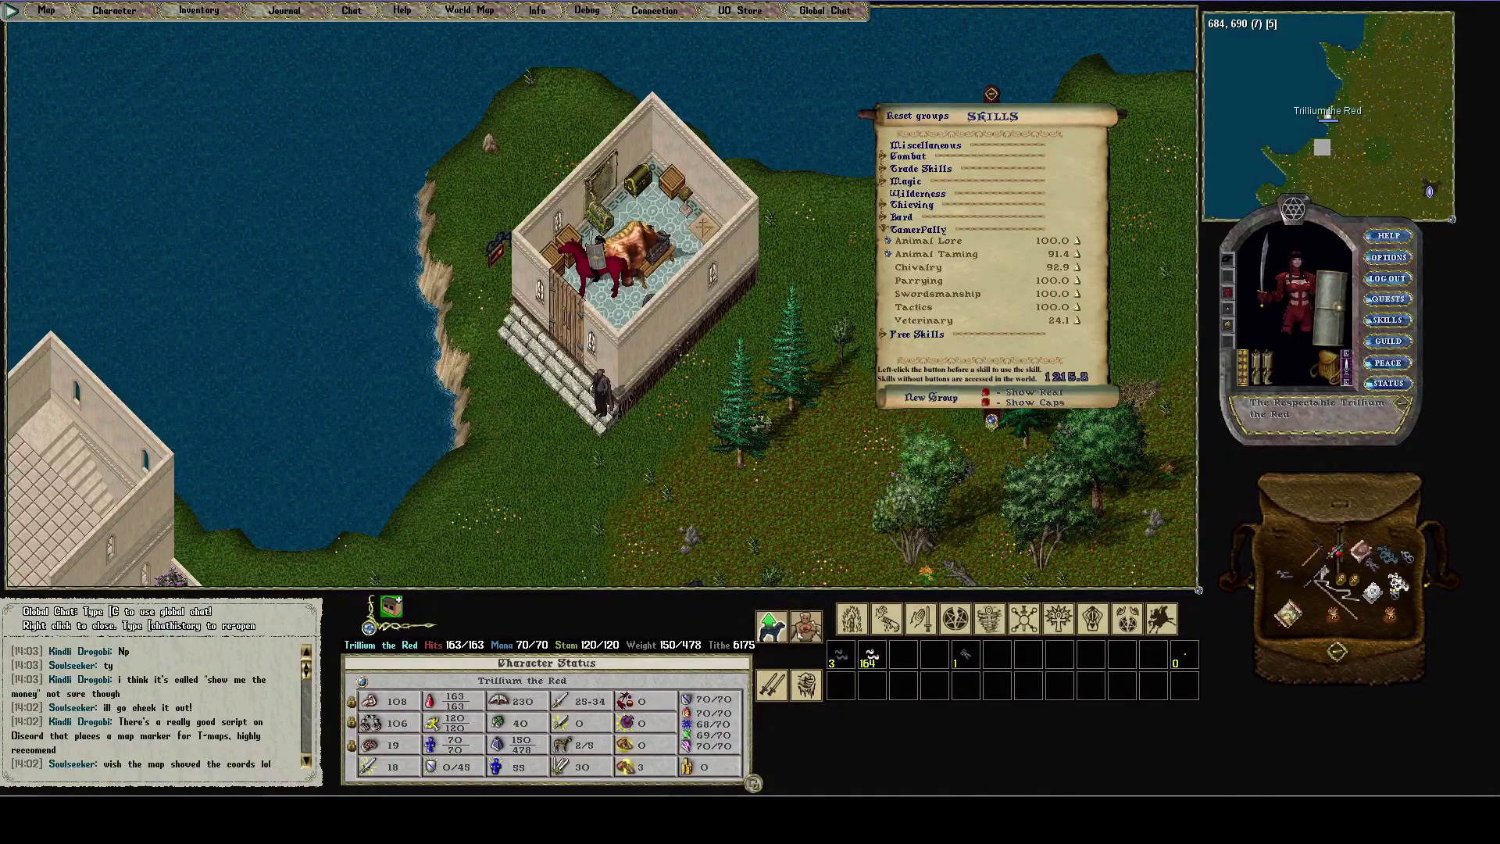
# Step: Switch to Enhanced Razor and add skill_Mining.py from the Razor Enhanced Scripts folder to the Python script list
pyautogui.moveTo(1007, 820)
pyautogui.click(928, 756)
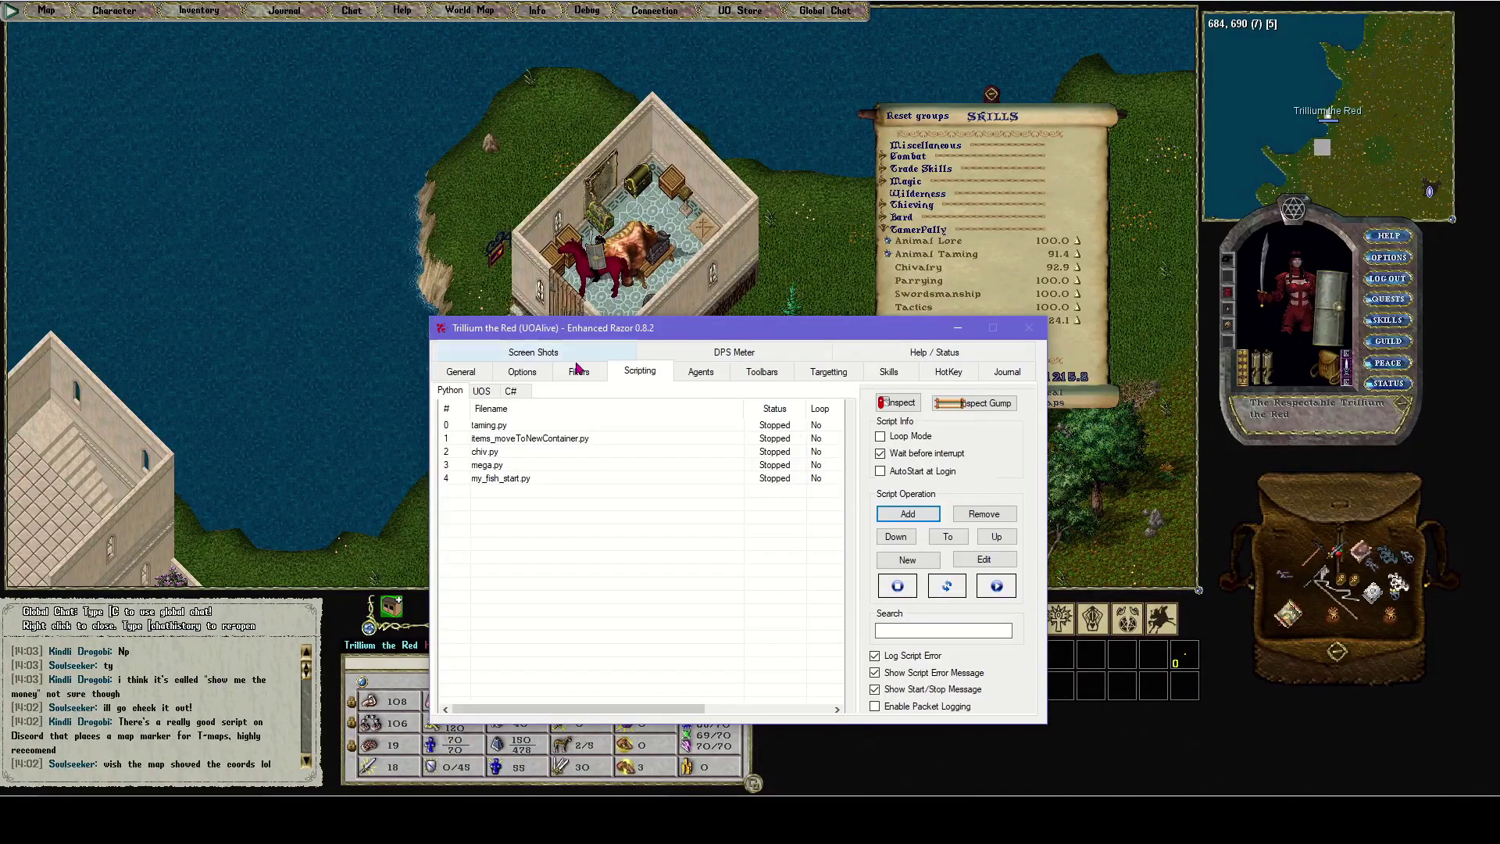
pyautogui.click(909, 514)
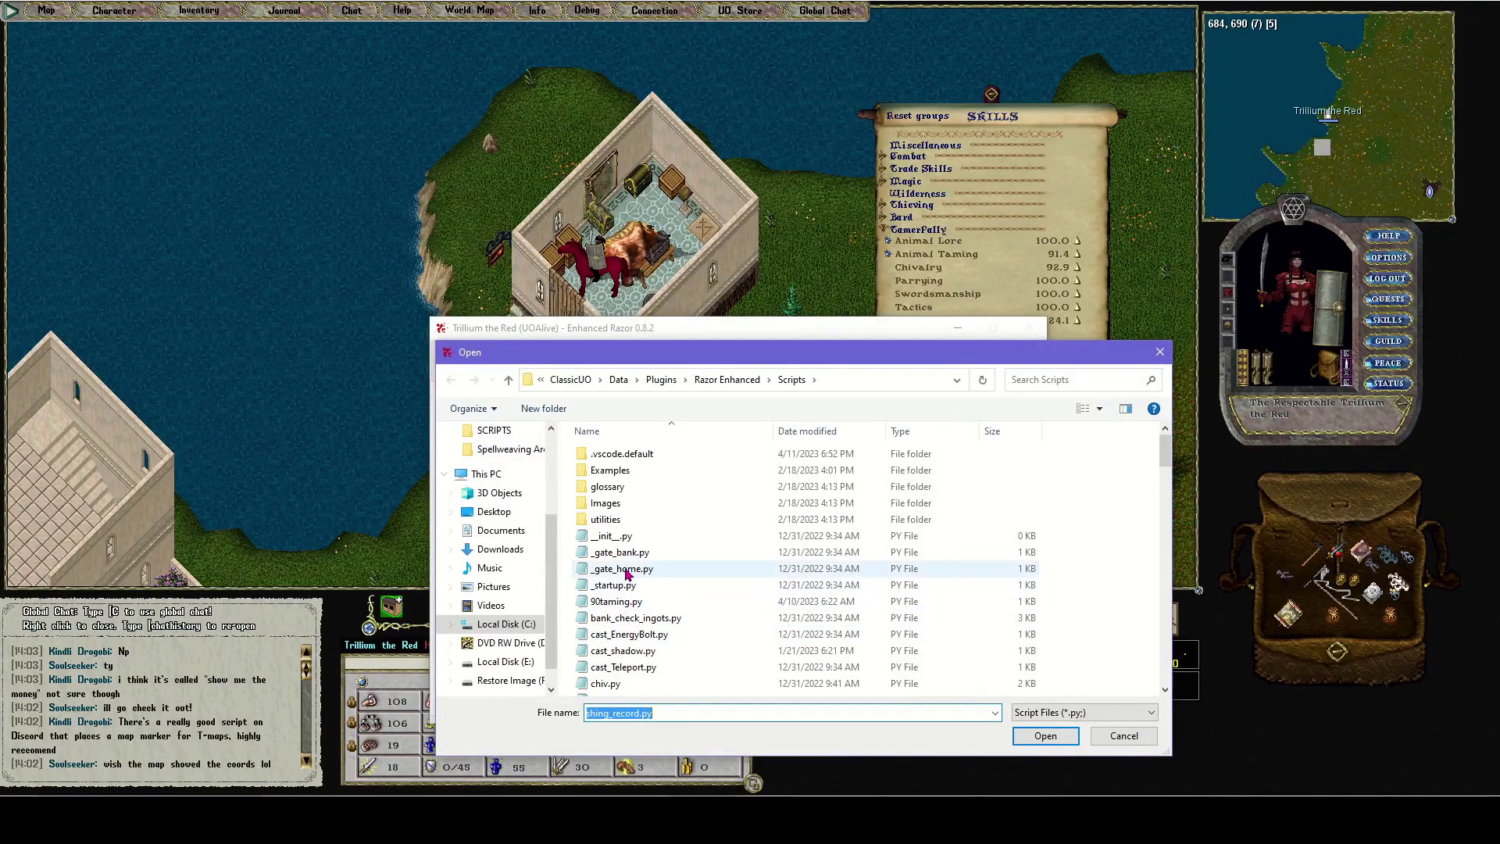
pyautogui.click(629, 634)
pyautogui.scroll(-10, 629, 641)
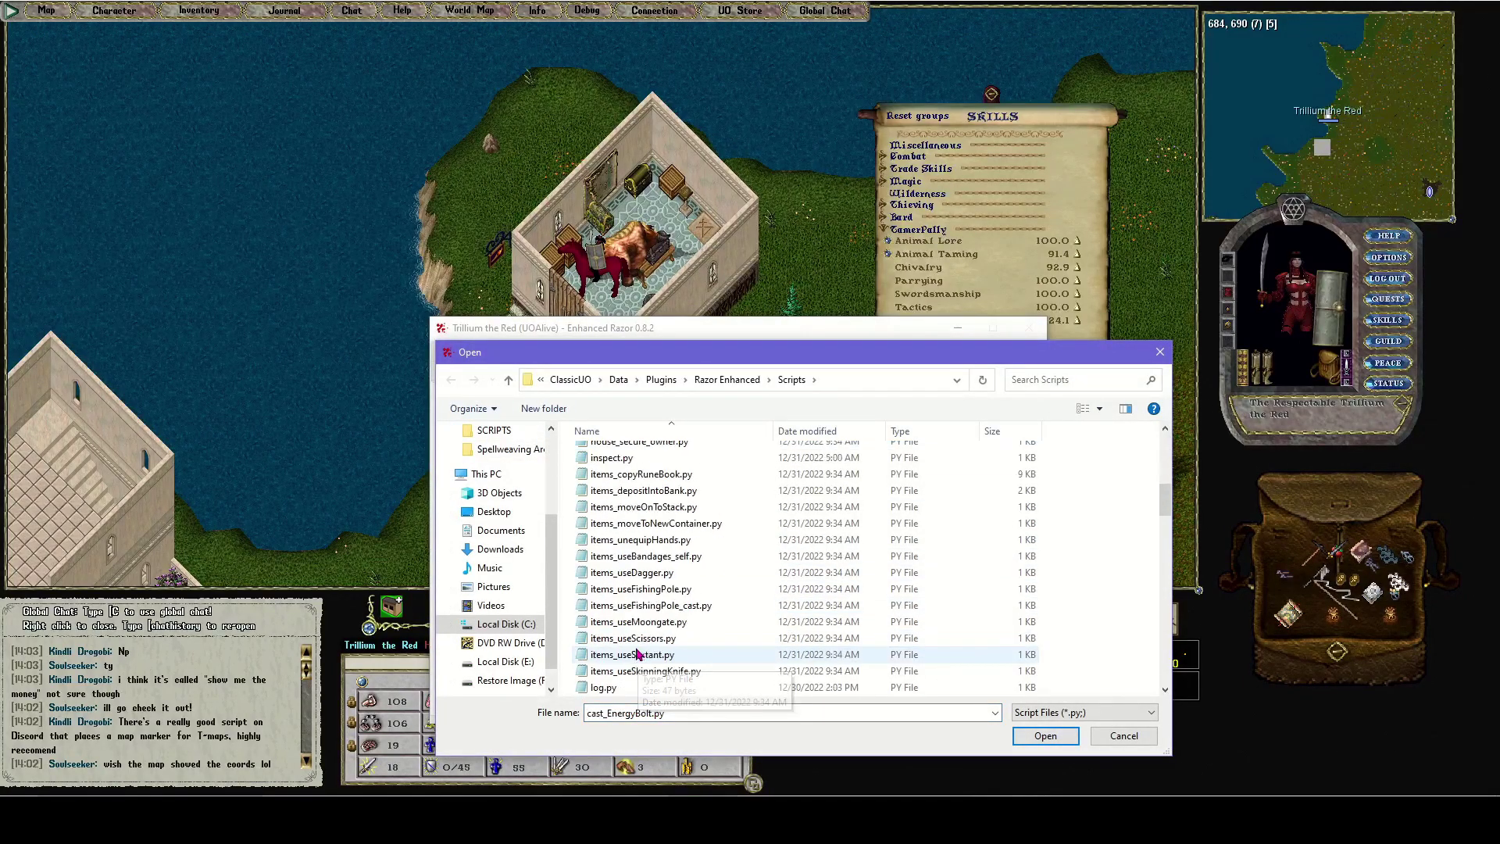
pyautogui.scroll(-10, 631, 648)
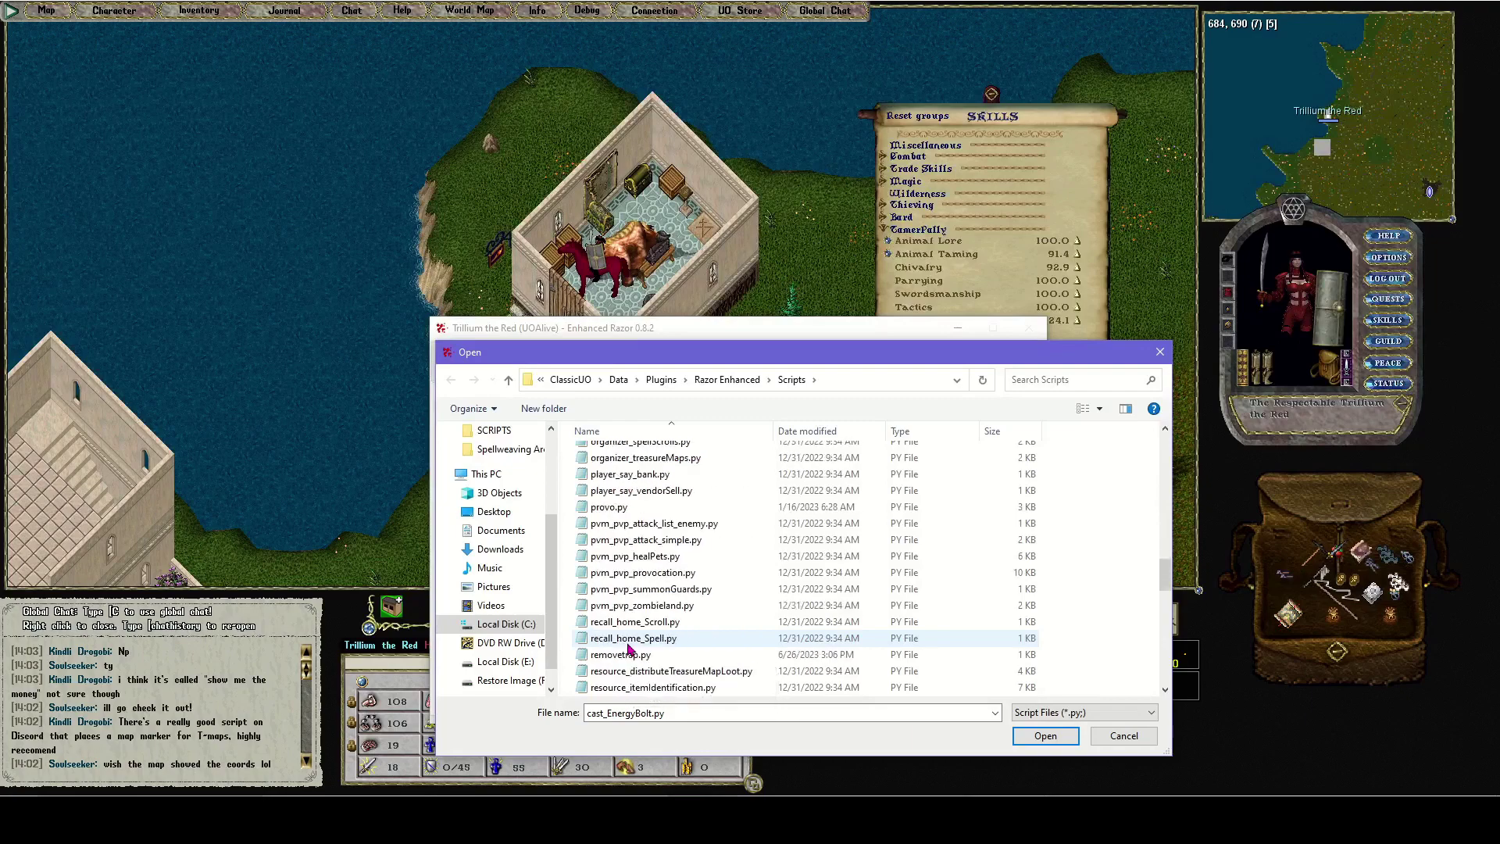
pyautogui.scroll(-5, 628, 646)
pyautogui.doubleClick(636, 606)
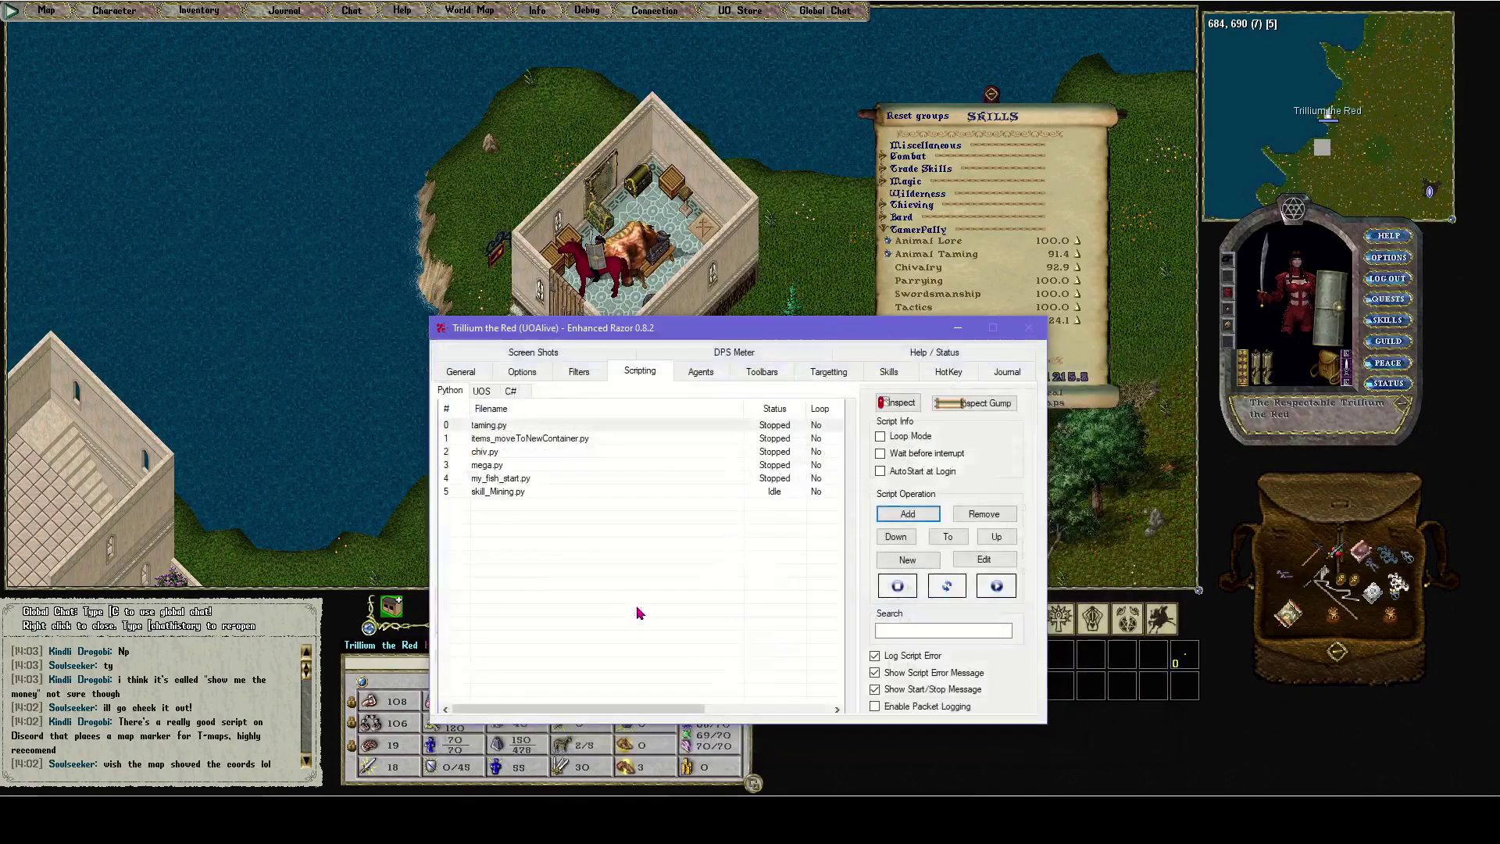
# Step: Open skill_Mining.py for editing, set usePetStorage to False, save the script and close the editor
pyautogui.click(520, 491)
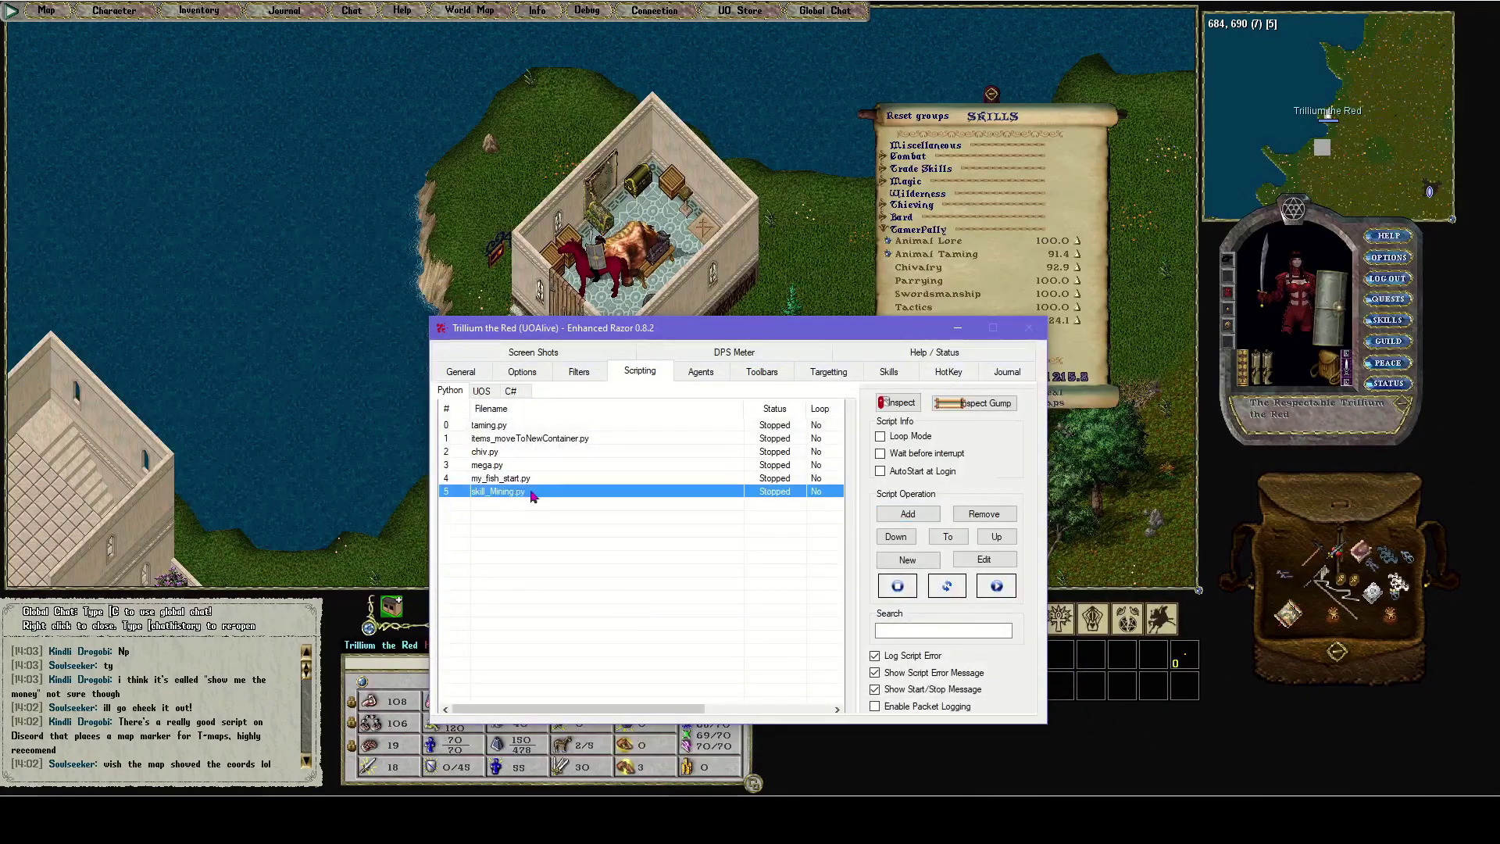
pyautogui.click(984, 561)
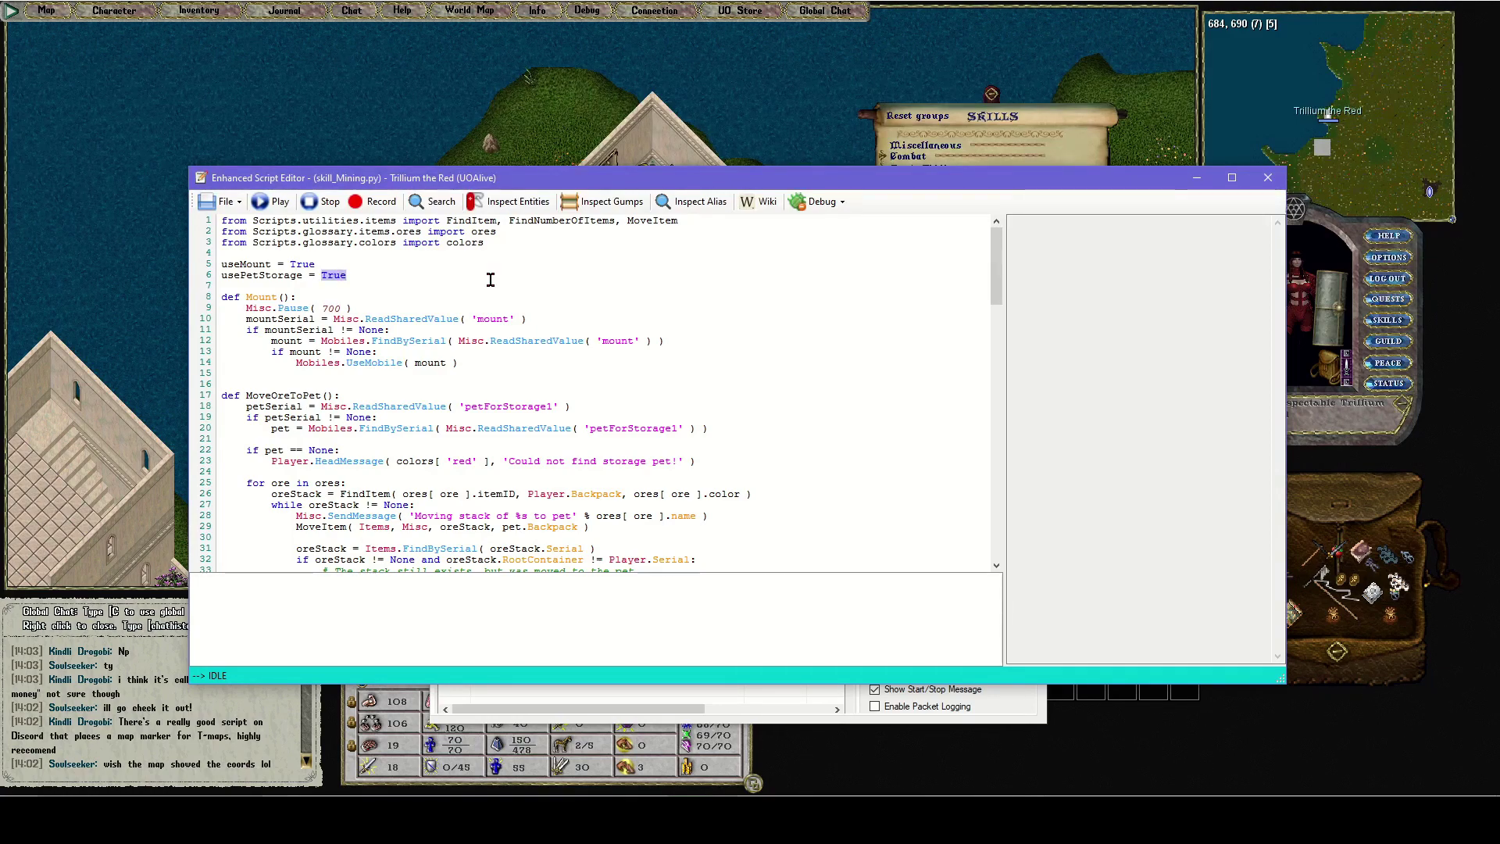
pyautogui.write('alse')
pyautogui.click(221, 201)
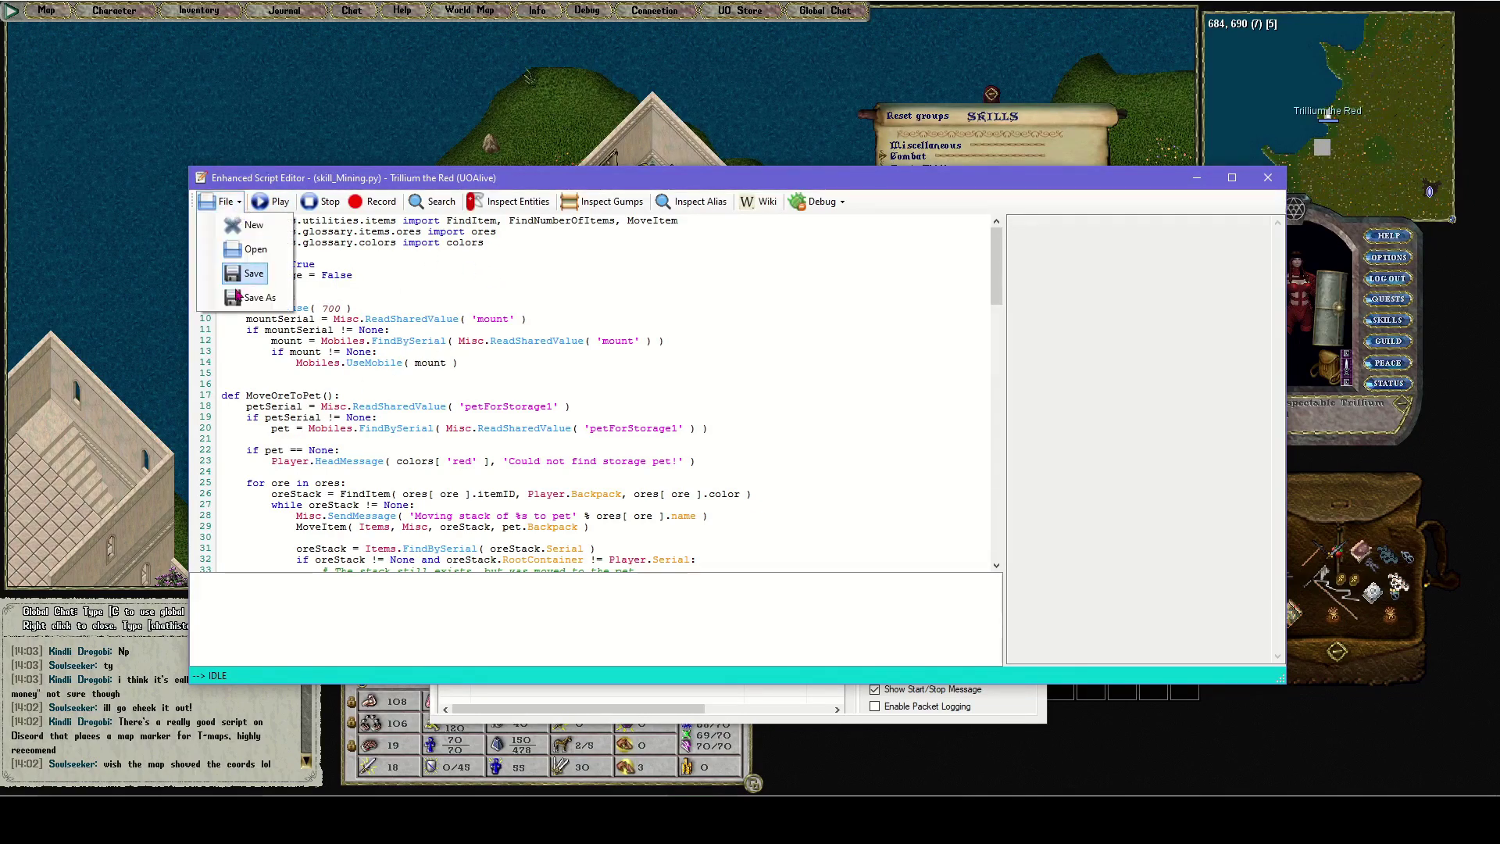
pyautogui.click(254, 274)
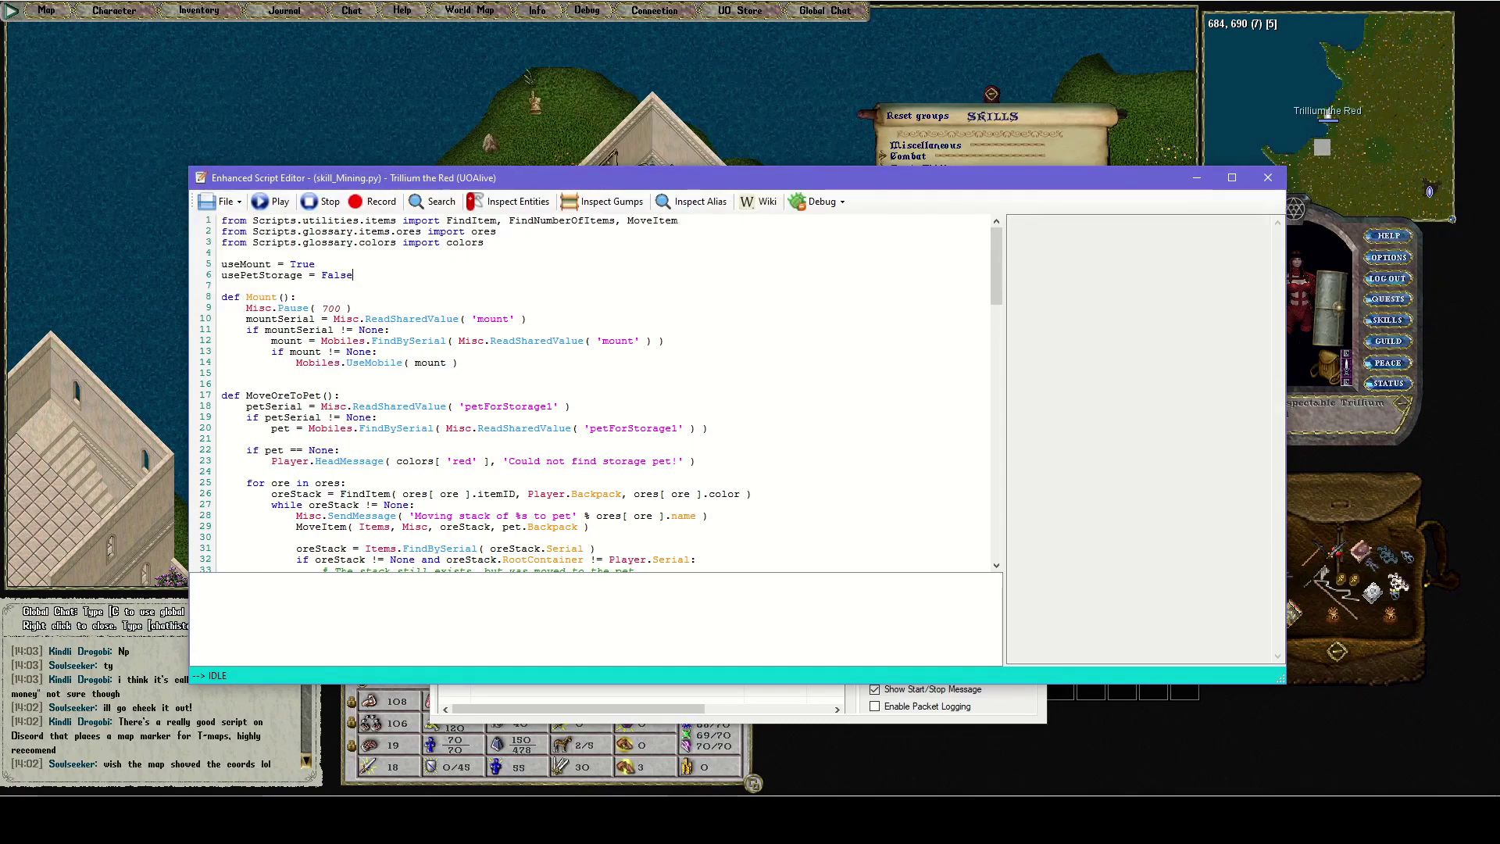
pyautogui.click(1268, 178)
# Step: Assign the hotkey M to skill_Mining.py in Enhanced Razor's script hotkeys and return to the game
pyautogui.click(531, 490)
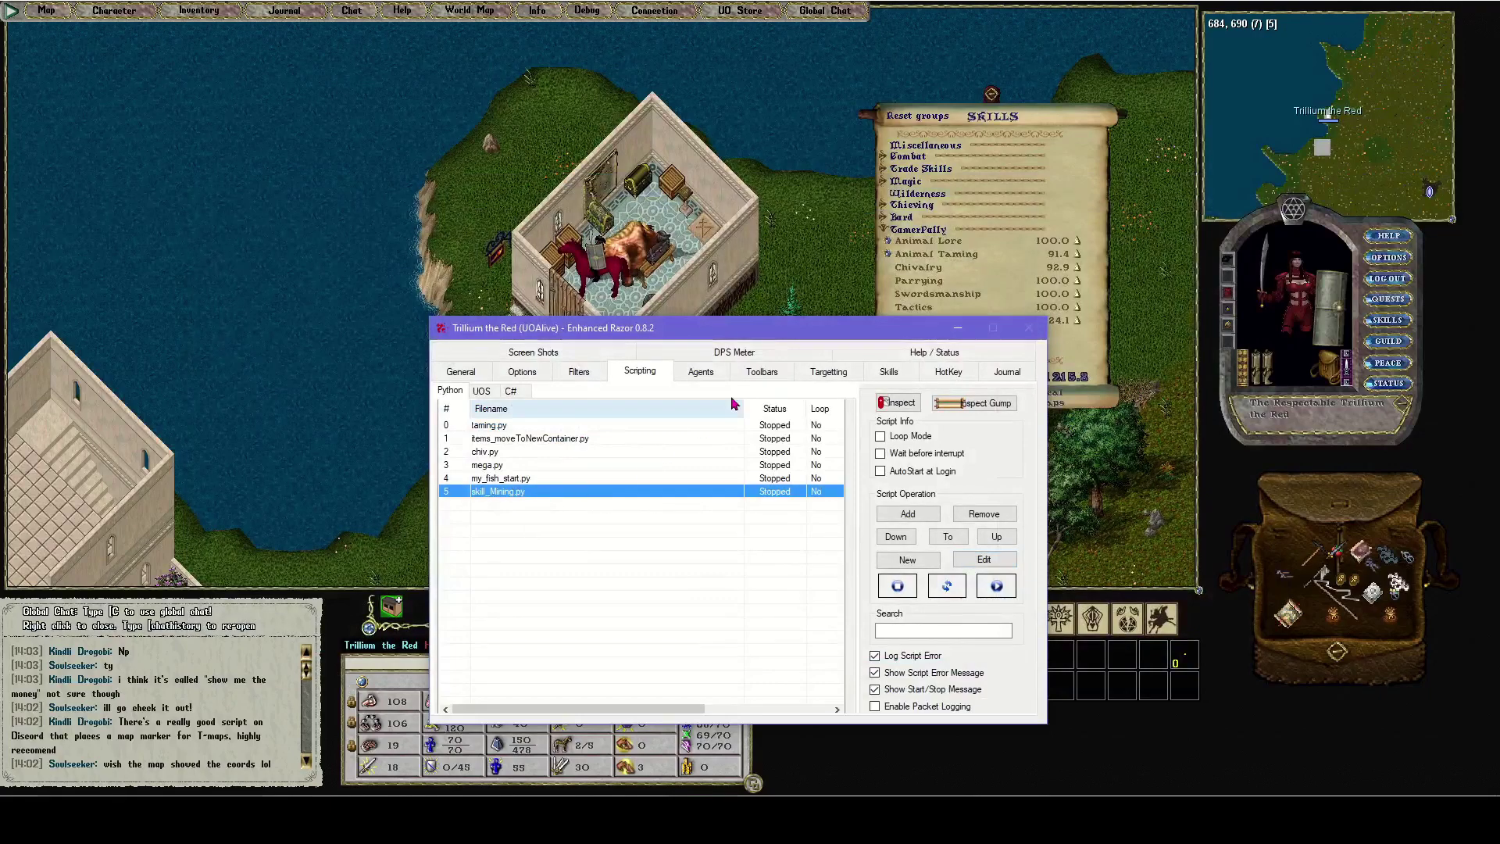
pyautogui.click(946, 371)
pyautogui.click(779, 246)
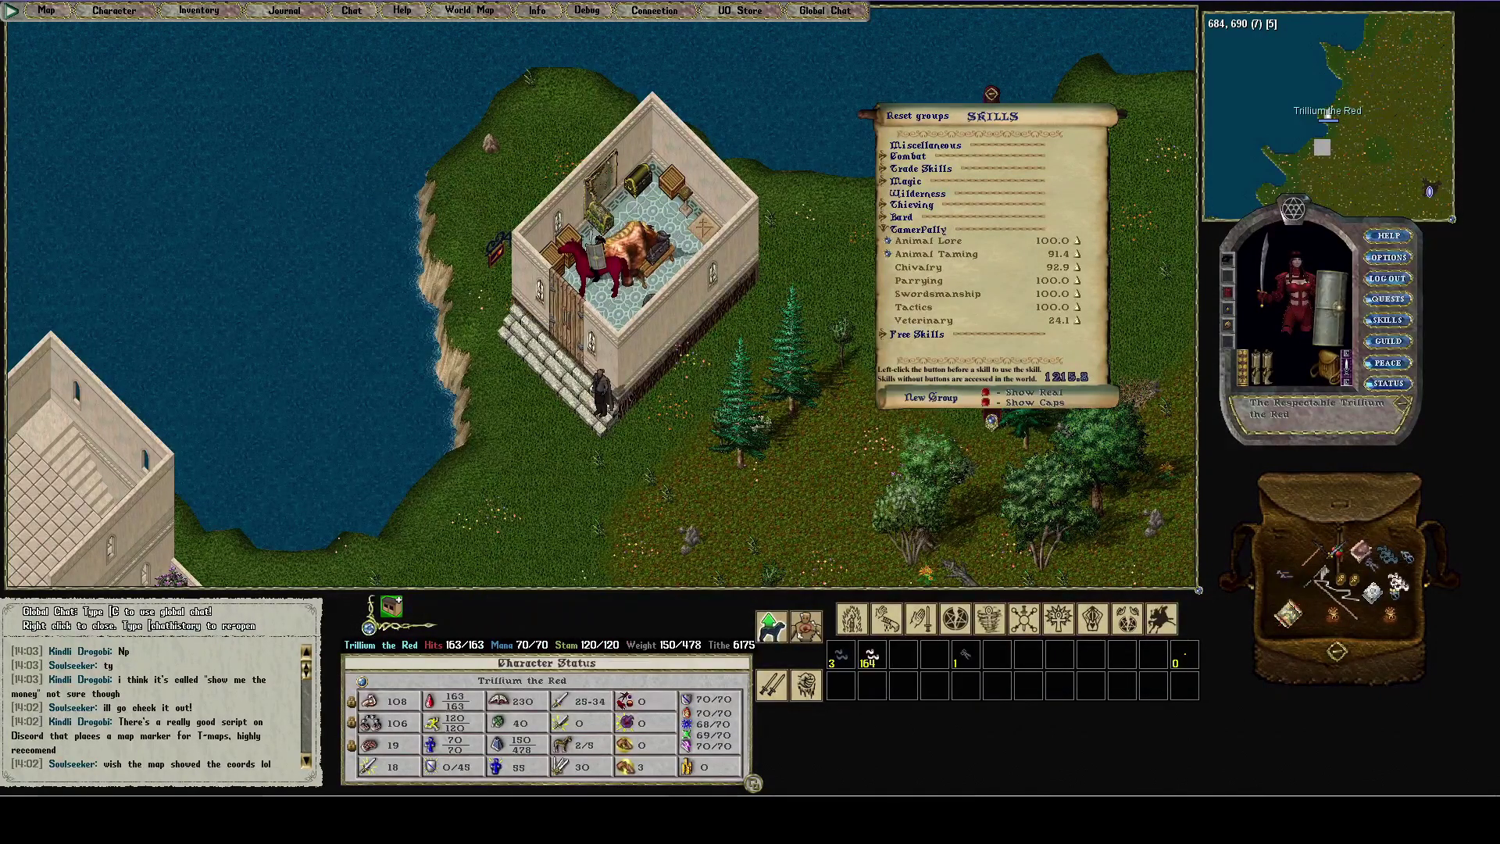
pyautogui.click(927, 742)
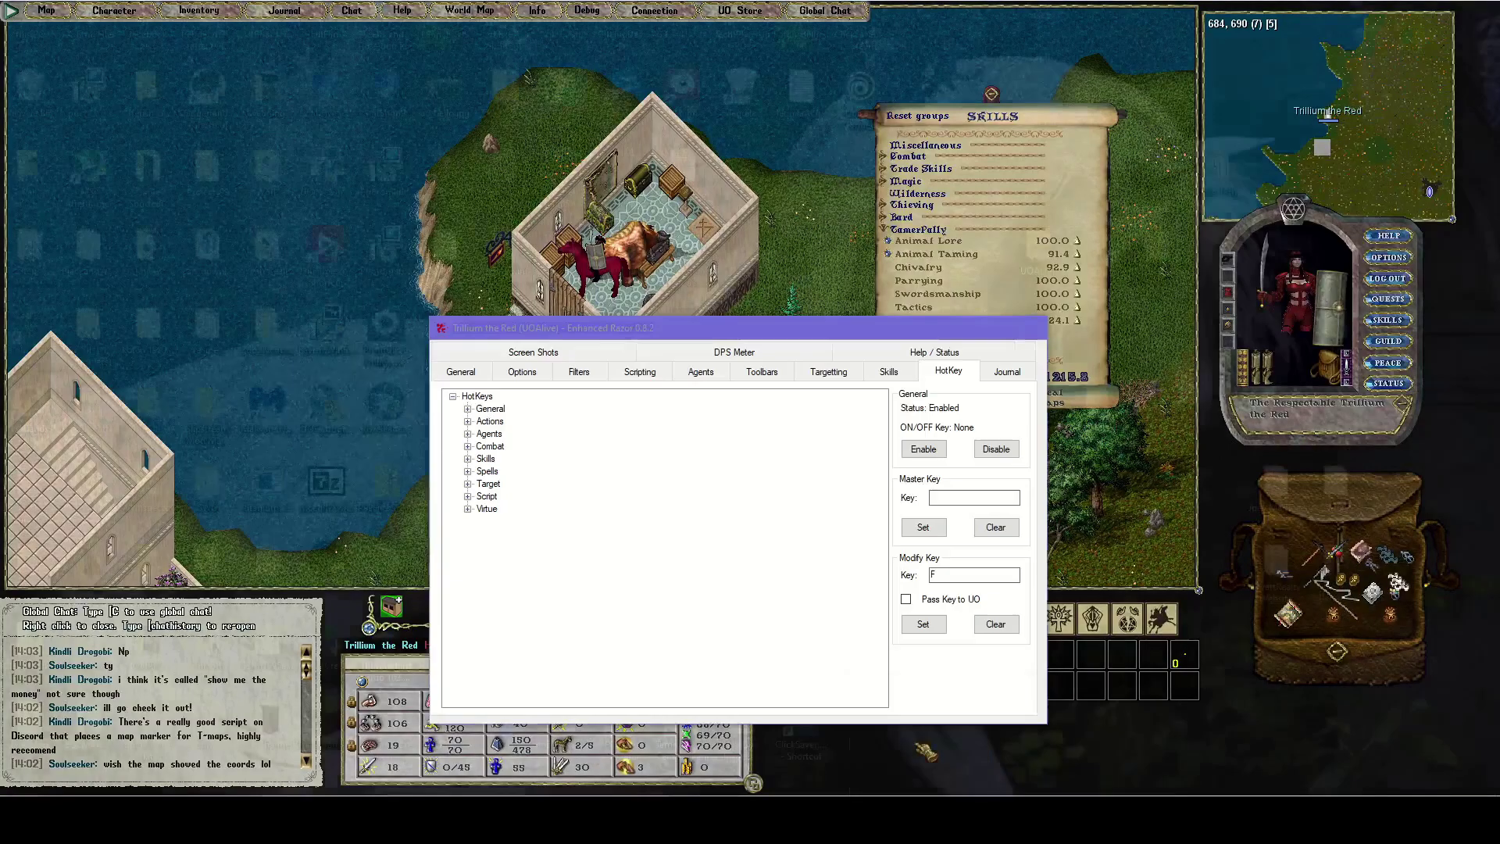
pyautogui.click(467, 497)
pyautogui.click(483, 521)
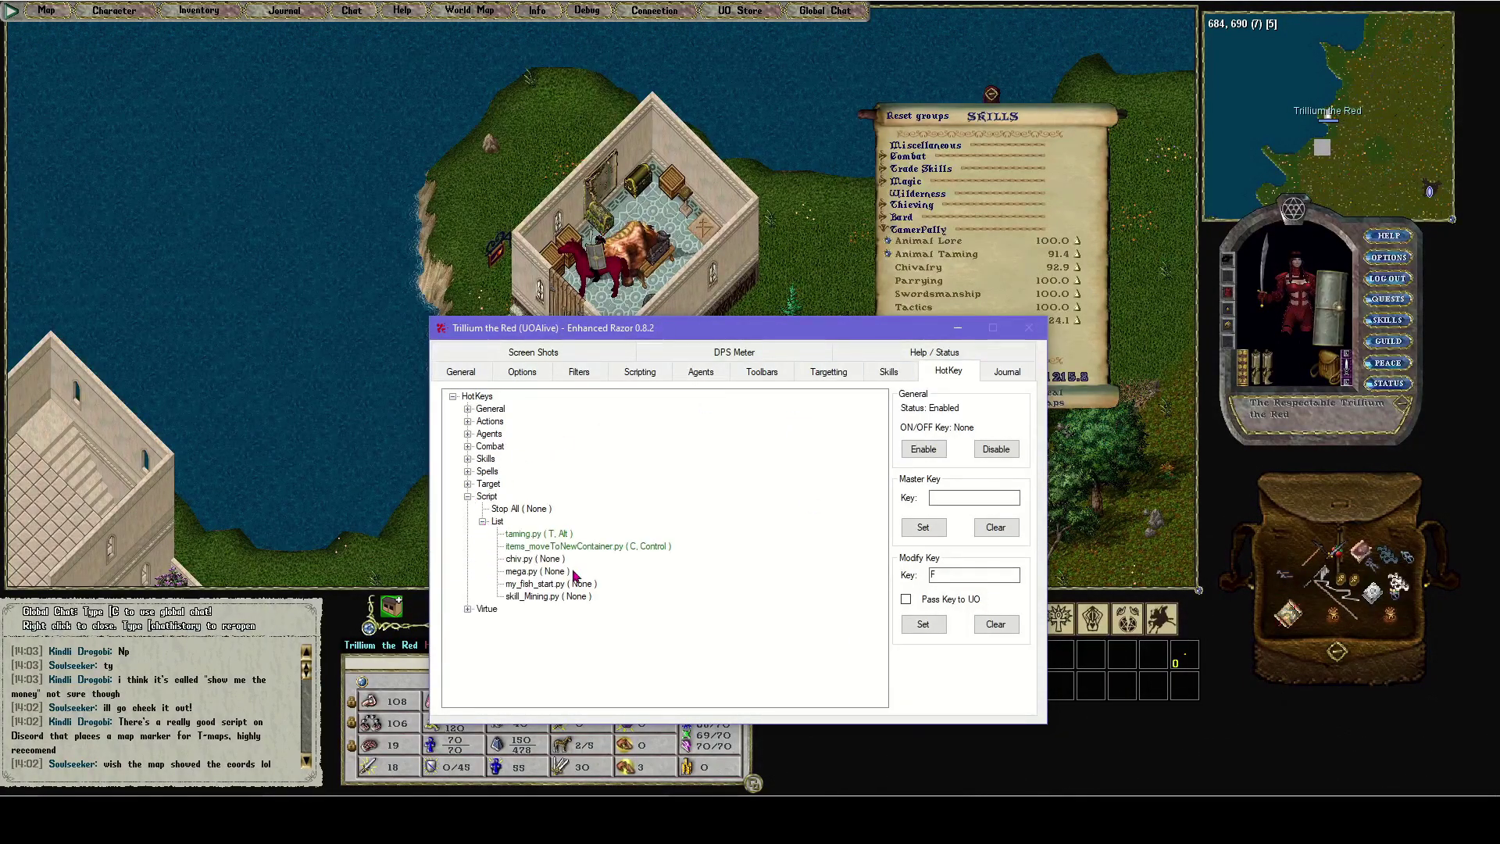
pyautogui.click(518, 597)
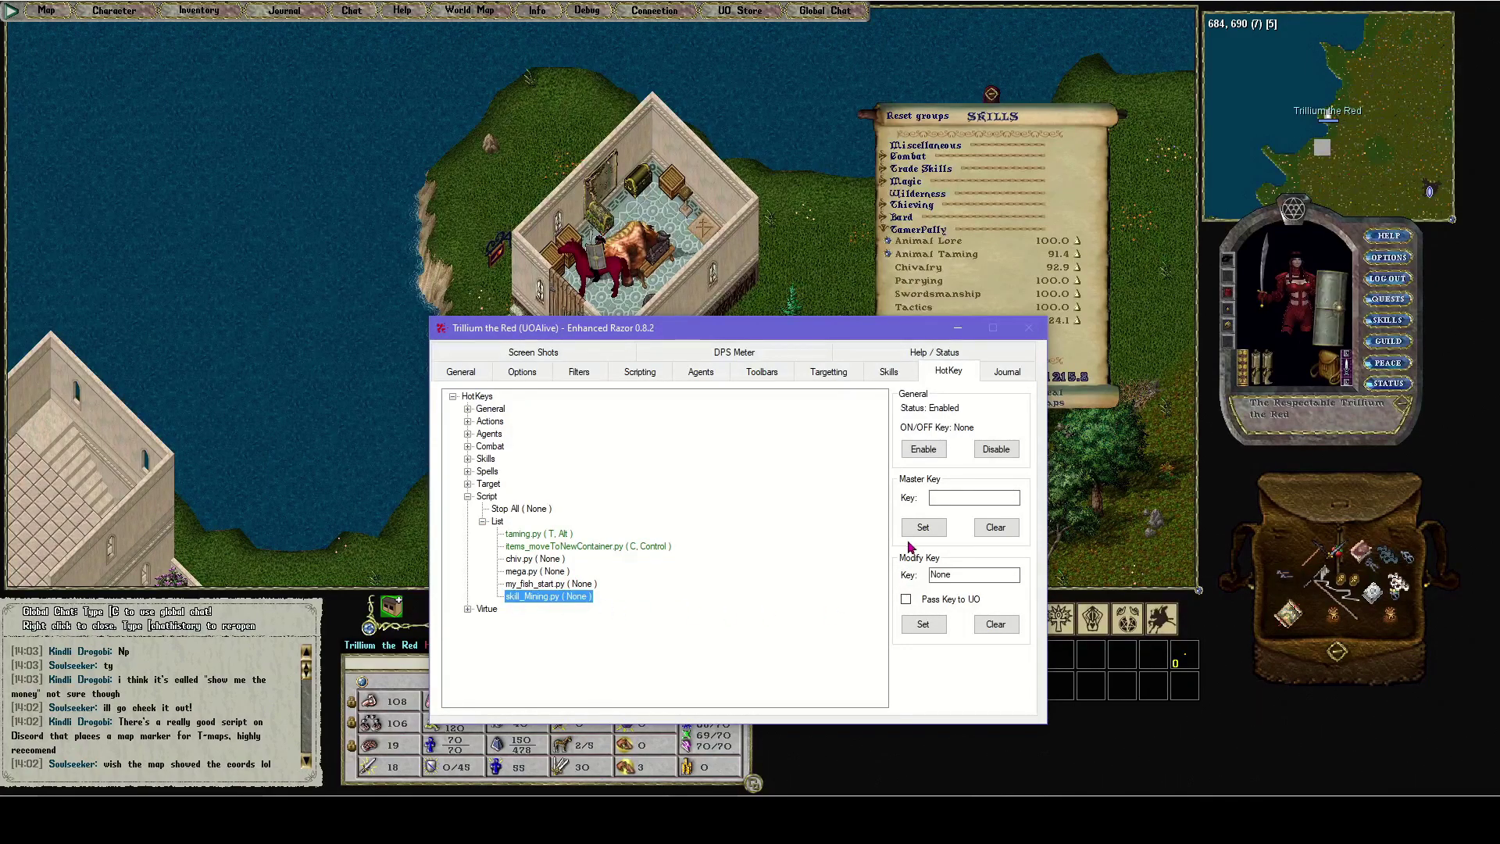
pyautogui.click(929, 623)
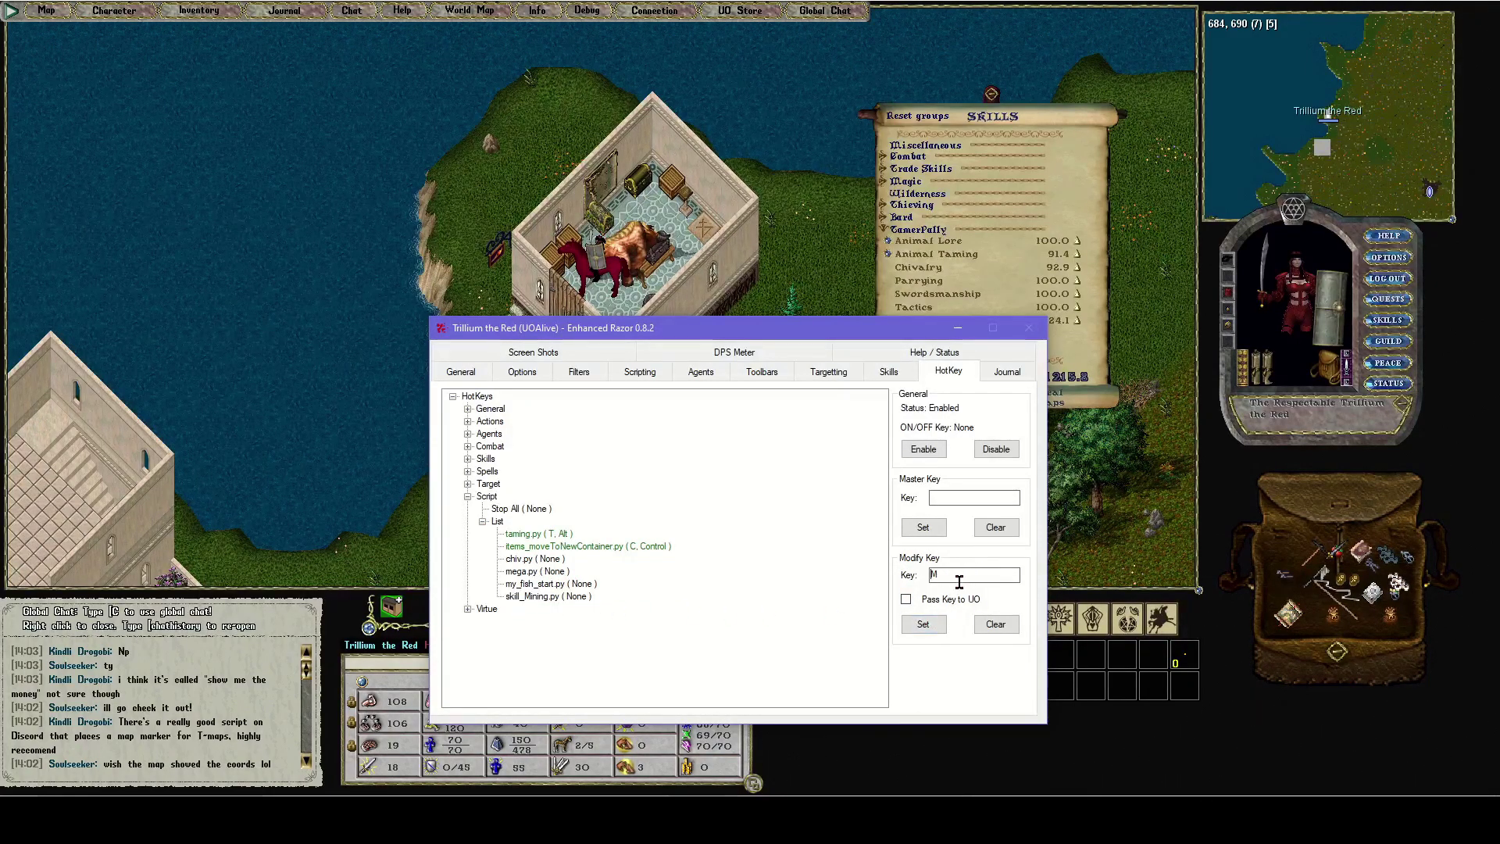
pyautogui.click(919, 626)
pyautogui.click(743, 189)
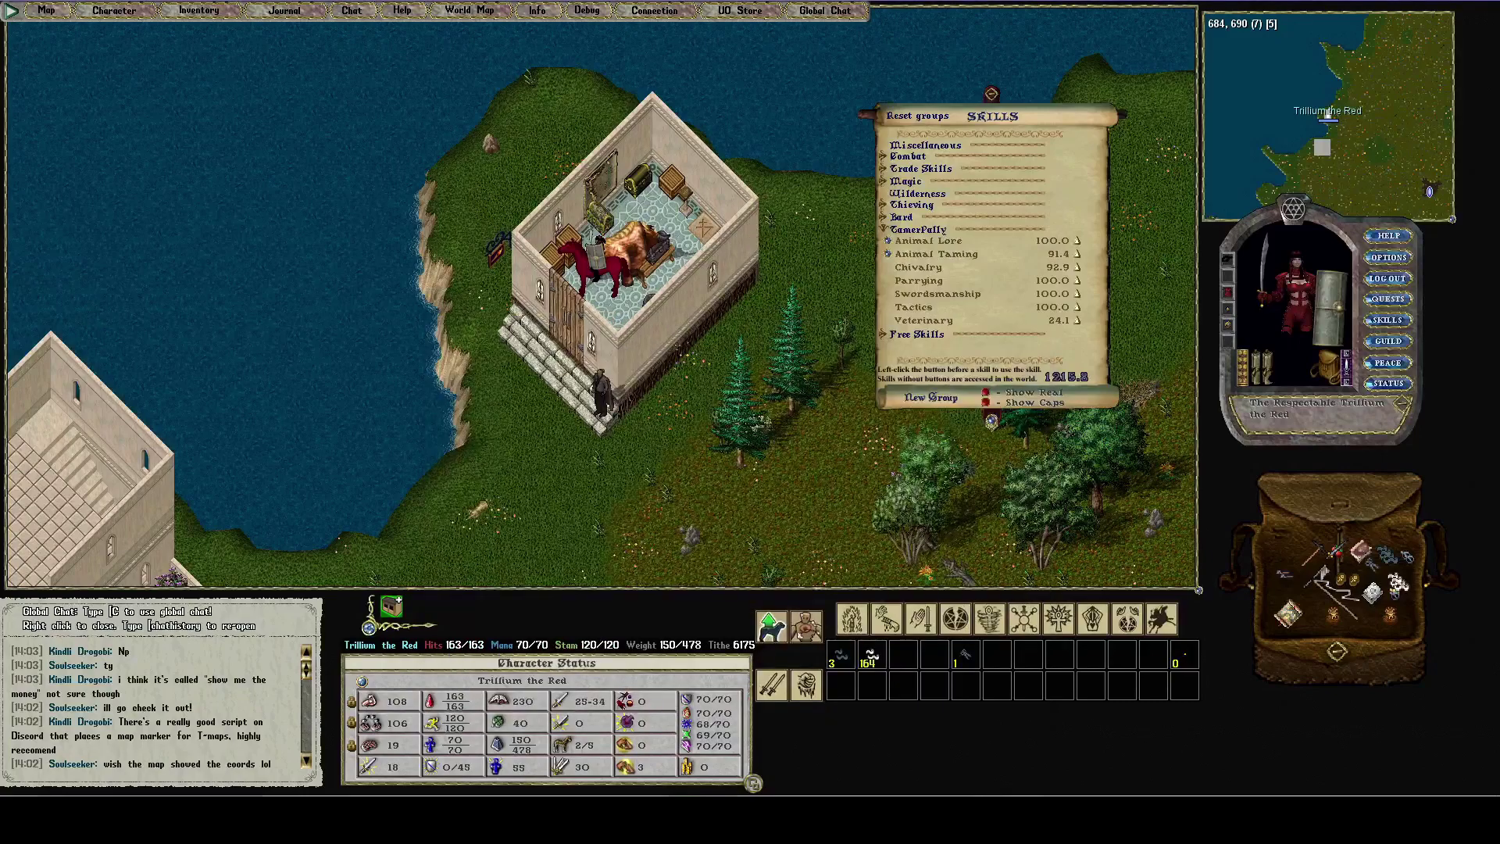
# Step: Move the character from the house into the woods beside the stone building and mine with skill_Mining.py
pyautogui.rightClick(536, 413)
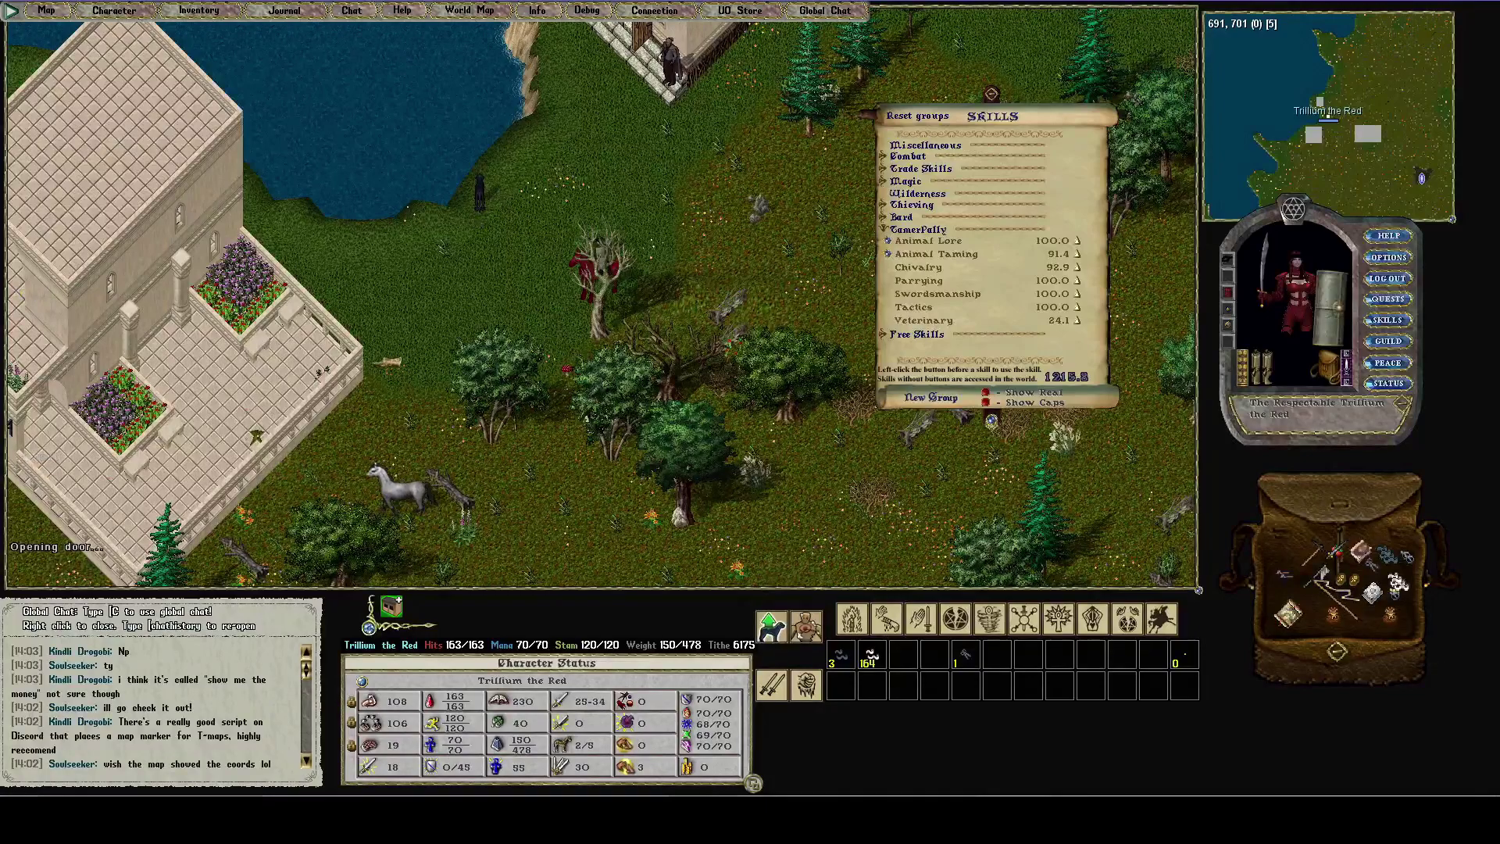
pyautogui.rightClick(384, 357)
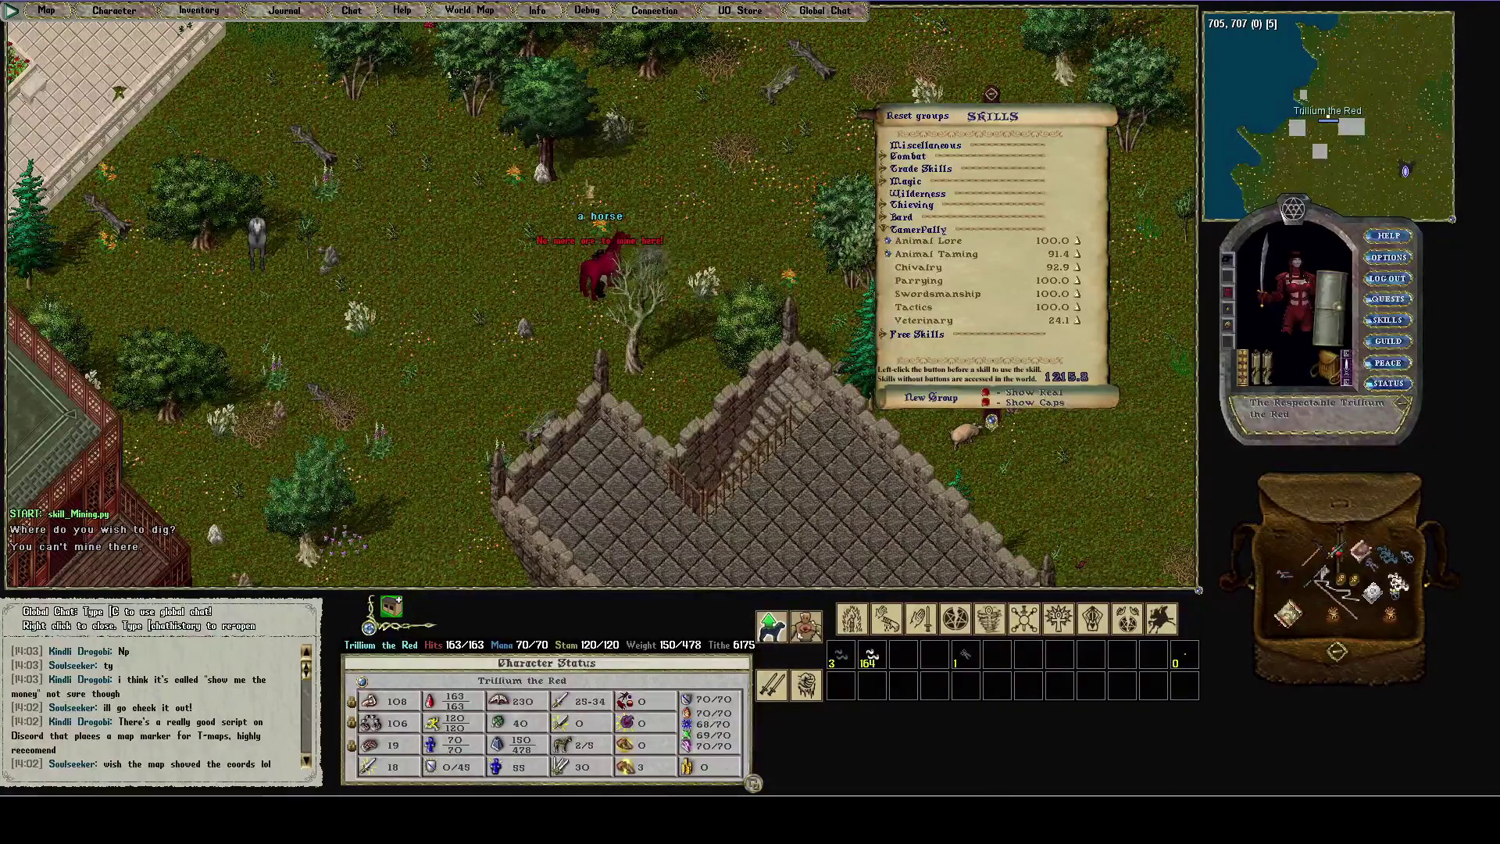
pyautogui.rightClick(616, 160)
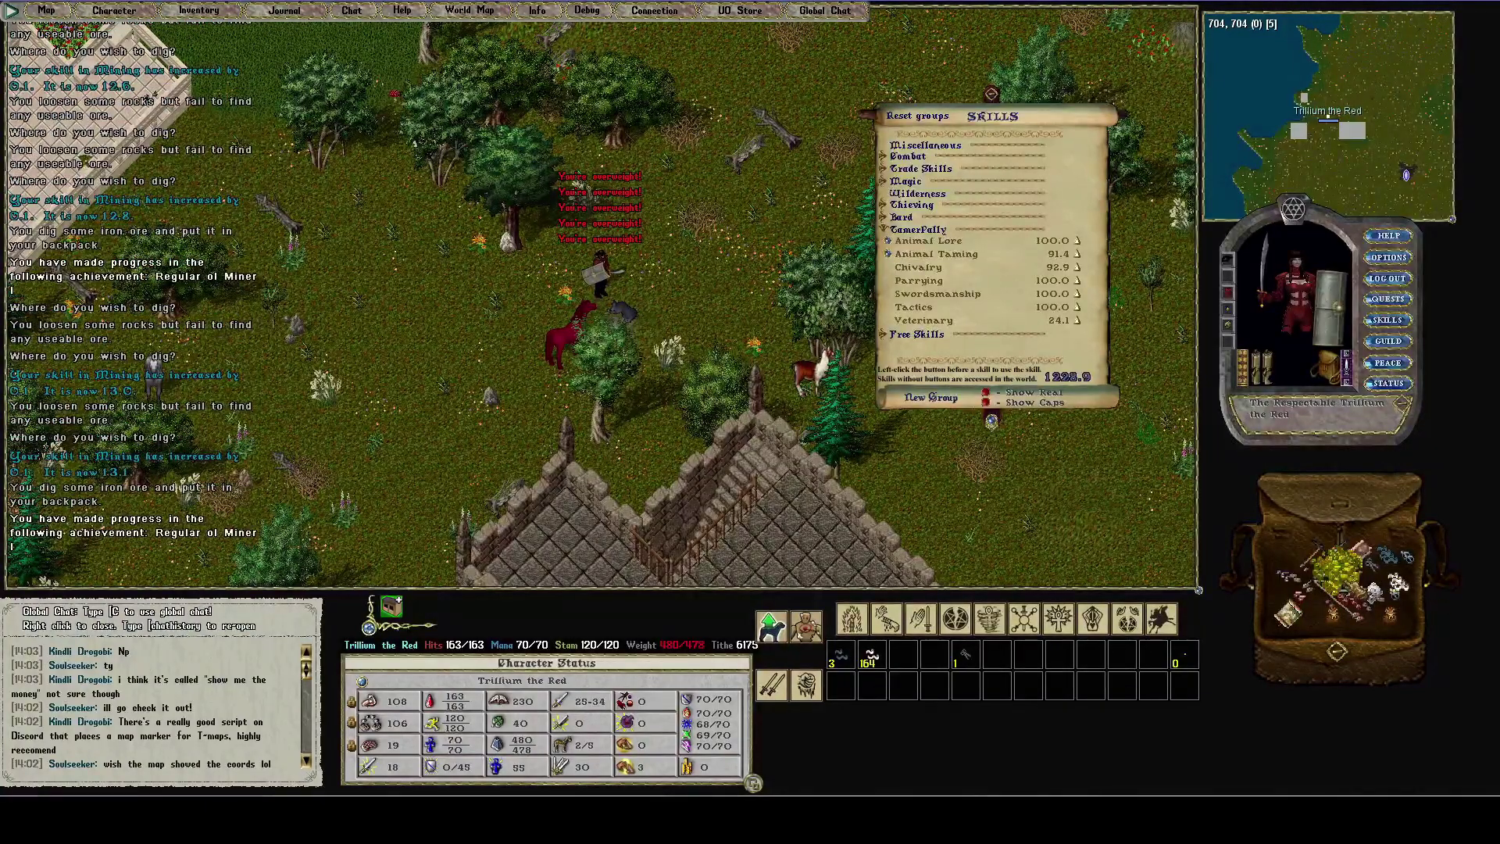
# Step: Drop the mined iron ore from the backpack onto the ground and run skill_Mining.py again
pyautogui.moveTo(1345, 582); pyautogui.dragTo(1033, 536)
pyautogui.click(1075, 545)
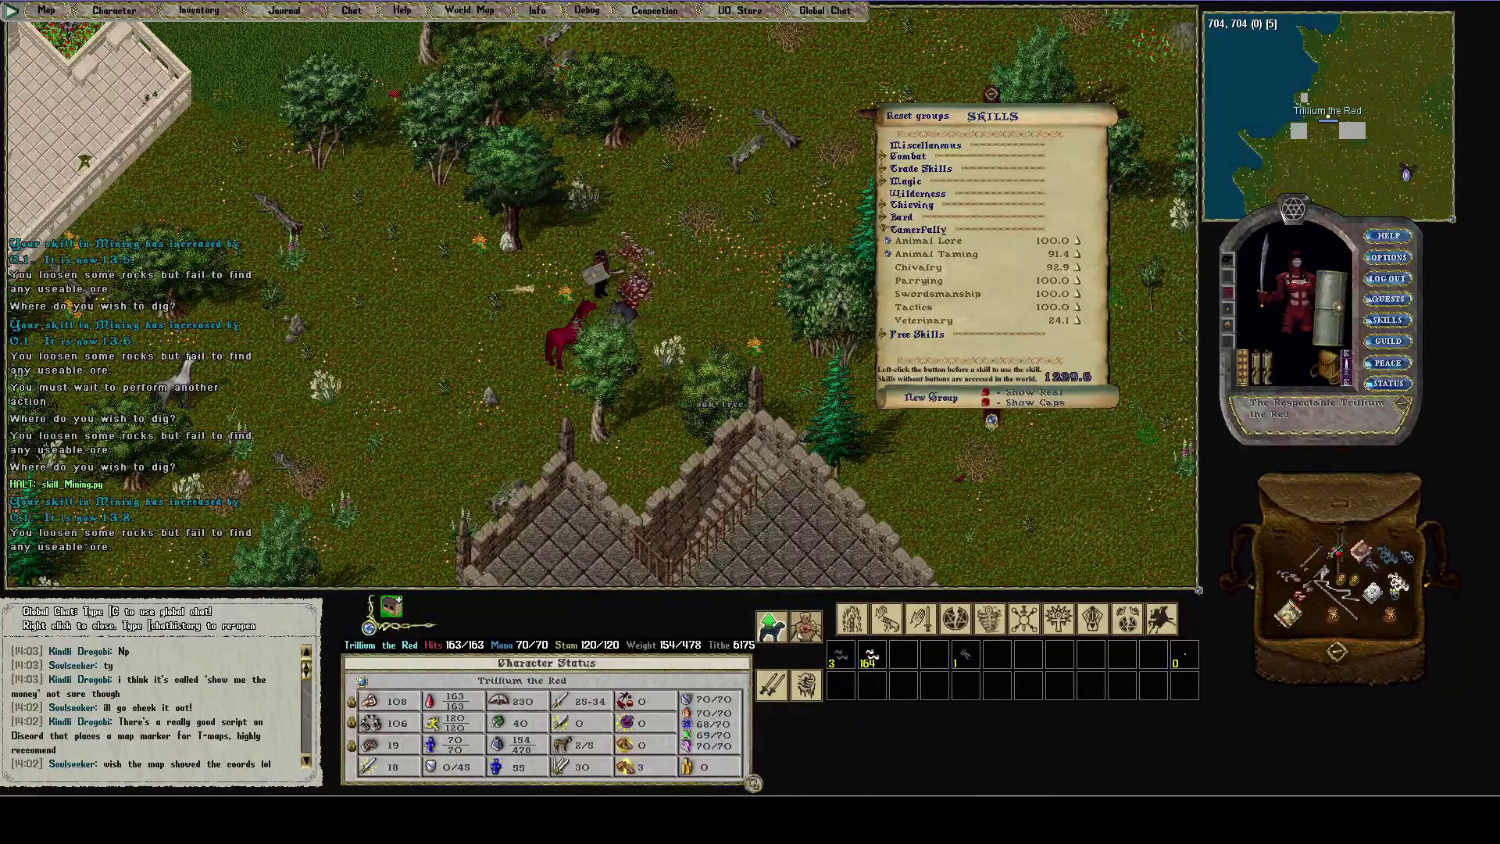
pyautogui.press('F1')
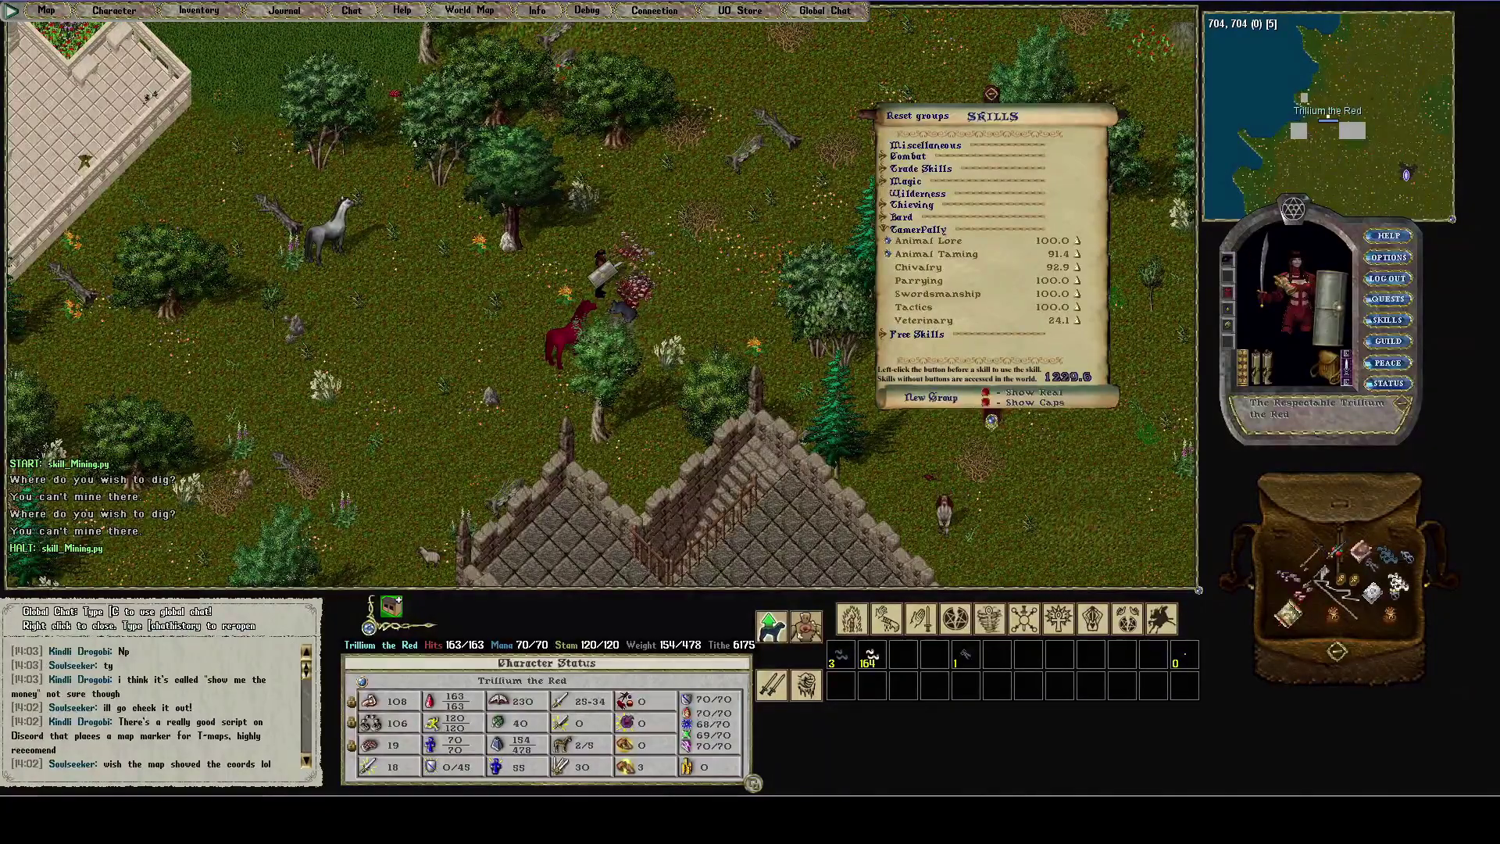
# Step: Stop mining, remount the red horse and ride it back to the ore pile
pyautogui.rightClick(515, 408)
pyautogui.press('End')
pyautogui.press('End')
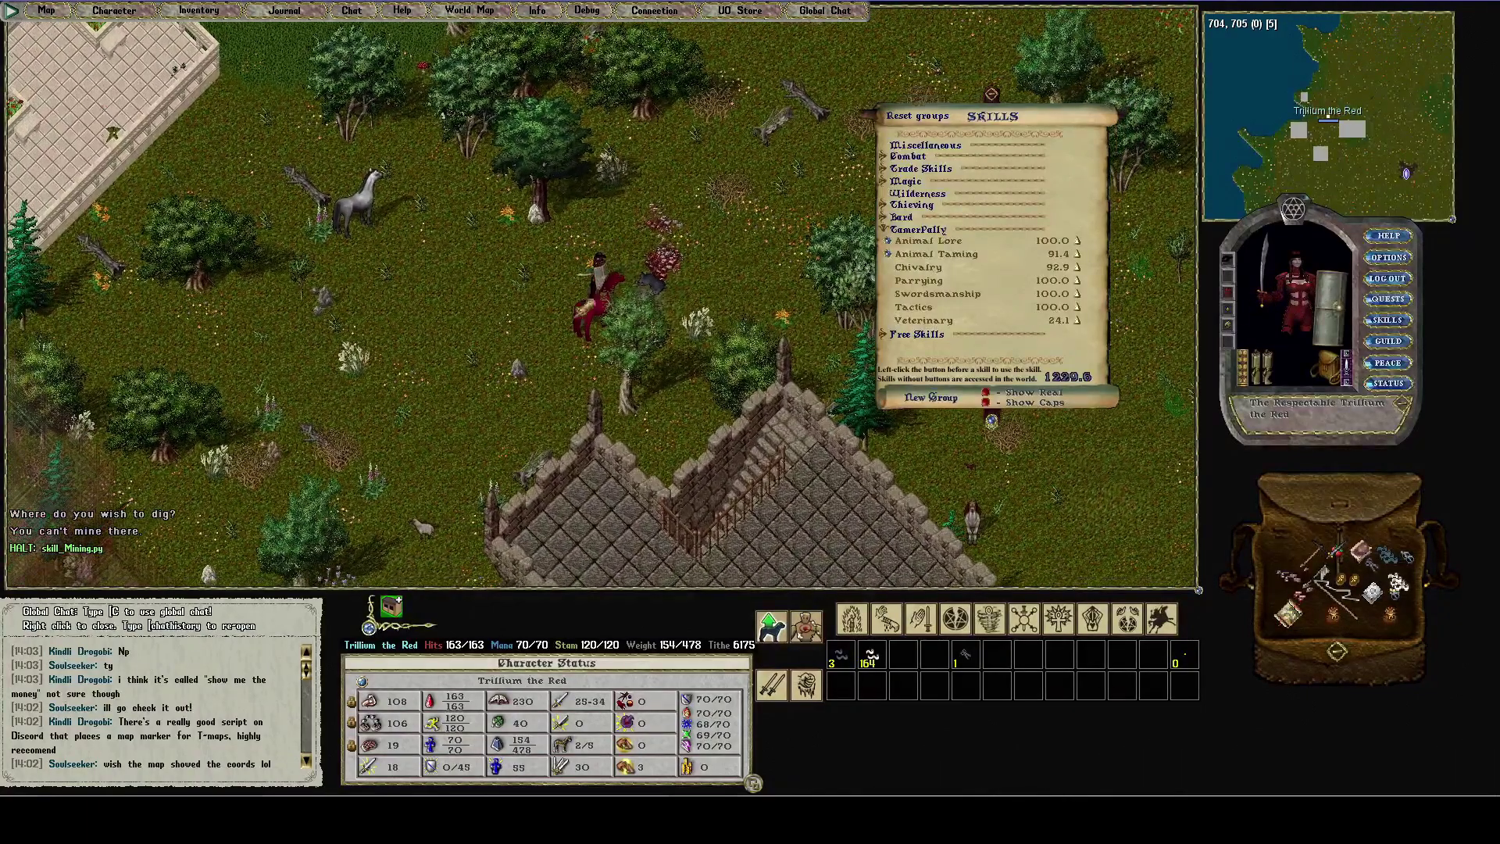
pyautogui.rightClick(648, 244)
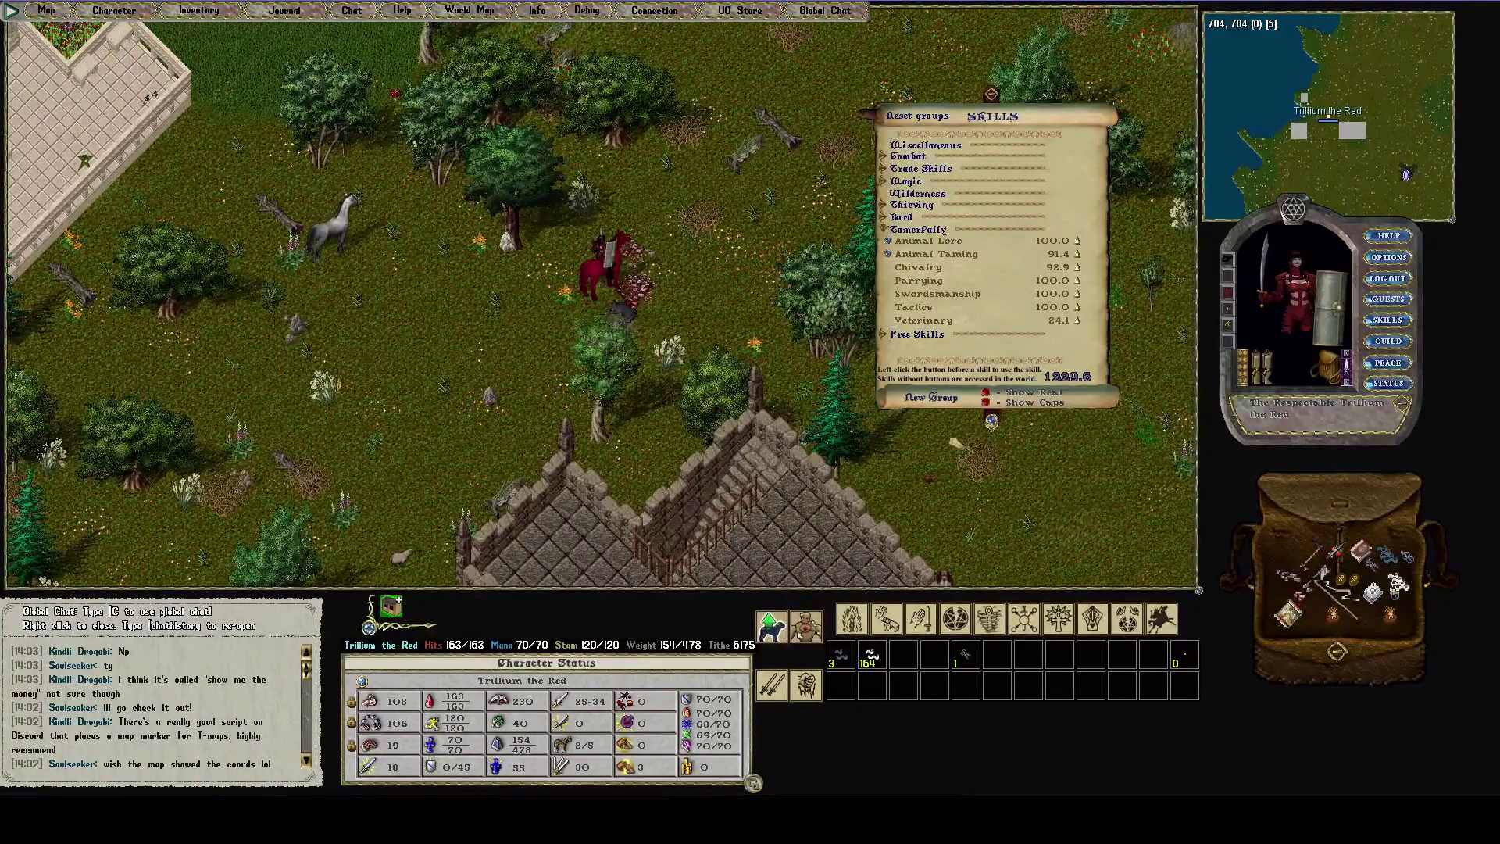
pyautogui.moveTo(1321, 572)
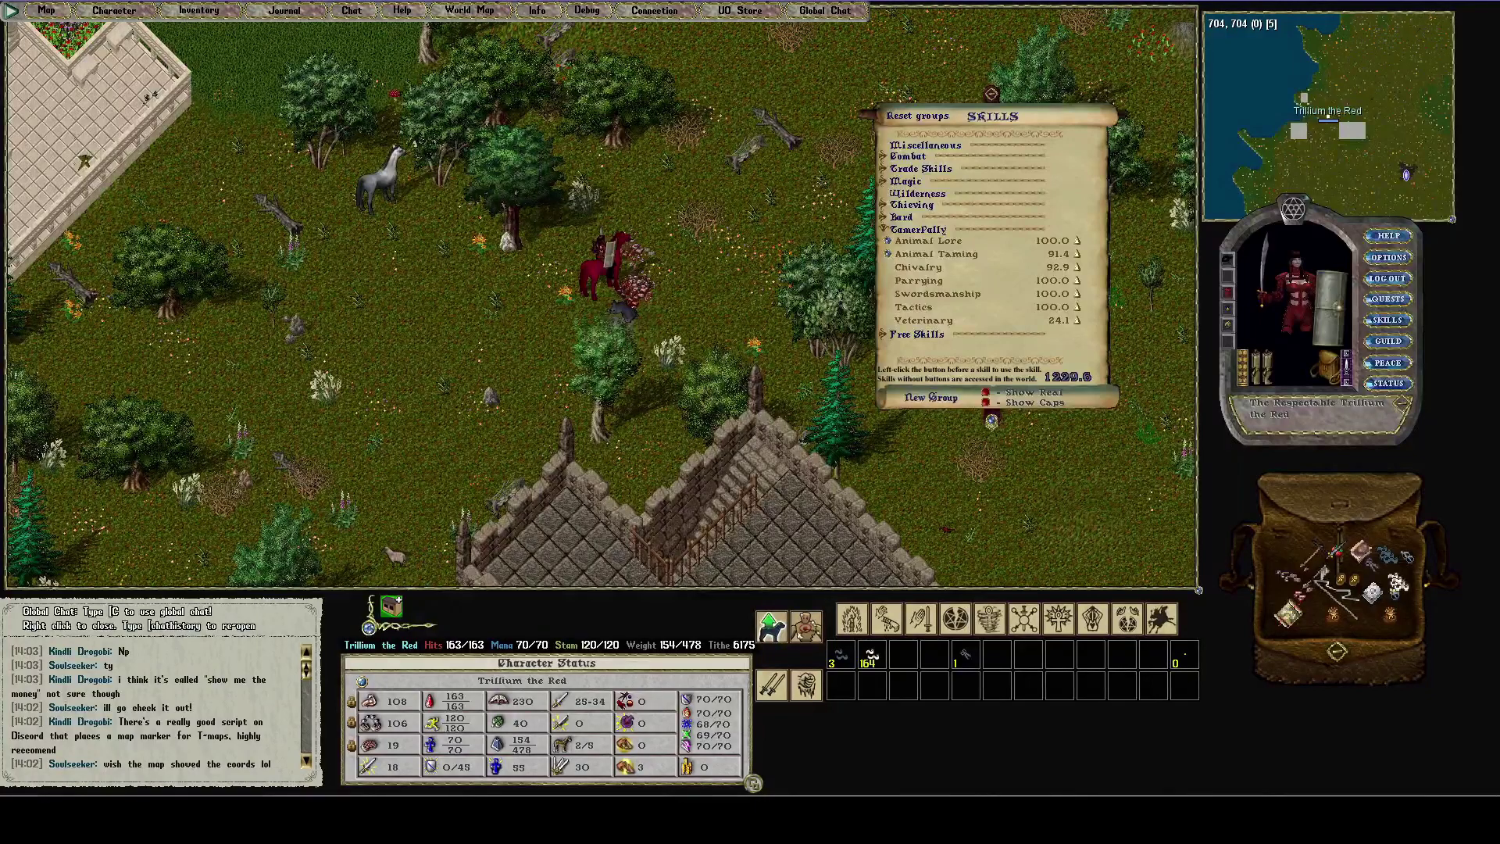
# Step: Switch to Enhanced Razor, browse the Scripts folder for another script to add, and return to the game
pyautogui.moveTo(1008, 820)
pyautogui.click(928, 751)
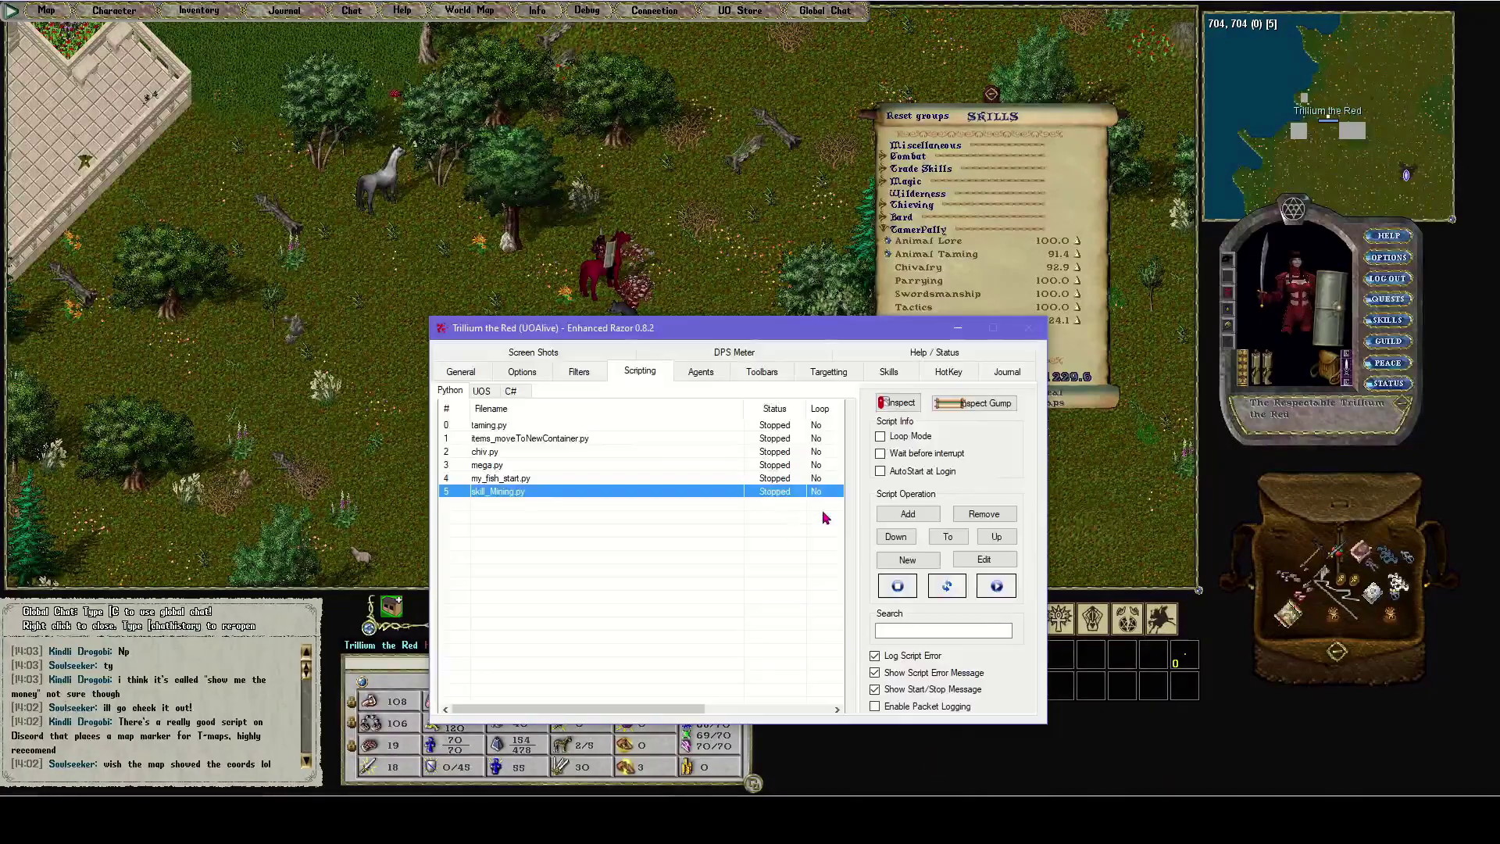
pyautogui.click(908, 514)
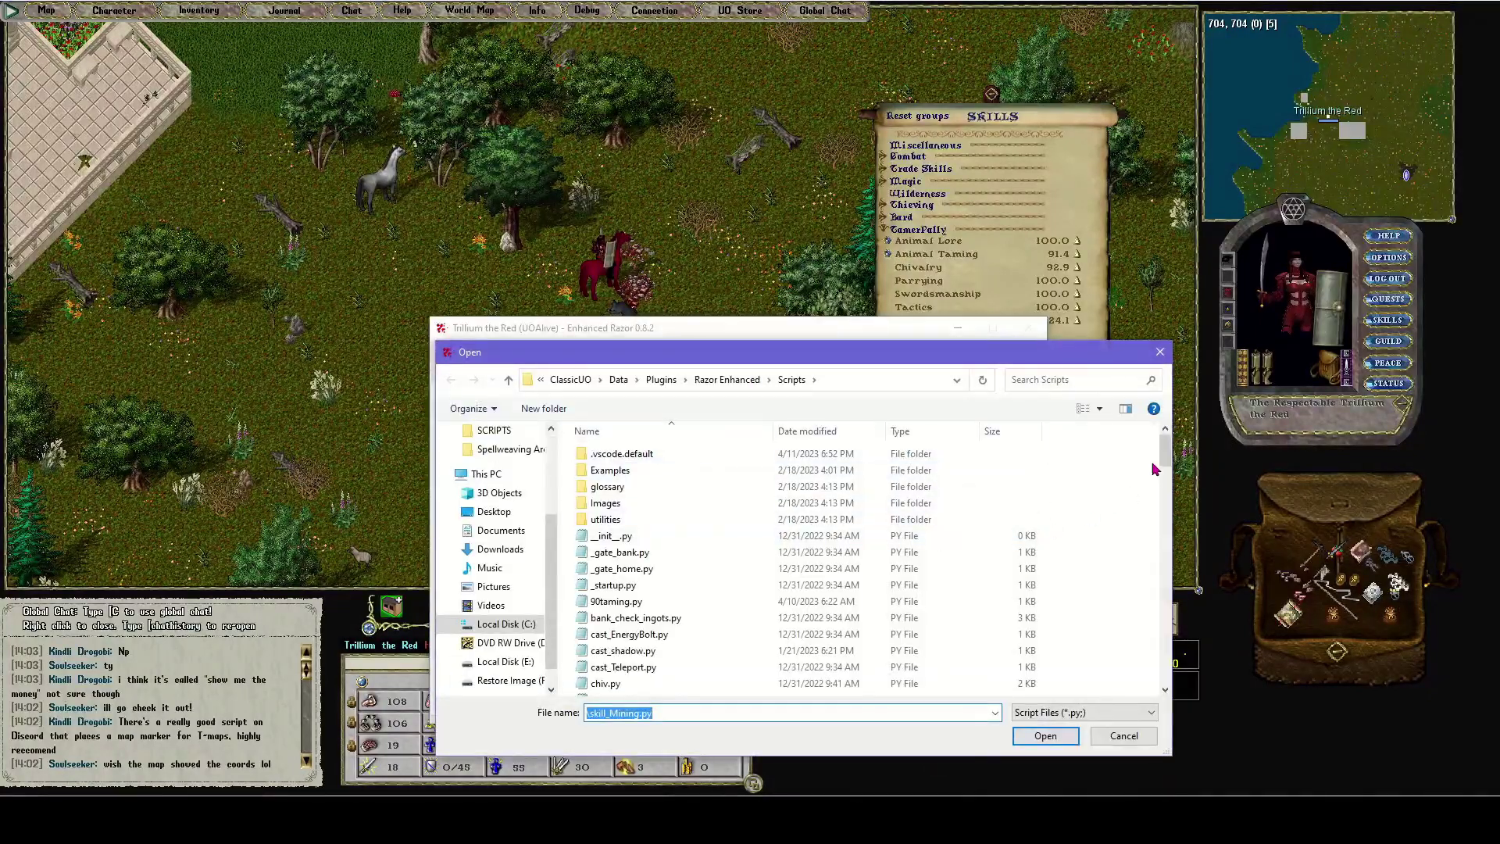
pyautogui.scroll(-8, 1155, 469)
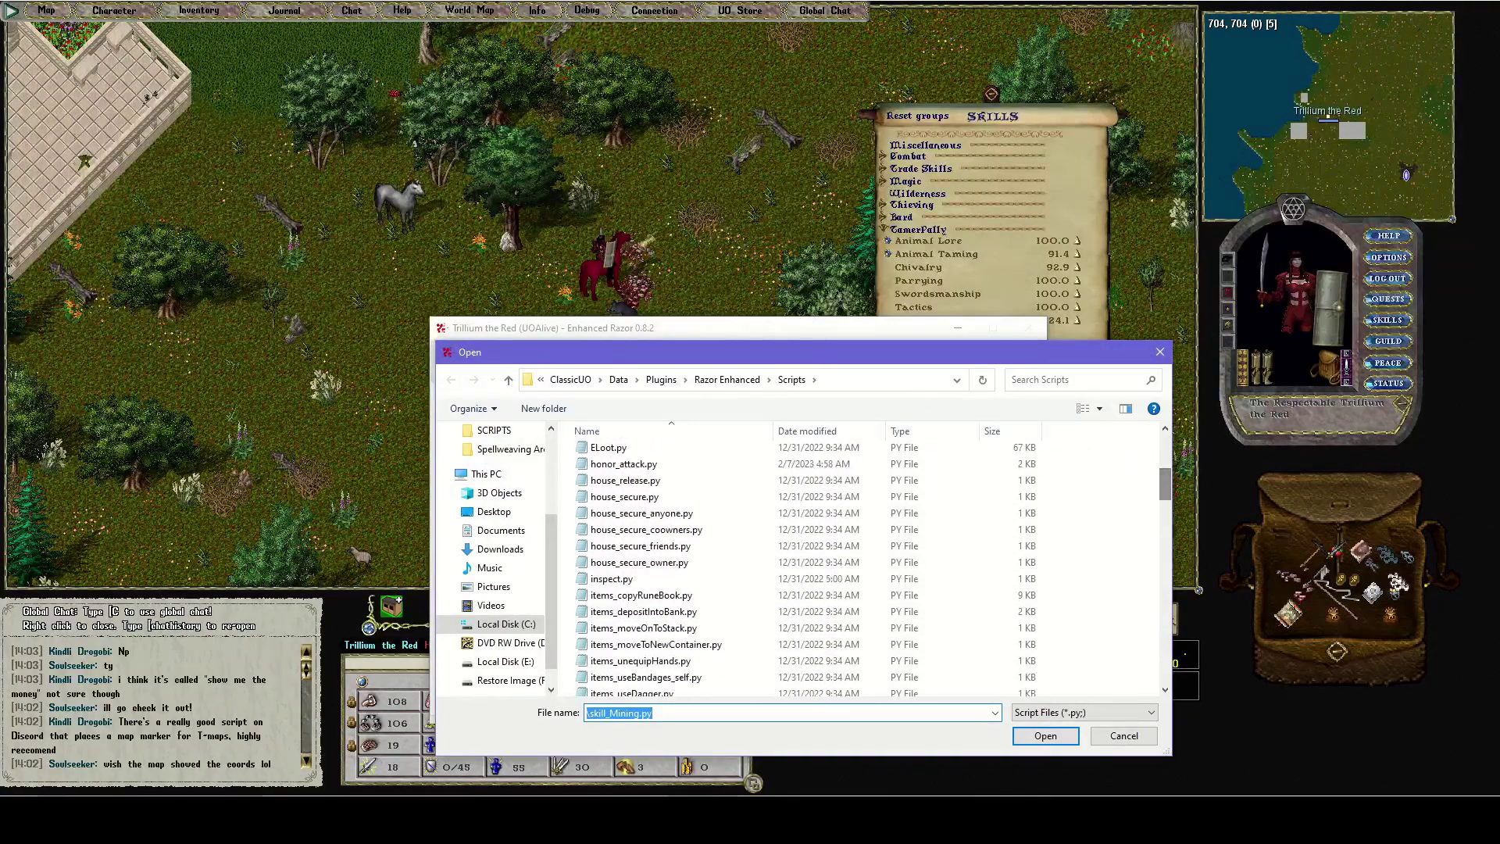
pyautogui.hotkey('alt', 'Tab')
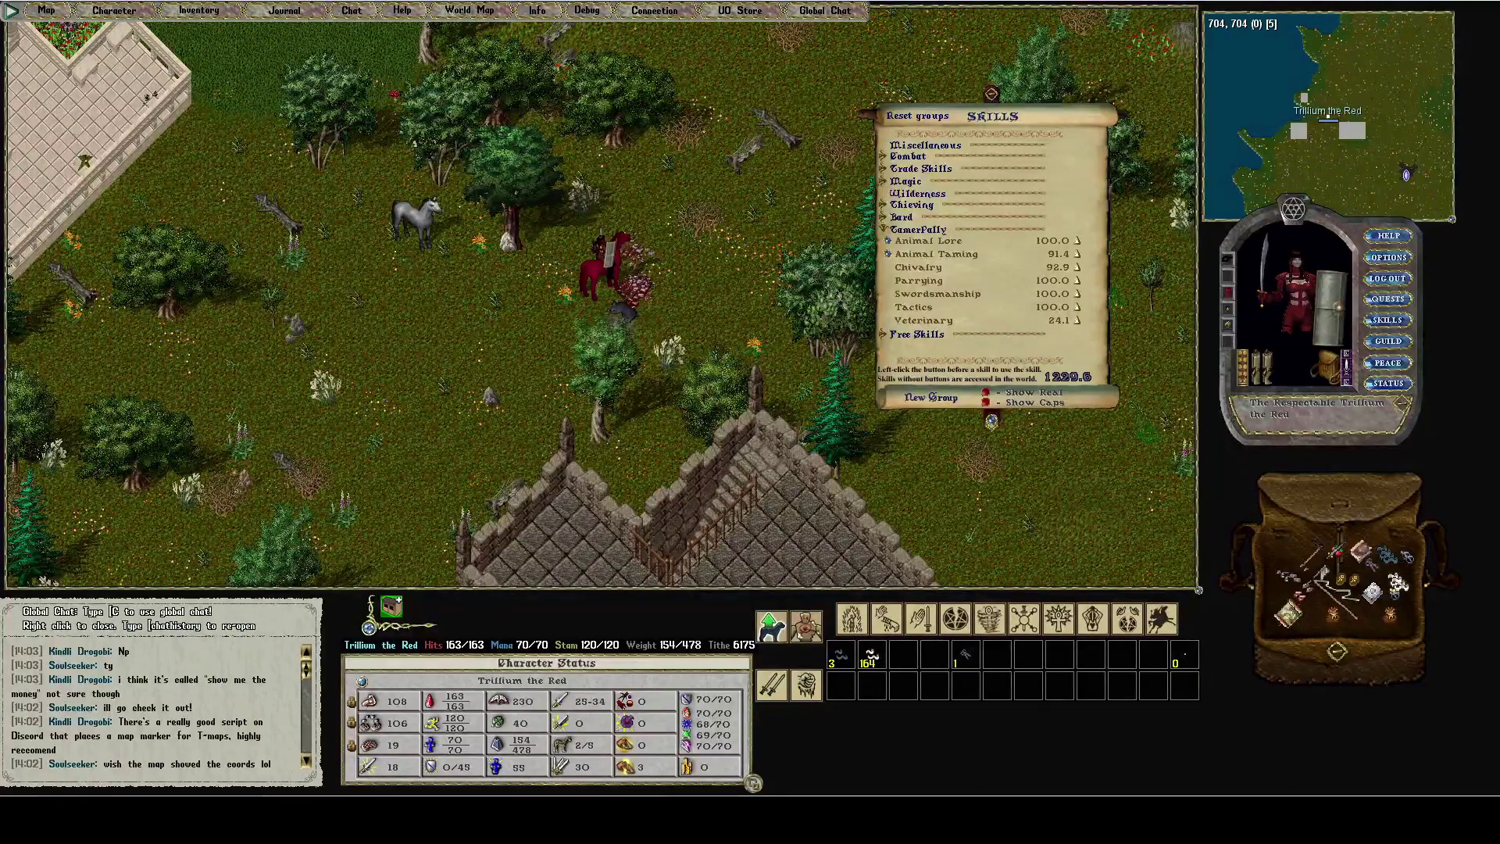
# Step: Switch to Discord and search the UOAlive macros-and-scripts forum for "lumberjac"
pyautogui.hotkey('alt', 'Tab')
pyautogui.click(1196, 128)
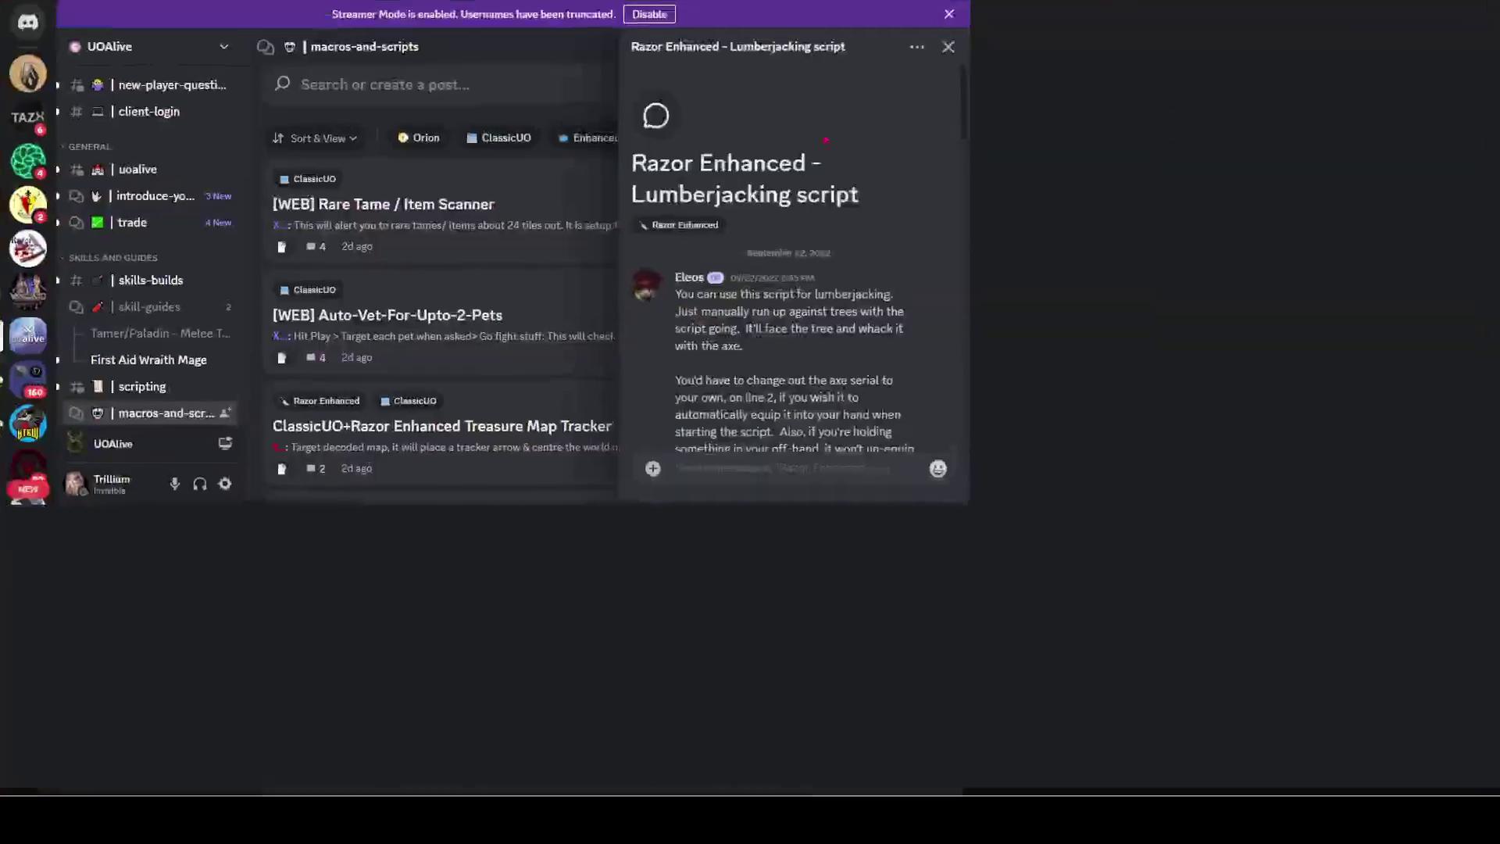
pyautogui.click(156, 422)
pyautogui.click(528, 84)
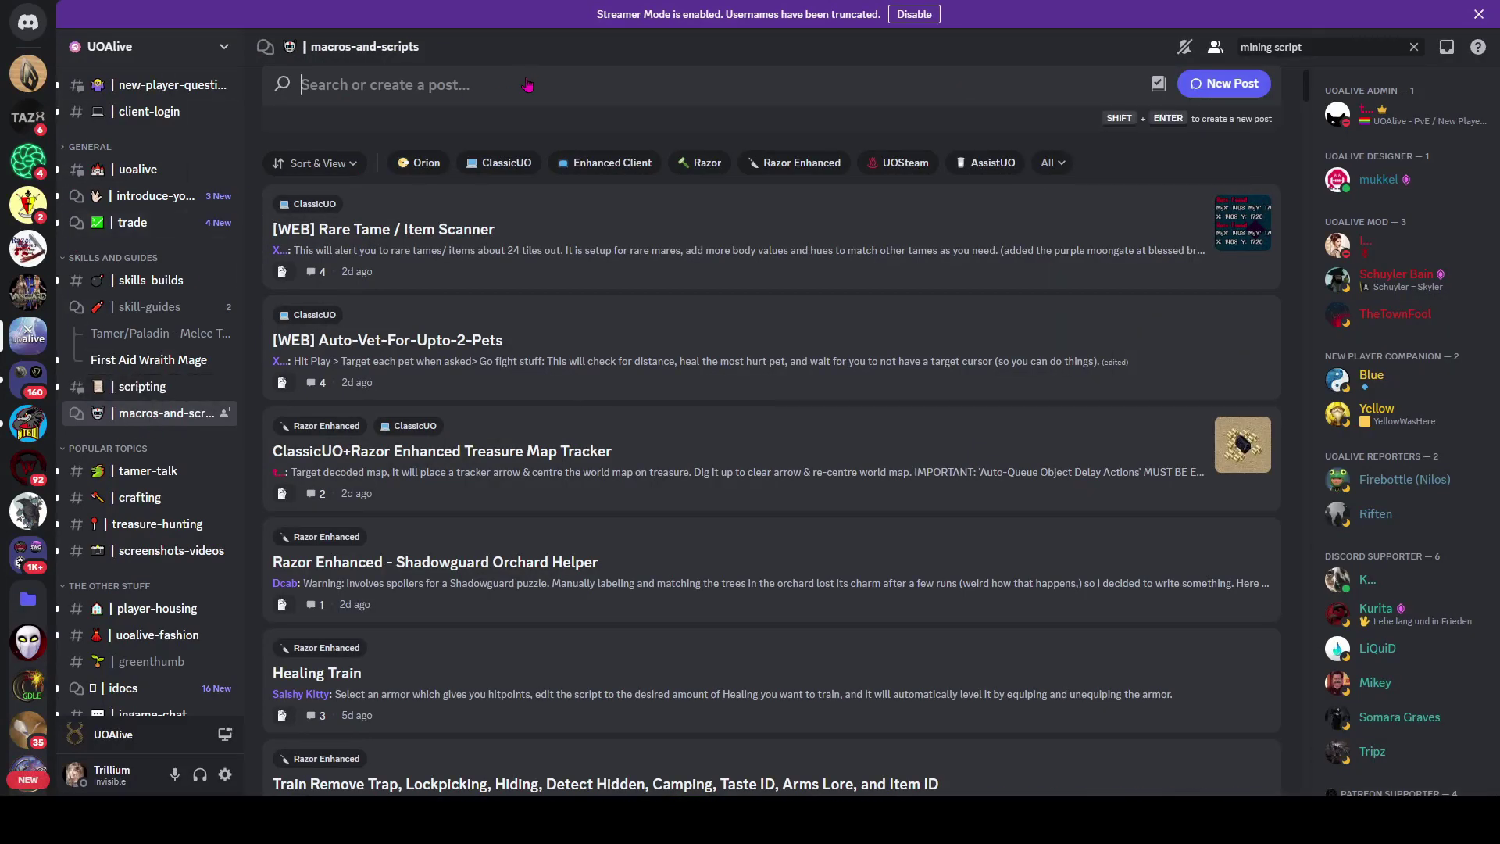
pyautogui.write('lumberjac')
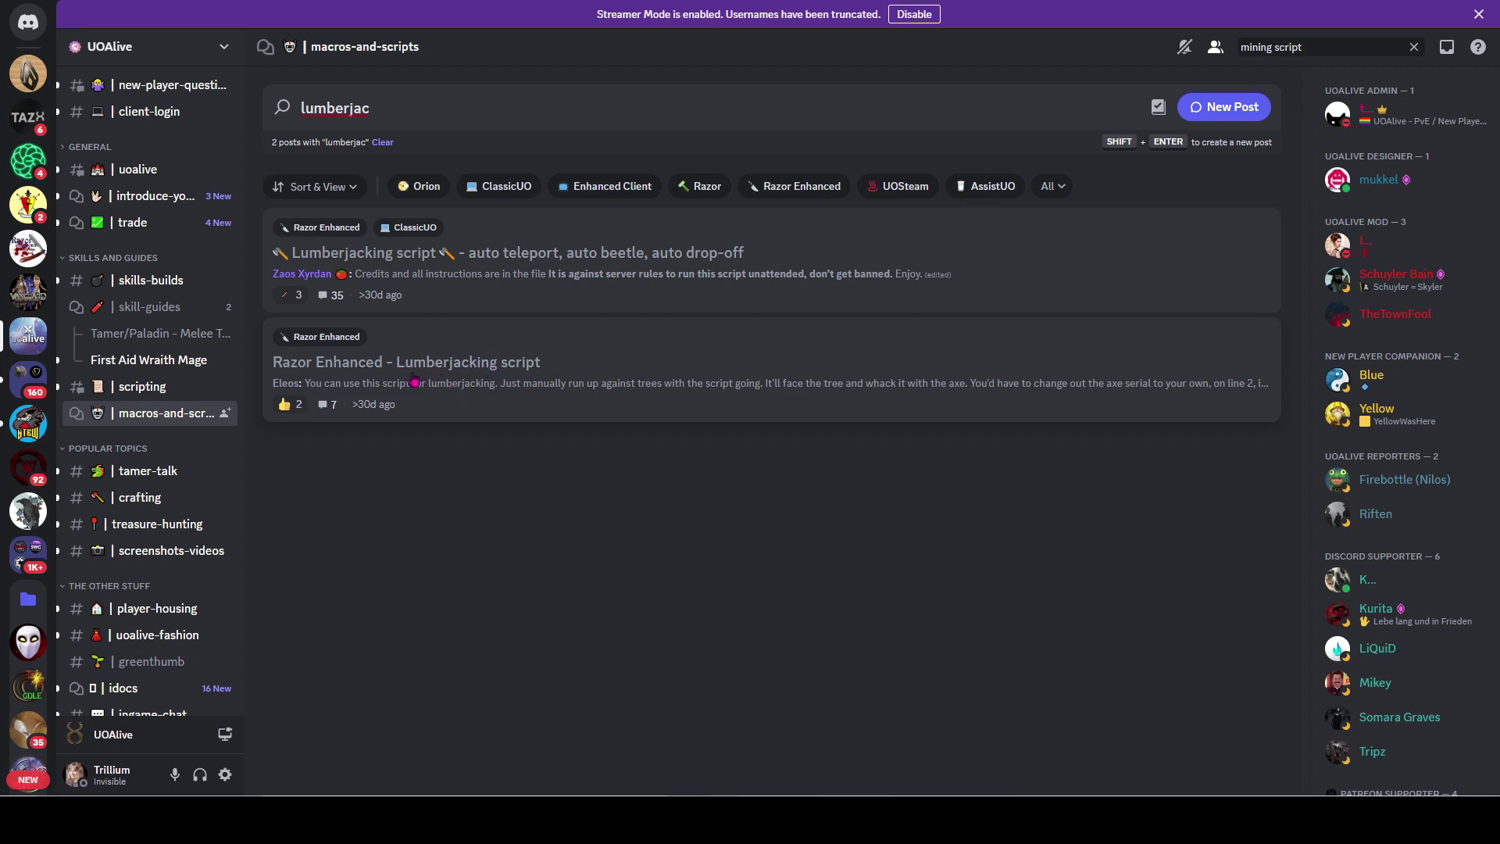
# Step: Open the "Razor Enhanced - Lumberjacking script" post and copy its entire code block, from WOOD_LOGS to the final break
pyautogui.click(481, 377)
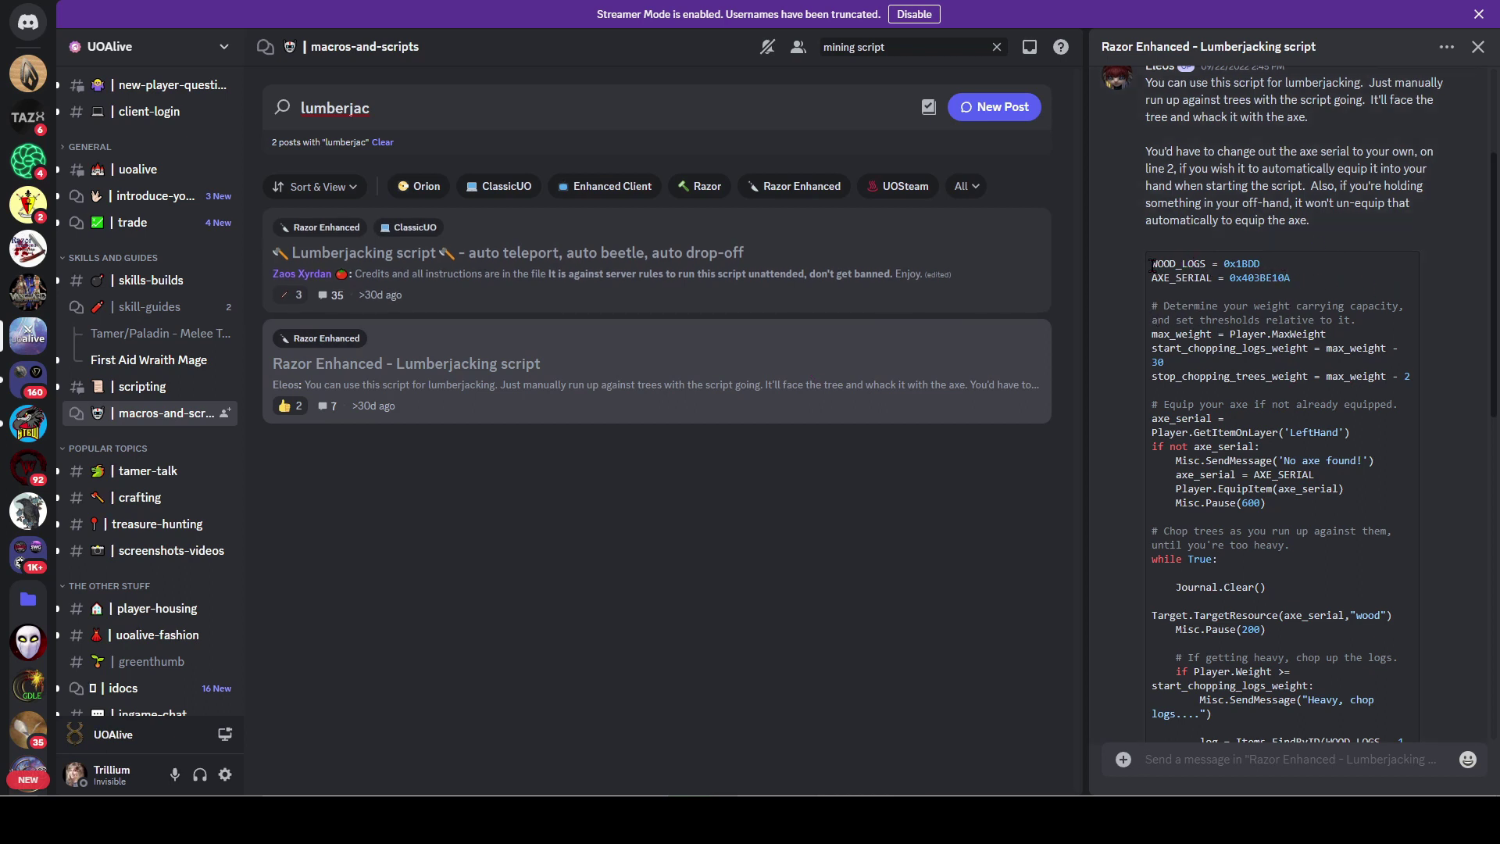
pyautogui.moveTo(1152, 264); pyautogui.dragTo(1363, 198)
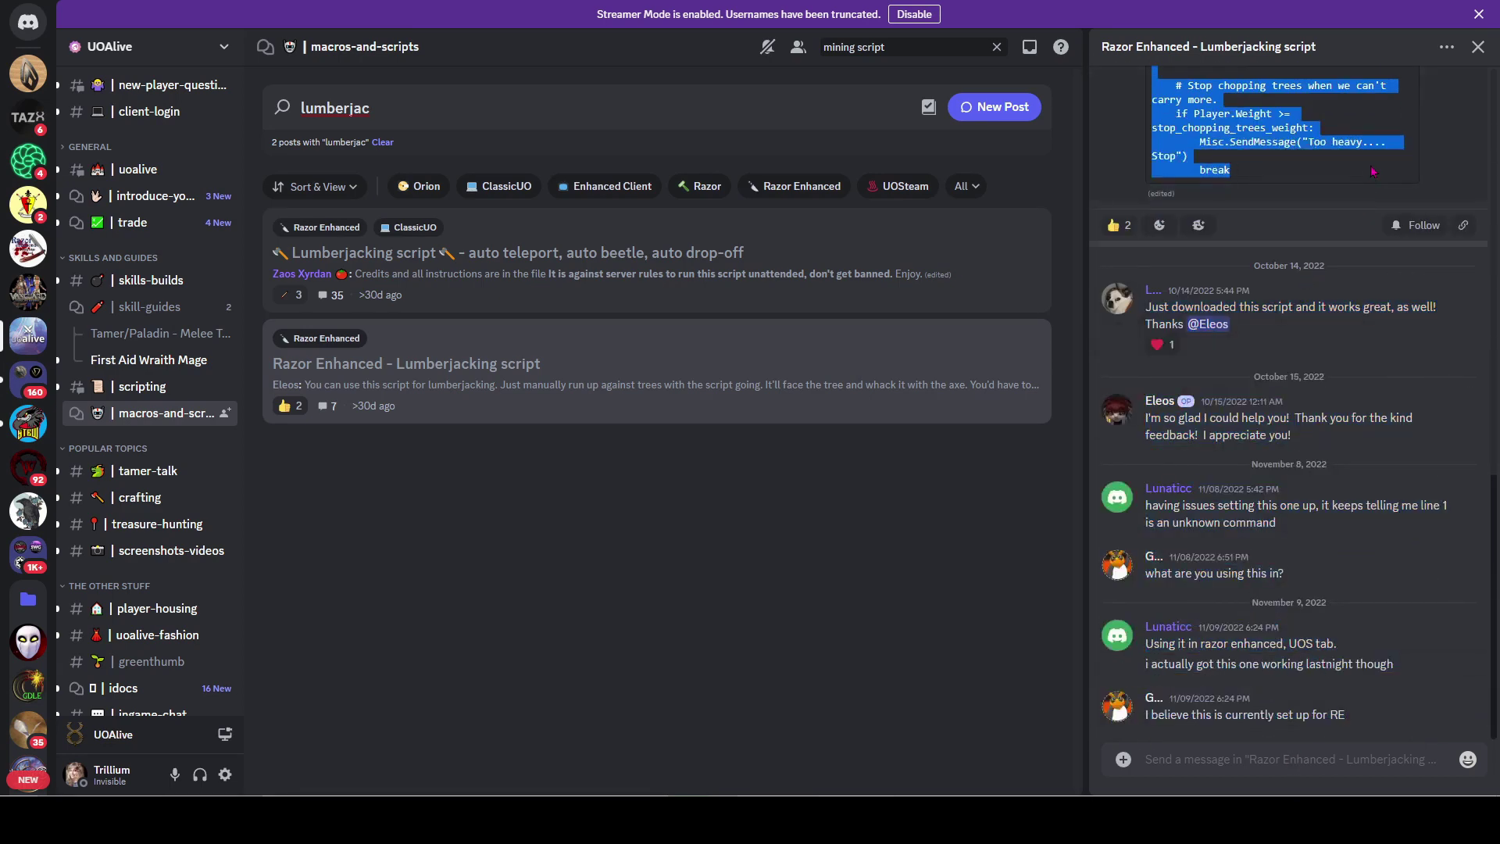
pyautogui.scroll(10, 1225, 168)
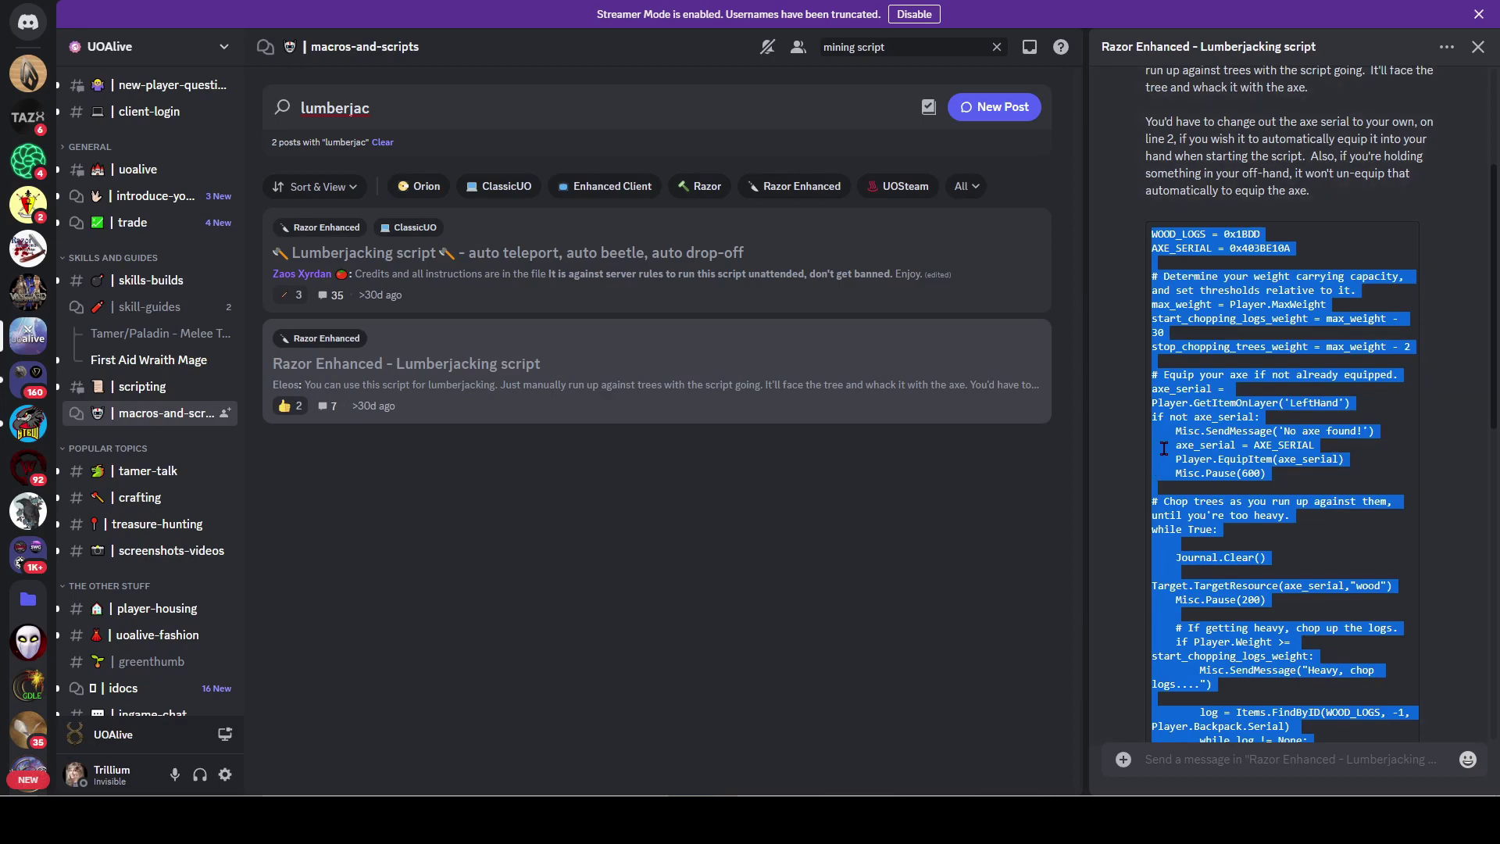
pyautogui.rightClick(1164, 448)
pyautogui.click(1191, 467)
# Step: Switch to Enhanced Razor, create a new Python script and paste the copied lumberjacking code into it
pyautogui.hotkey('alt', 'Tab')
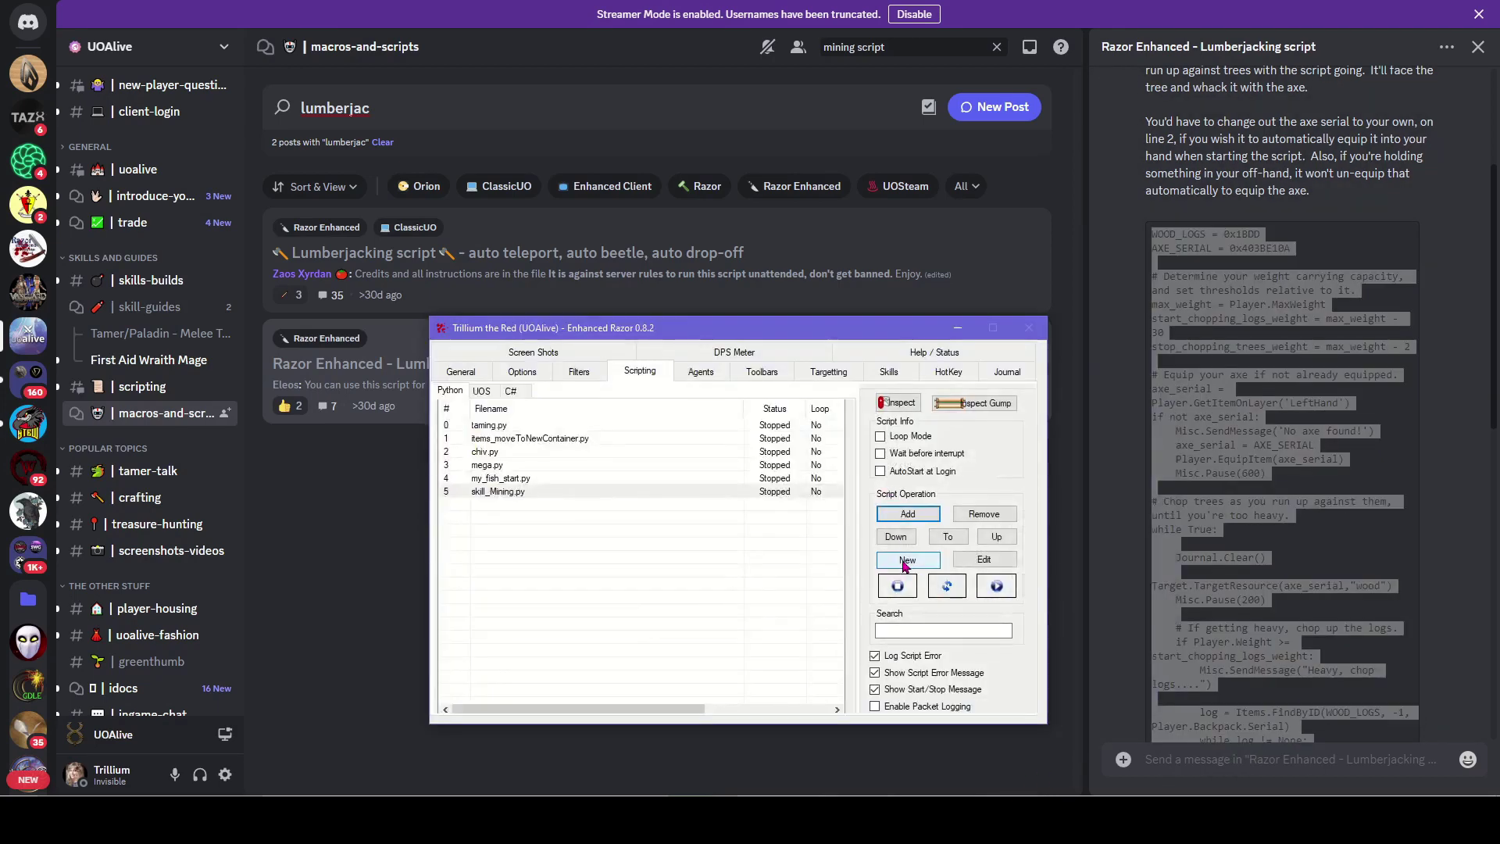
pyautogui.click(907, 559)
pyautogui.rightClick(262, 141)
pyautogui.click(296, 166)
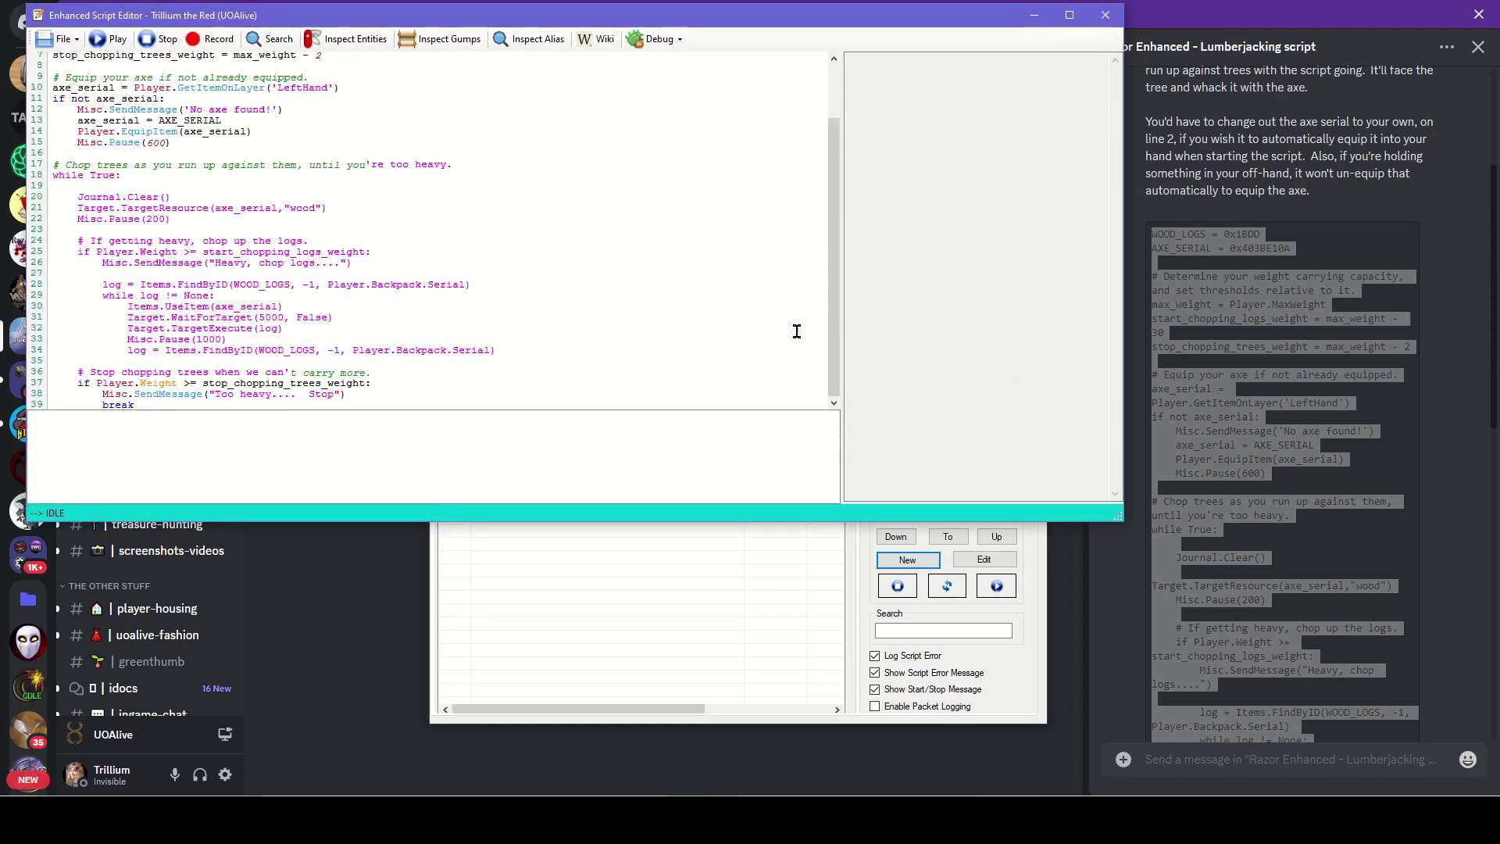
# Step: Check the pasted code against the complete lumberjacking code in the Discord post and return to the script editor
pyautogui.moveTo(833, 331); pyautogui.dragTo(853, 207)
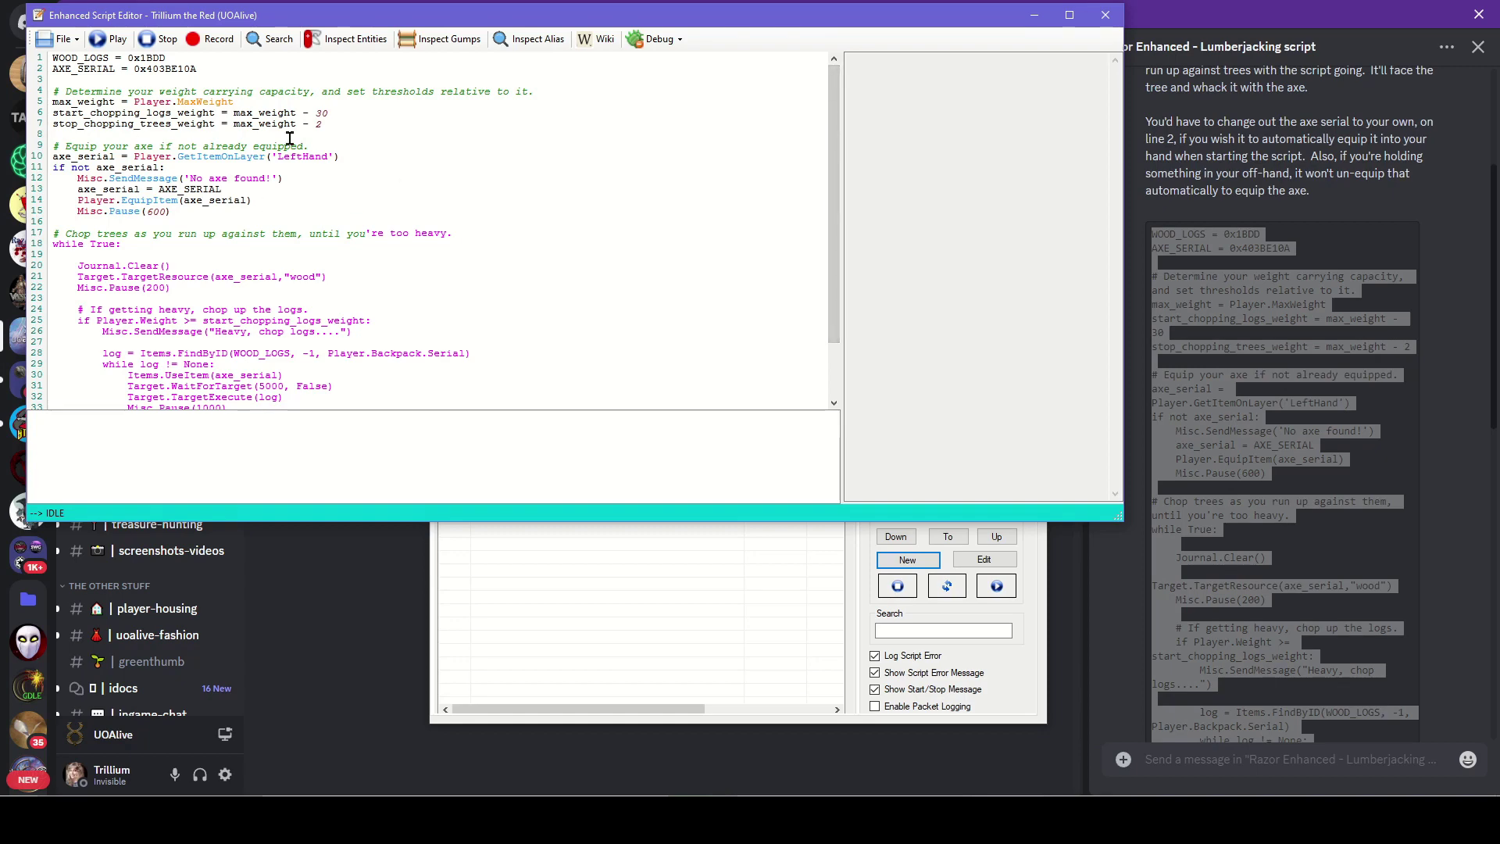
pyautogui.moveTo(835, 151); pyautogui.dragTo(833, 186)
pyautogui.click(1353, 487)
pyautogui.scroll(-6, 1353, 487)
pyautogui.scroll(9, 1263, 473)
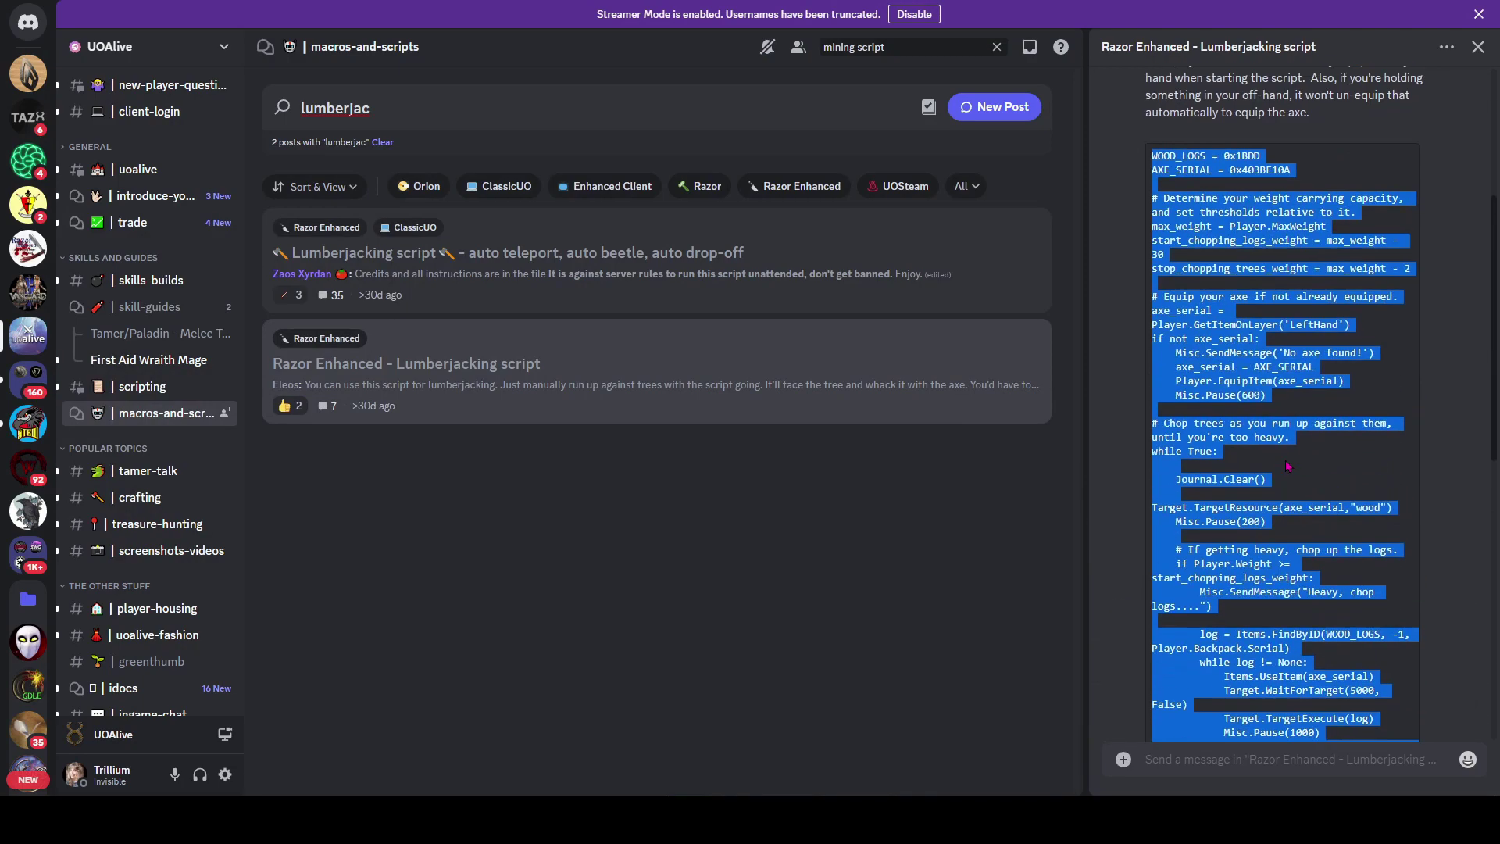
pyautogui.scroll(-6, 1242, 461)
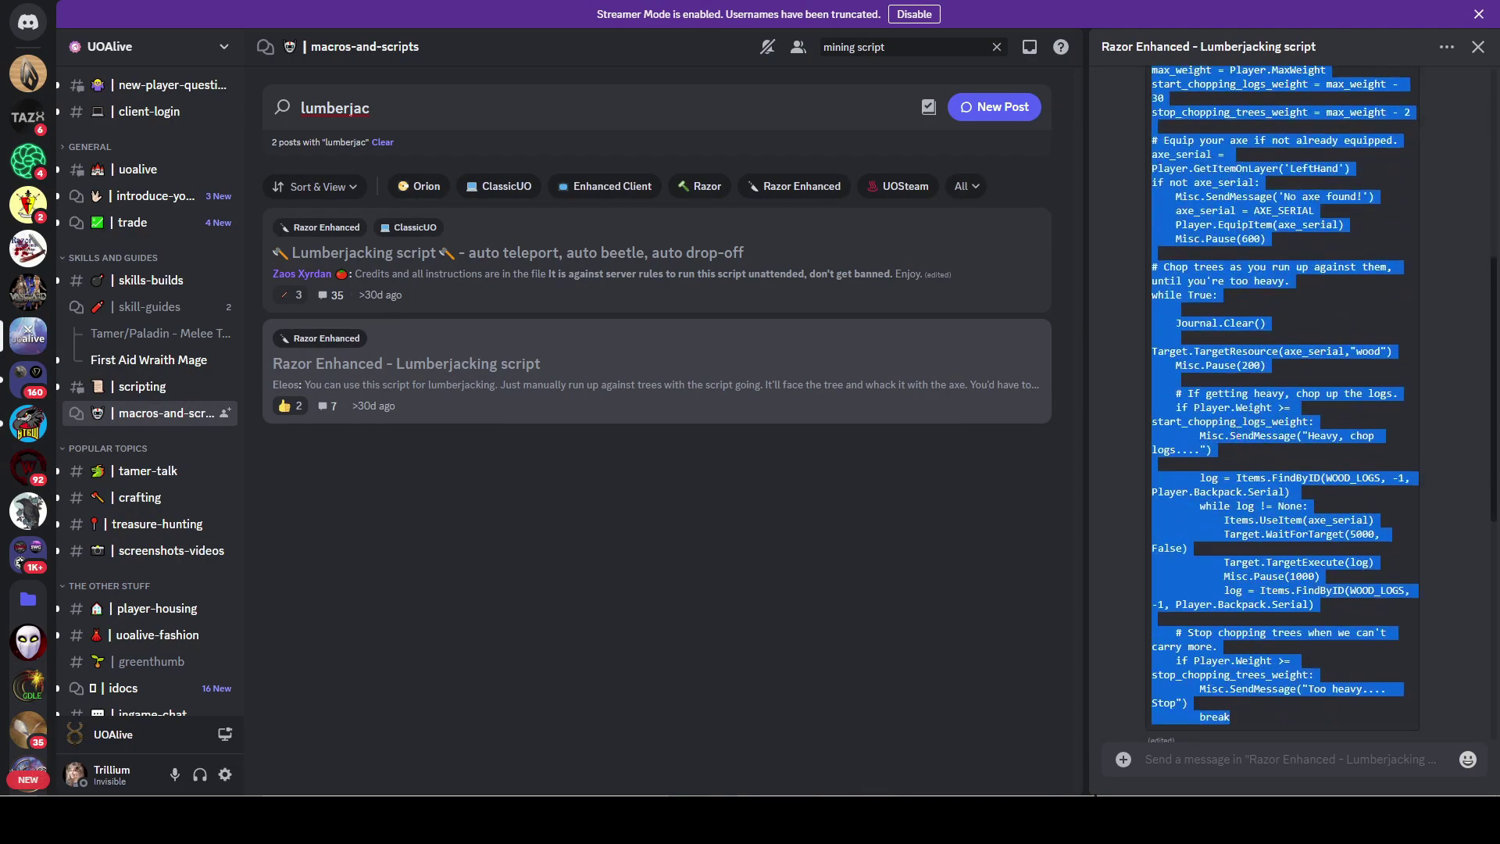
pyautogui.moveTo(1007, 819)
pyautogui.click(978, 772)
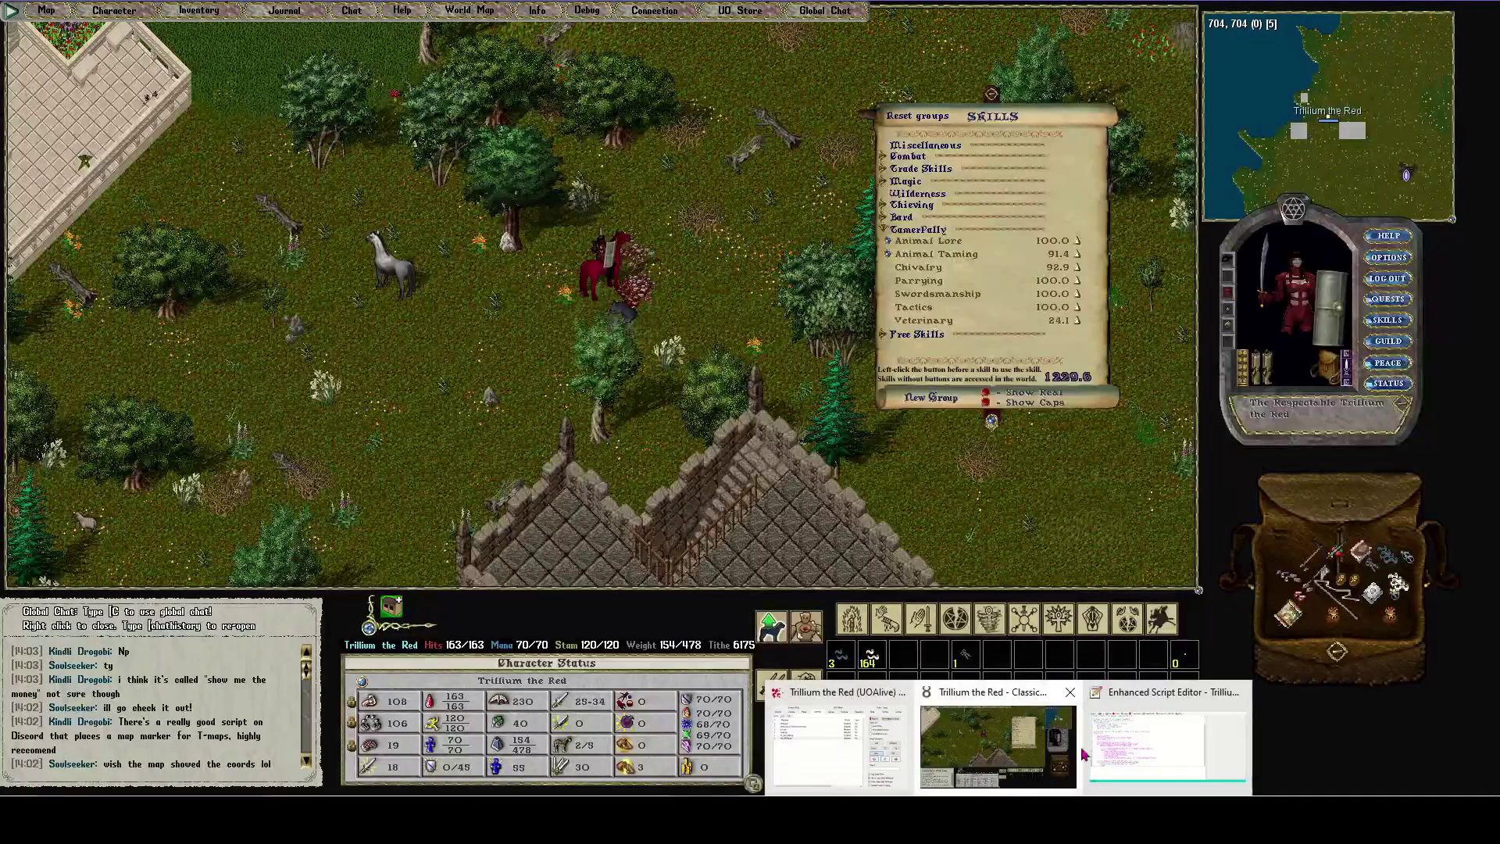
pyautogui.click(1168, 749)
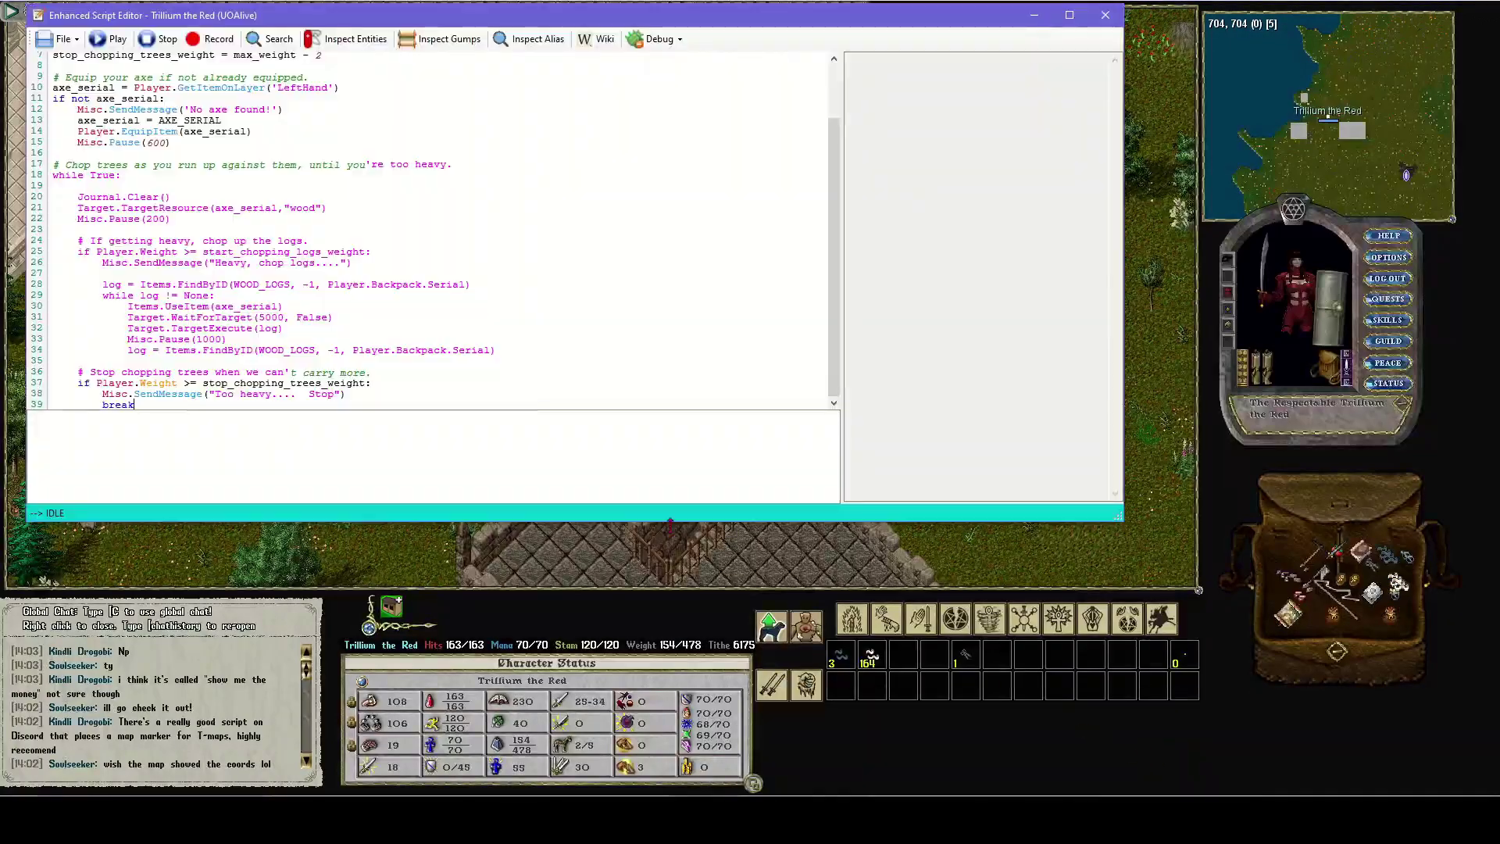
# Step: Start saving the new script under a name, cancel, and close the script editor without keeping it
pyautogui.click(61, 39)
pyautogui.click(109, 135)
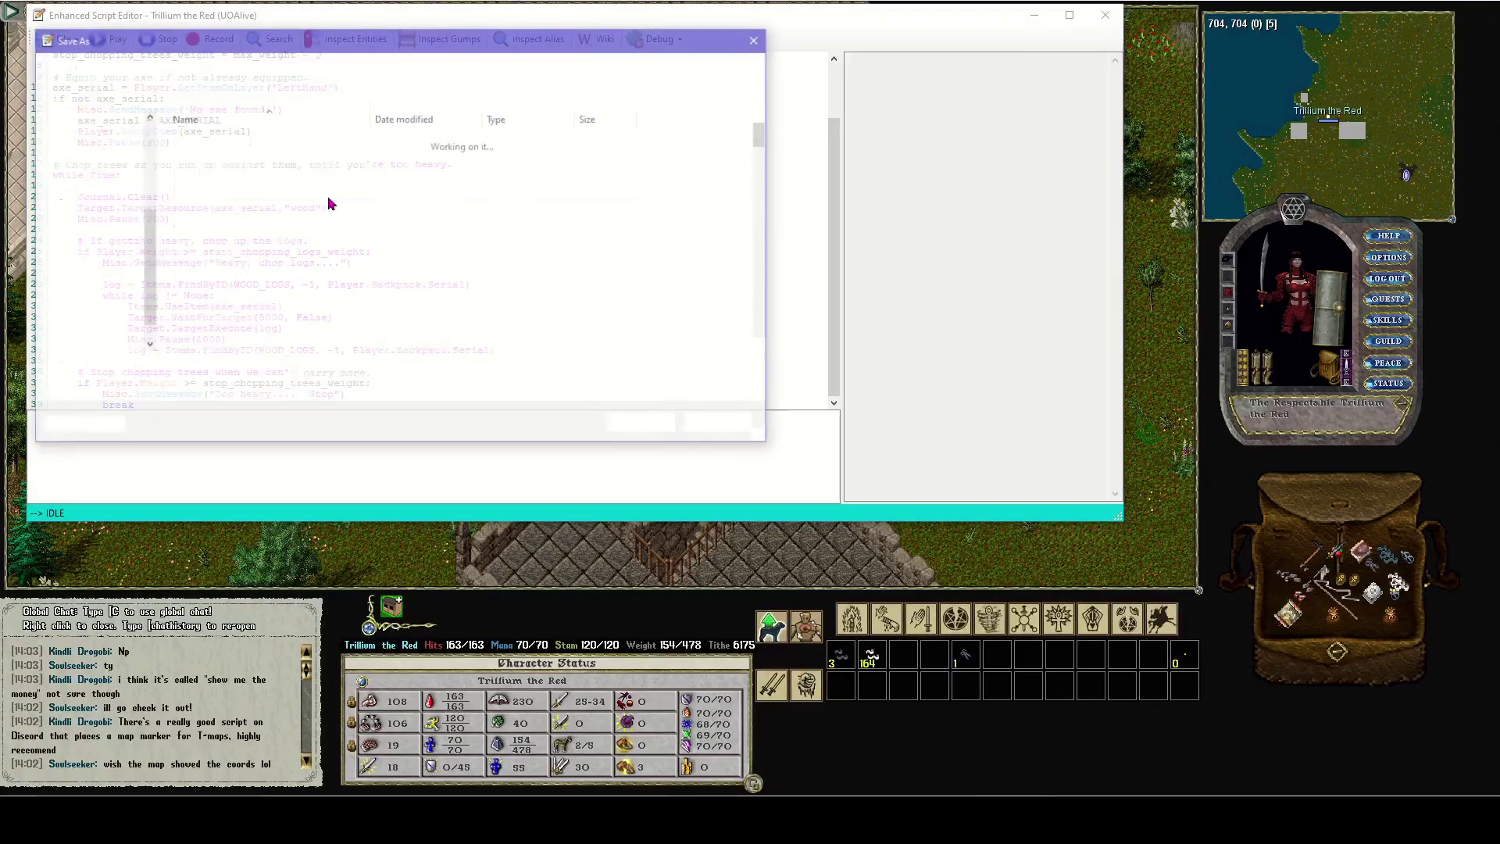
pyautogui.click(720, 425)
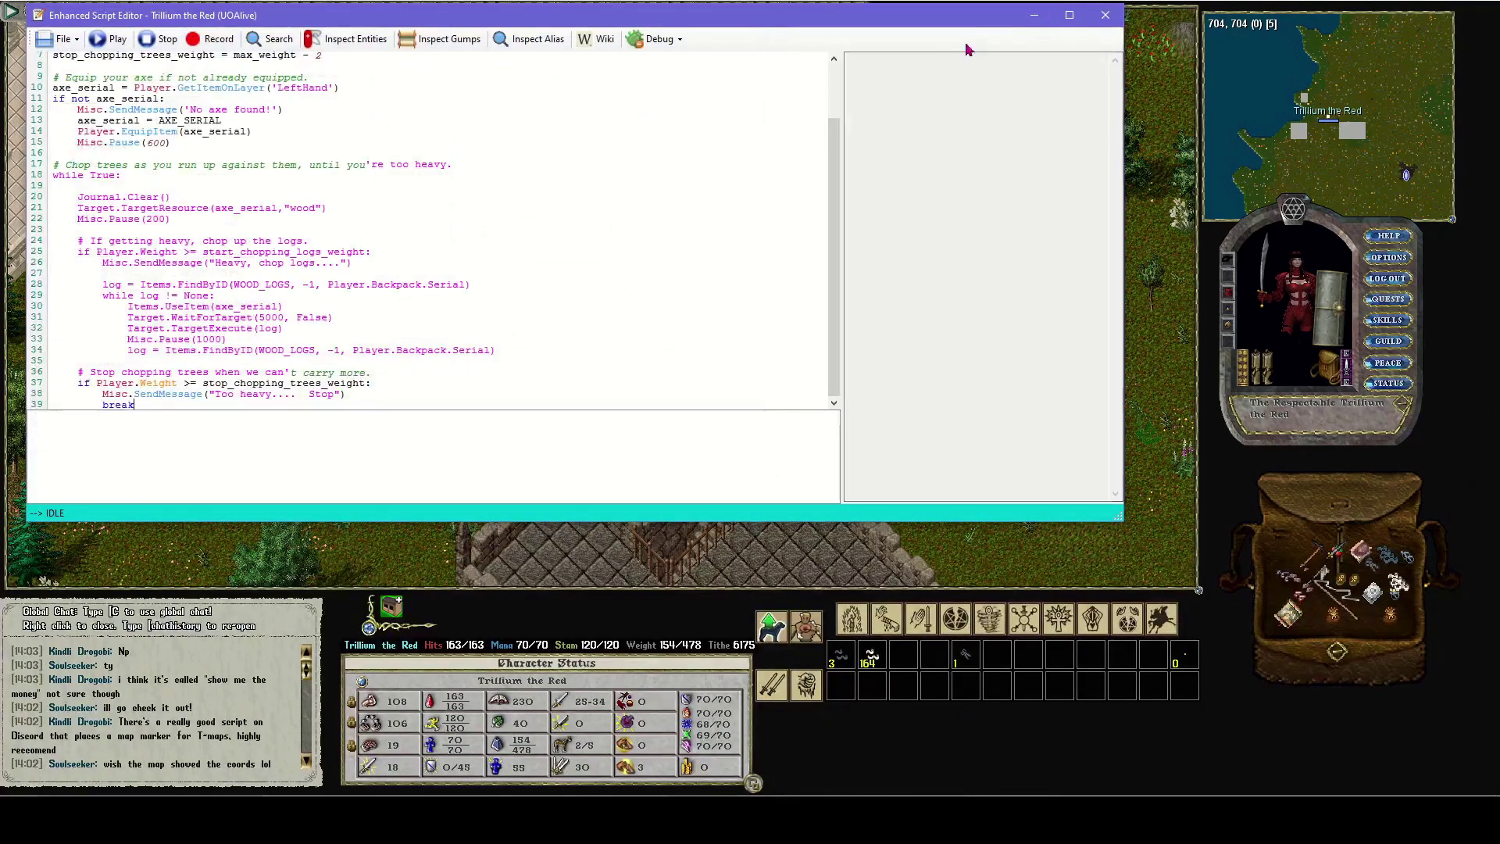
pyautogui.click(1105, 15)
pyautogui.click(760, 453)
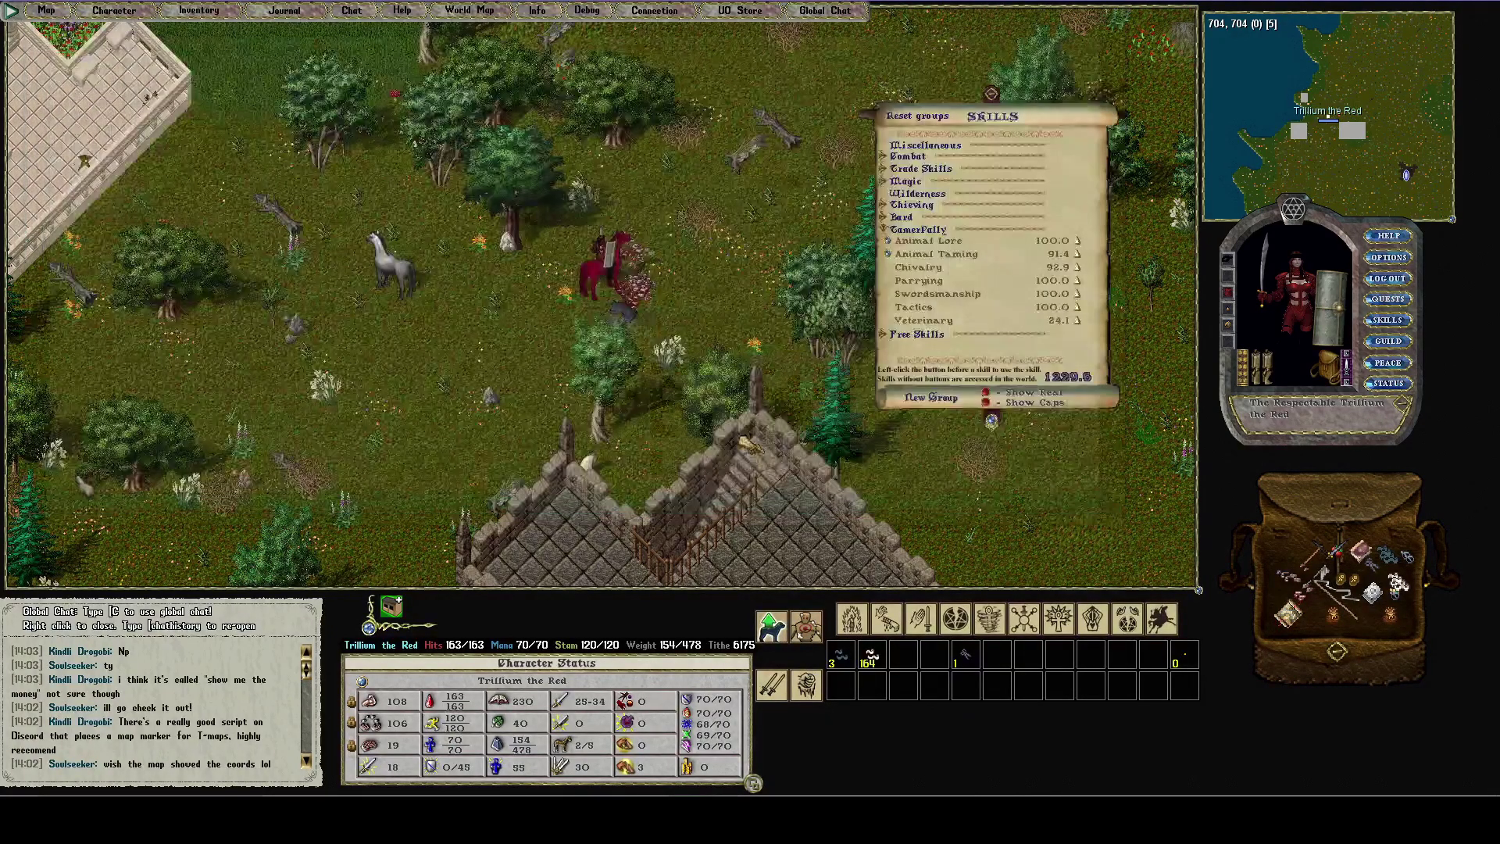
# Step: Return to Enhanced Razor and add the existing lumberjacking.py from the Scripts folder to the Python script list
pyautogui.moveTo(1007, 820)
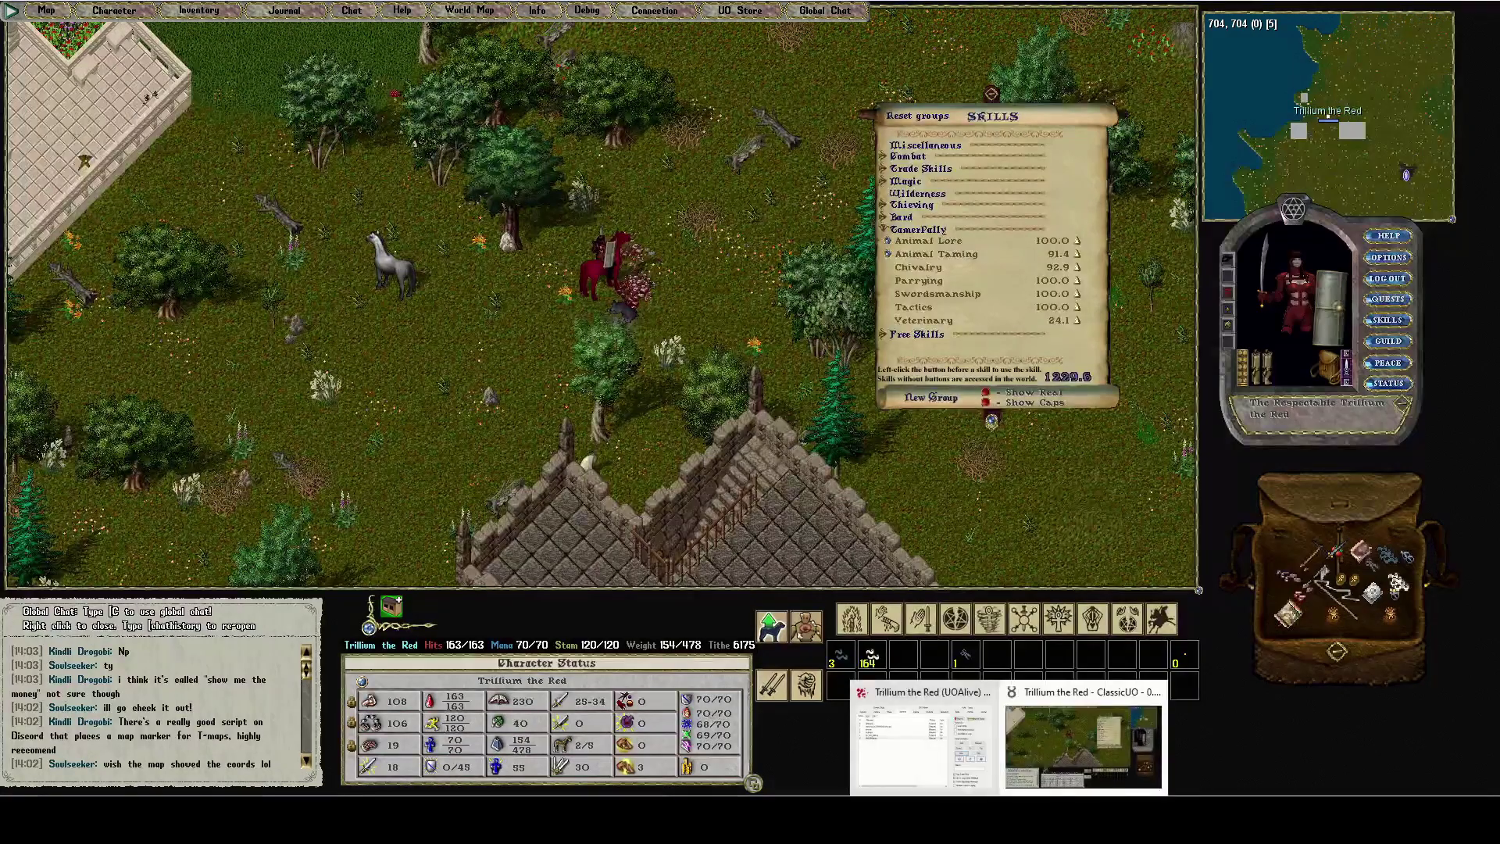
pyautogui.click(914, 746)
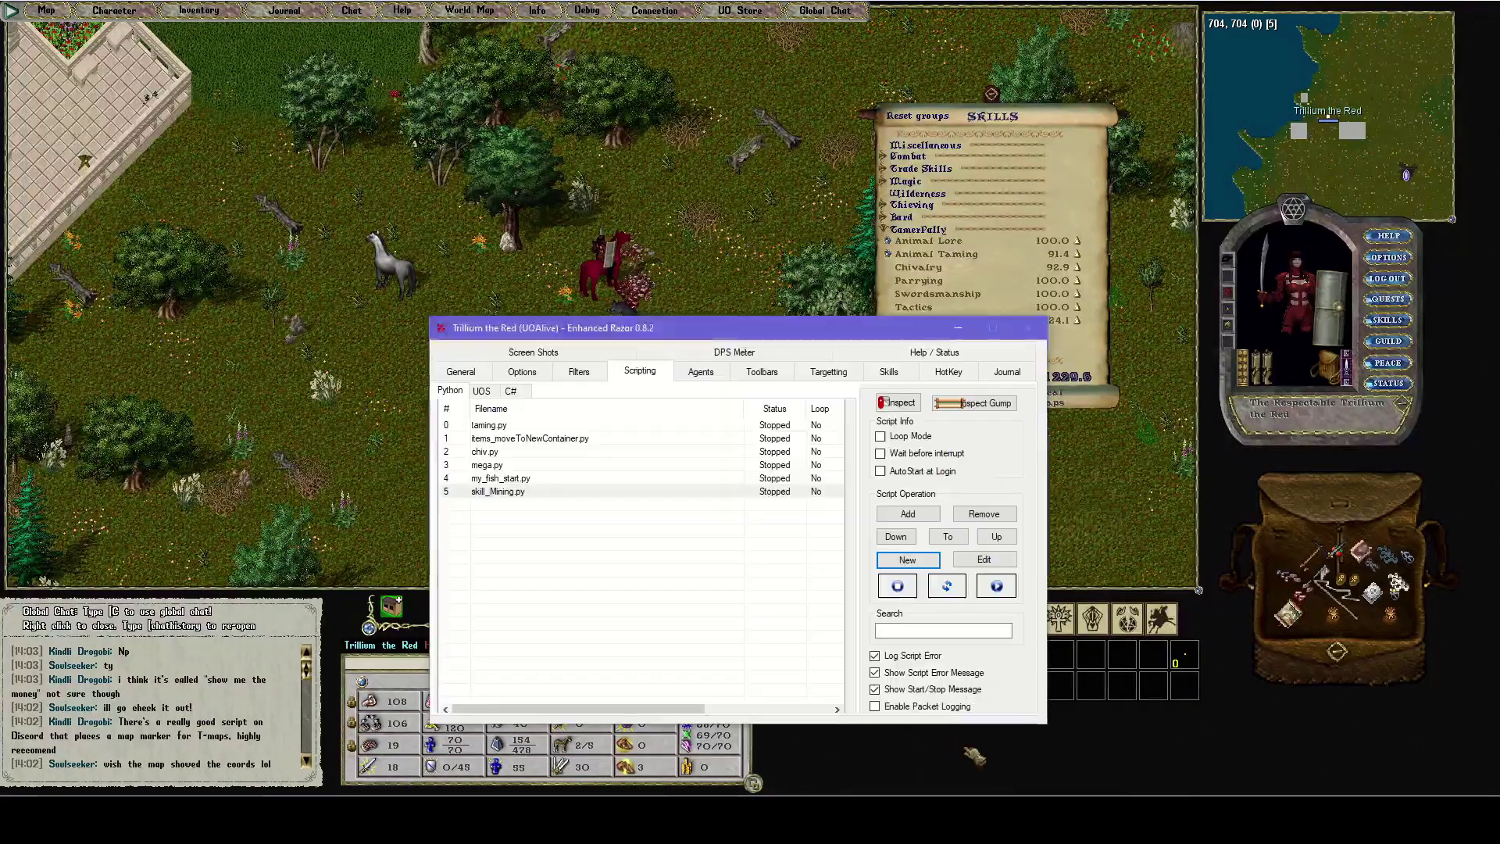
pyautogui.click(908, 514)
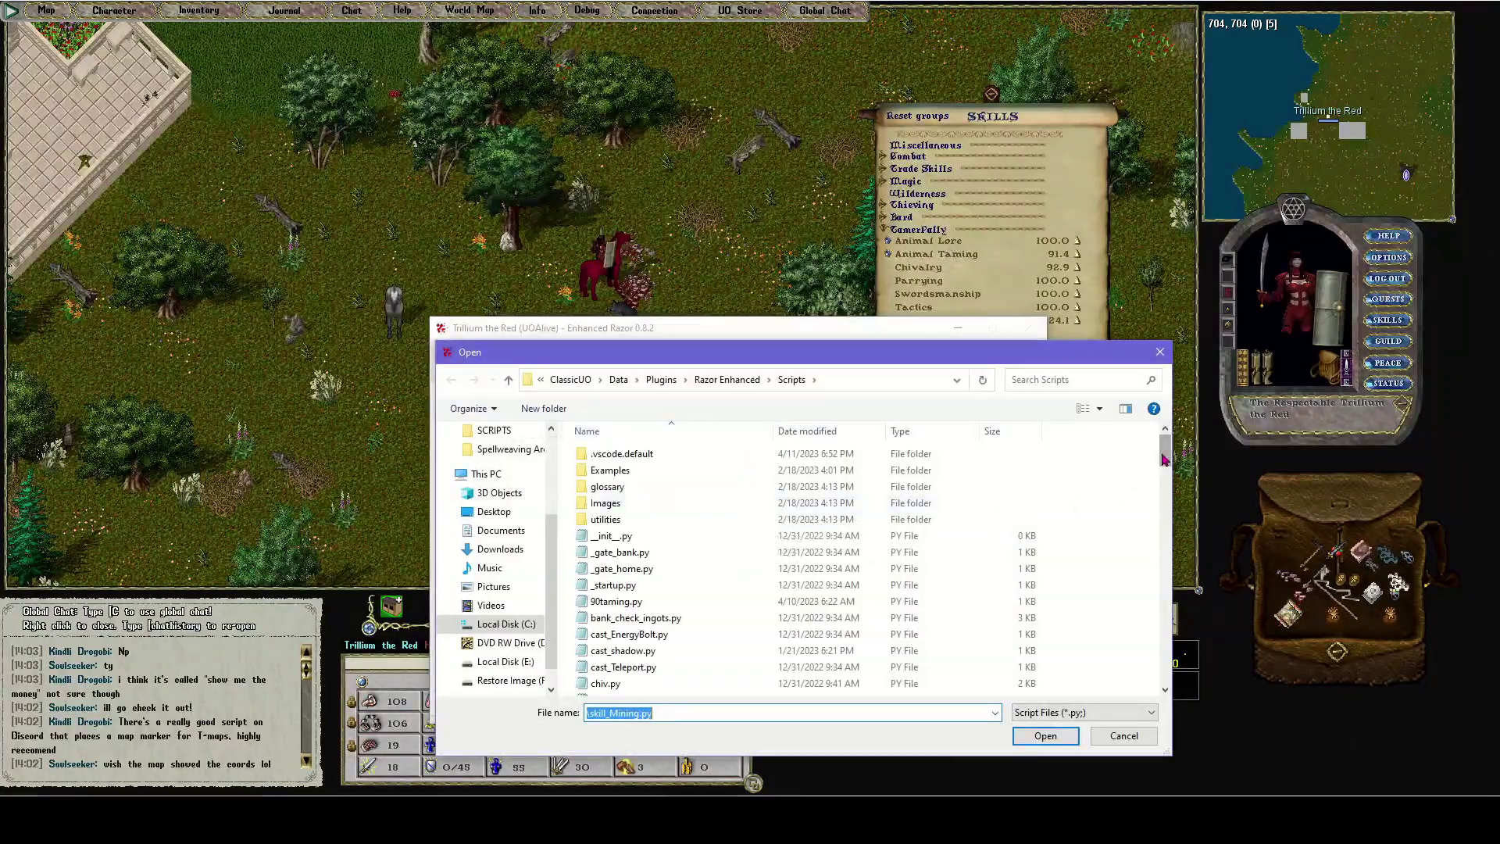
pyautogui.scroll(-1, 1128, 480)
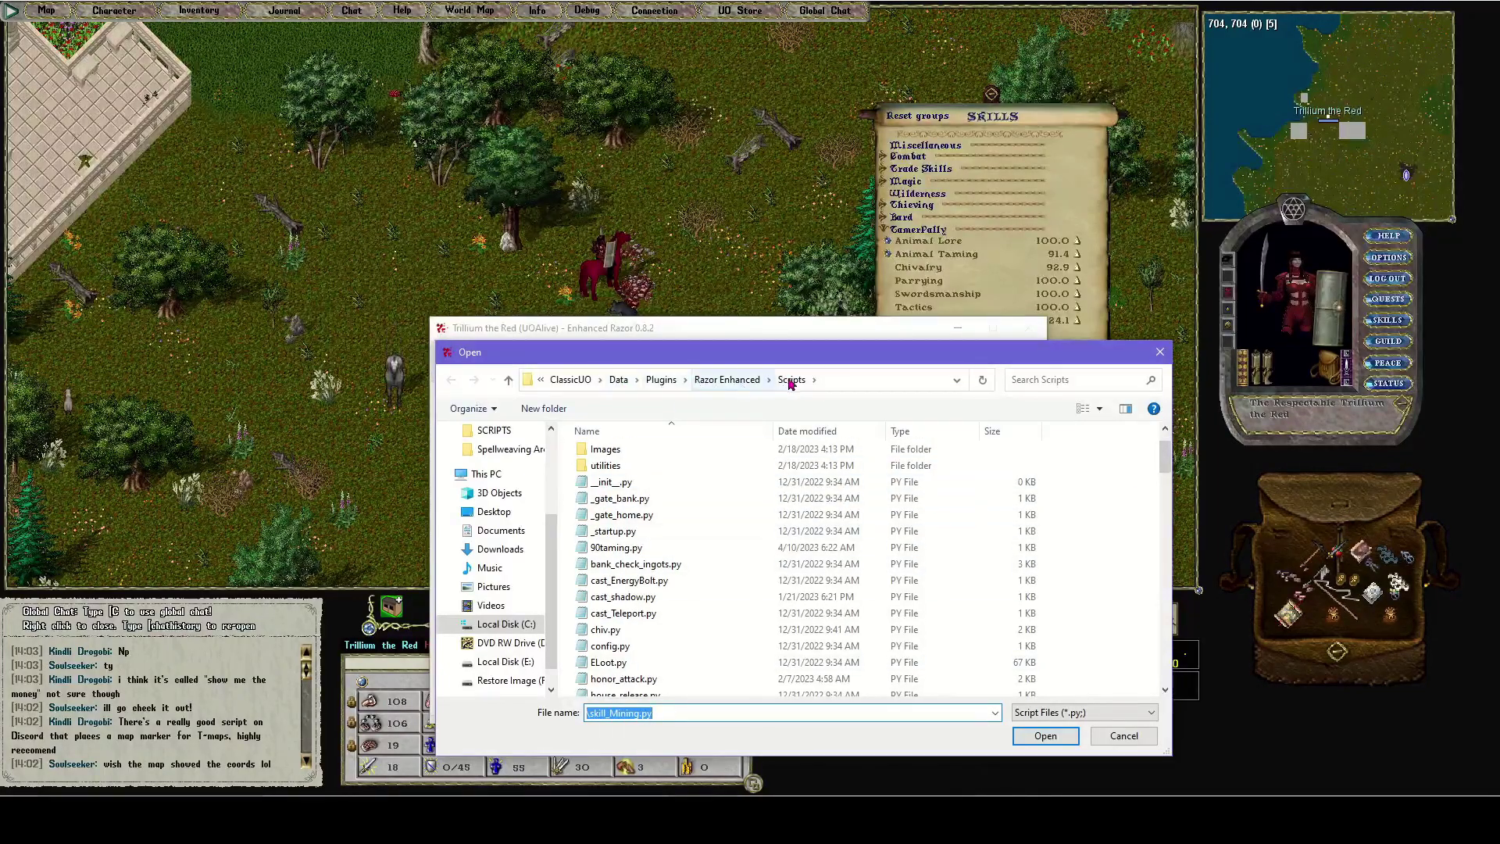
pyautogui.moveTo(1165, 457); pyautogui.dragTo(1196, 520)
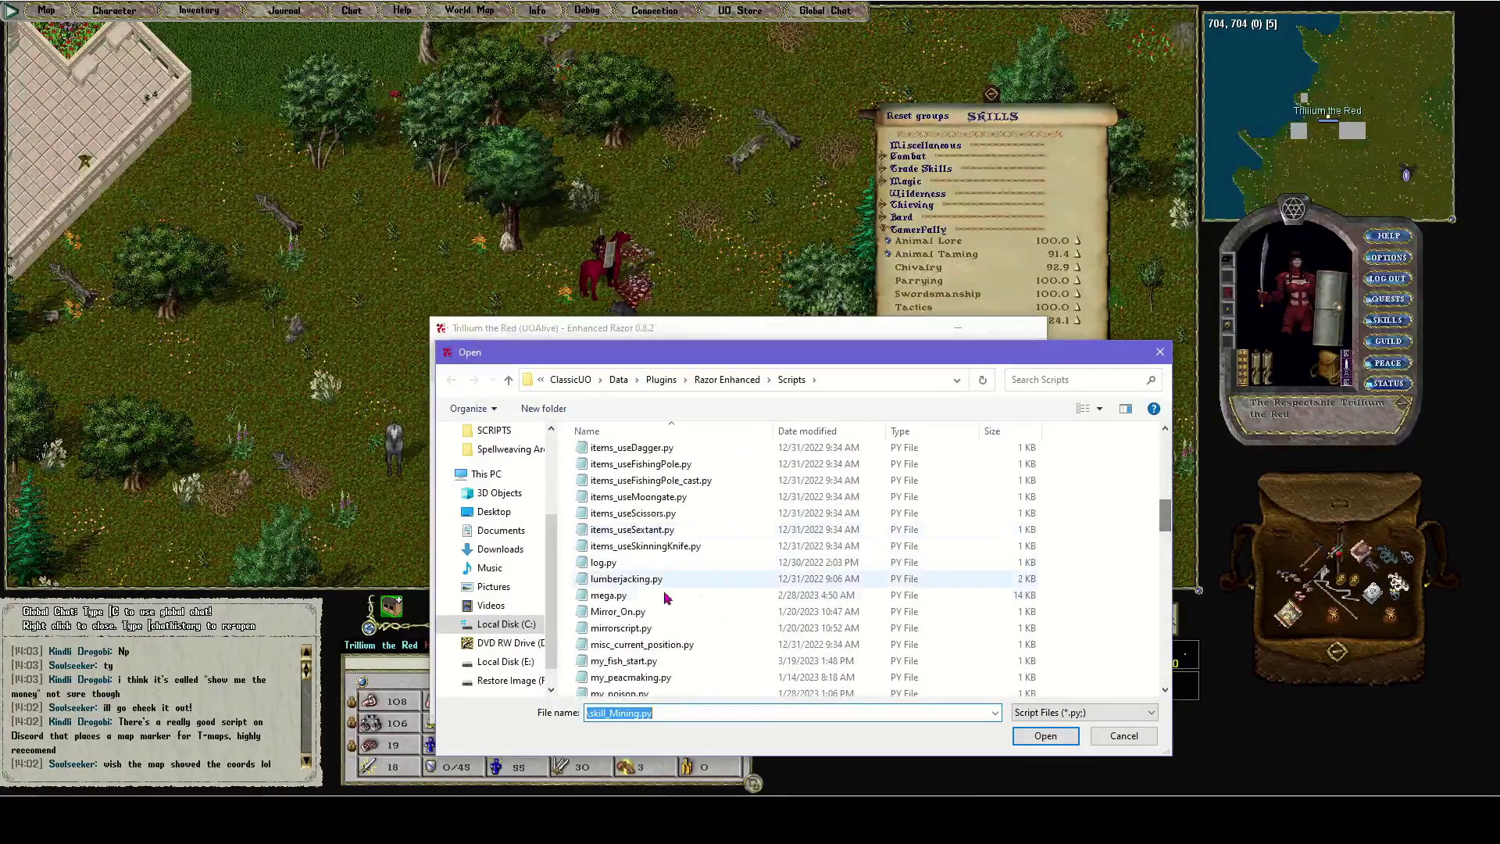
pyautogui.click(688, 579)
pyautogui.click(1045, 735)
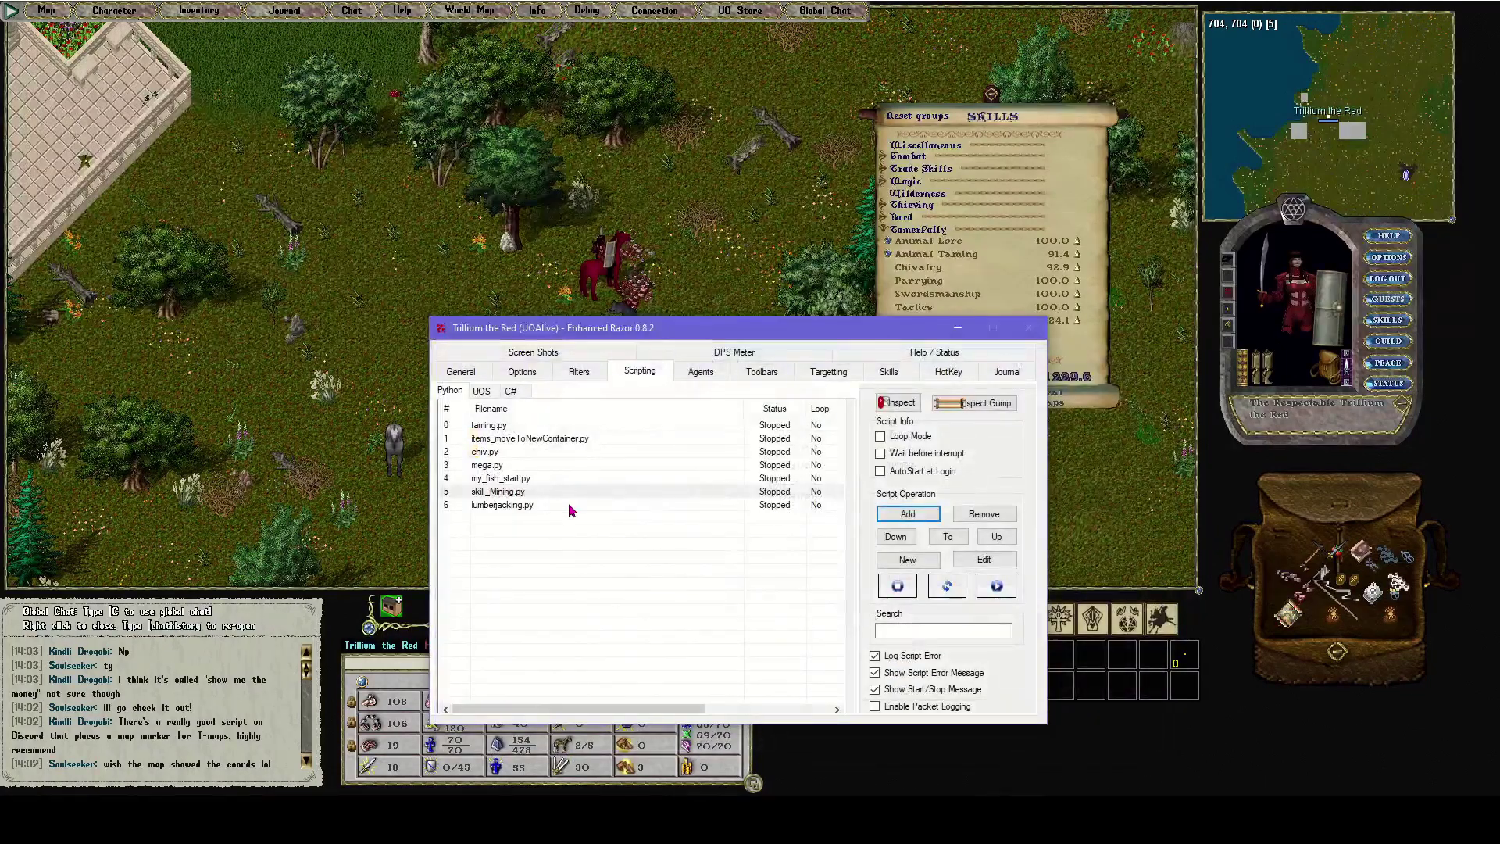
# Step: Open lumberjacking.py for editing, review its code and the AXE_SERIAL value on line 2, and close the editor
pyautogui.click(567, 503)
pyautogui.click(983, 560)
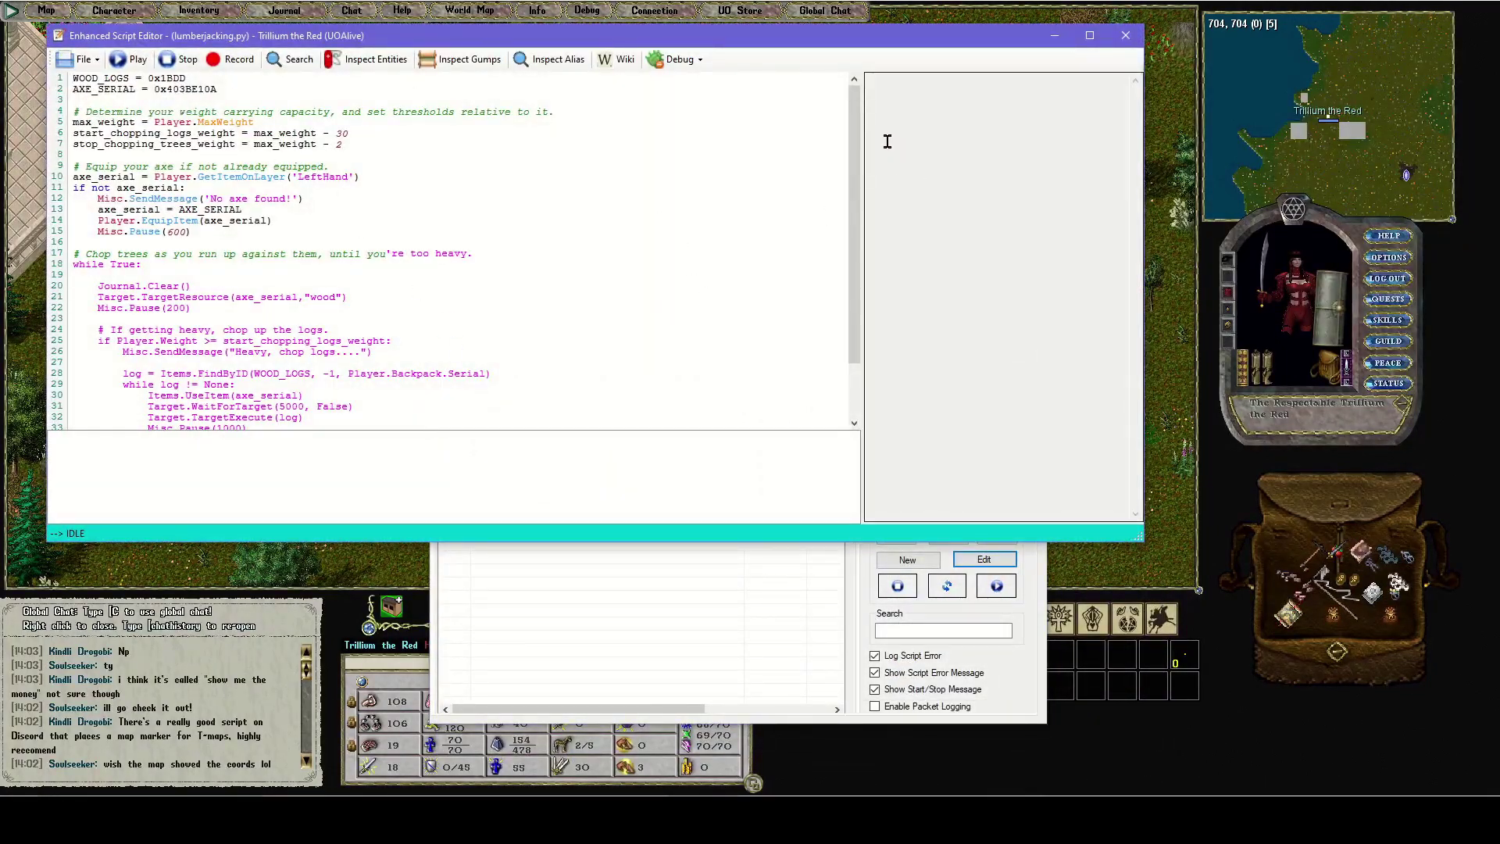
pyautogui.scroll(-2, 851, 255)
pyautogui.scroll(2, 851, 256)
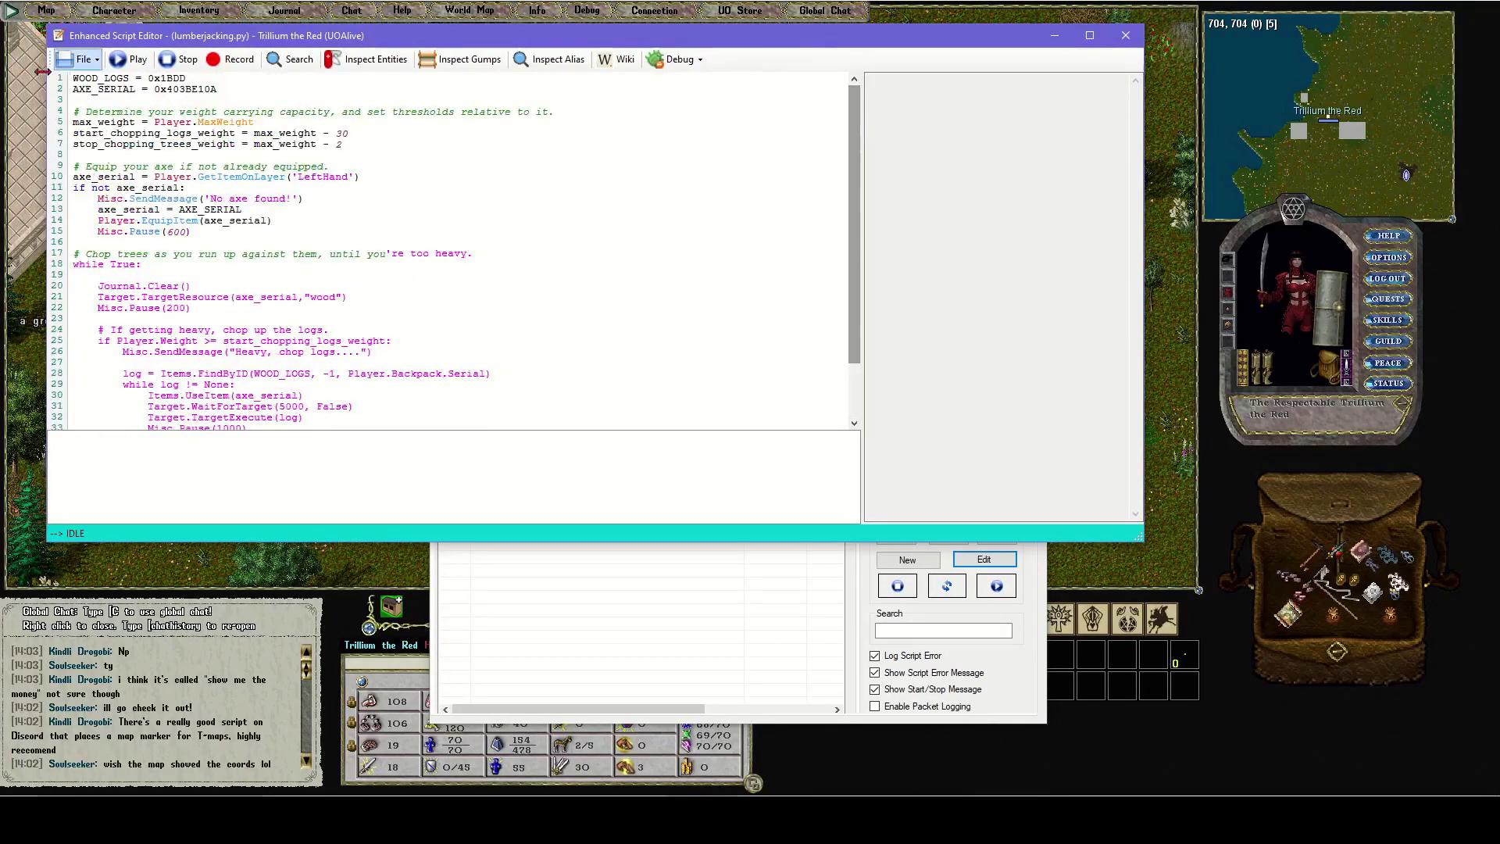
pyautogui.scroll(-2, 851, 250)
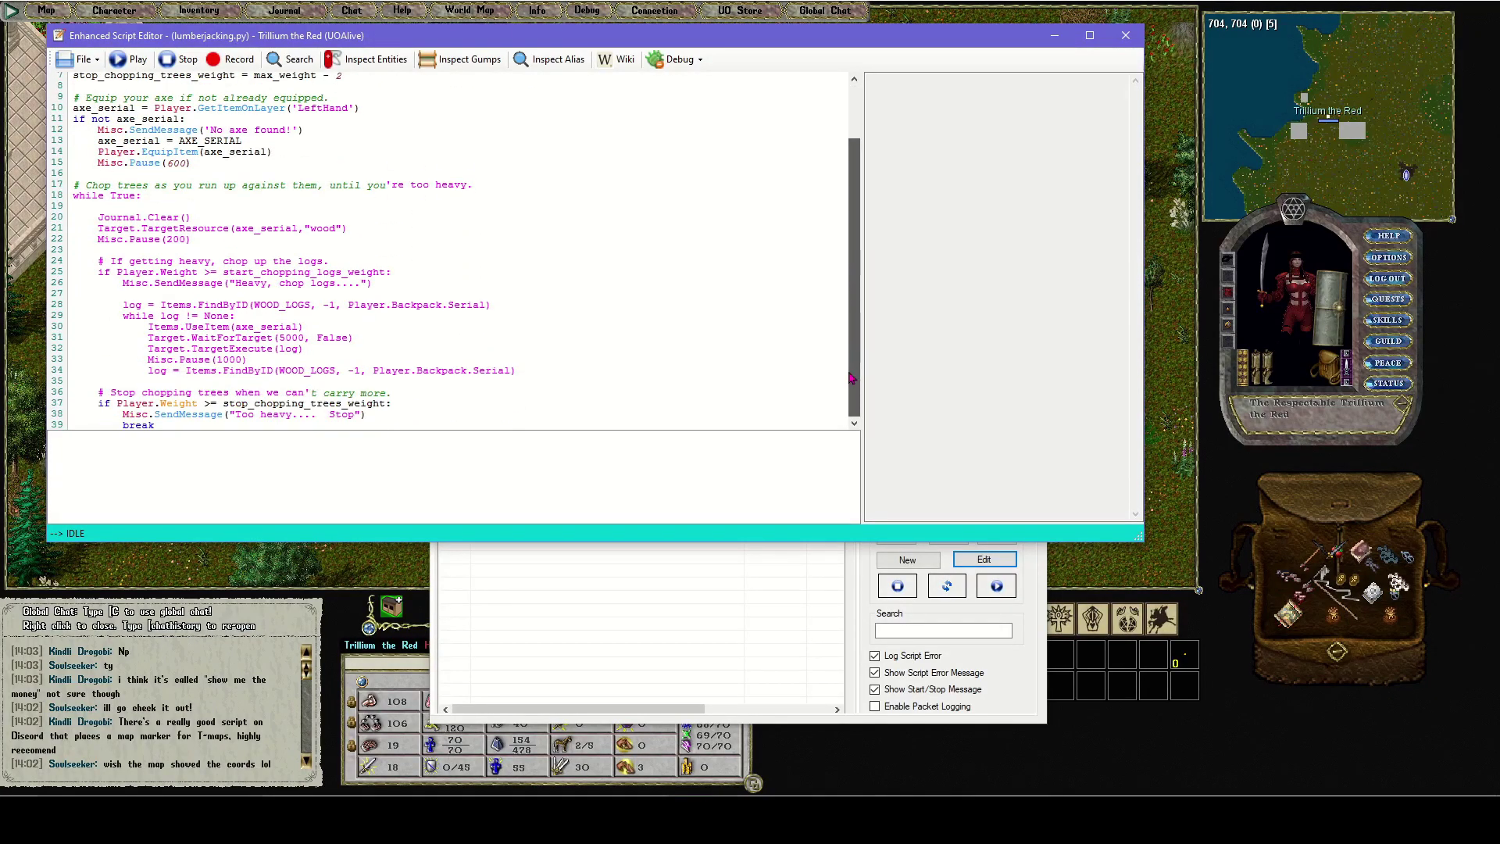
pyautogui.scroll(2, 857, 187)
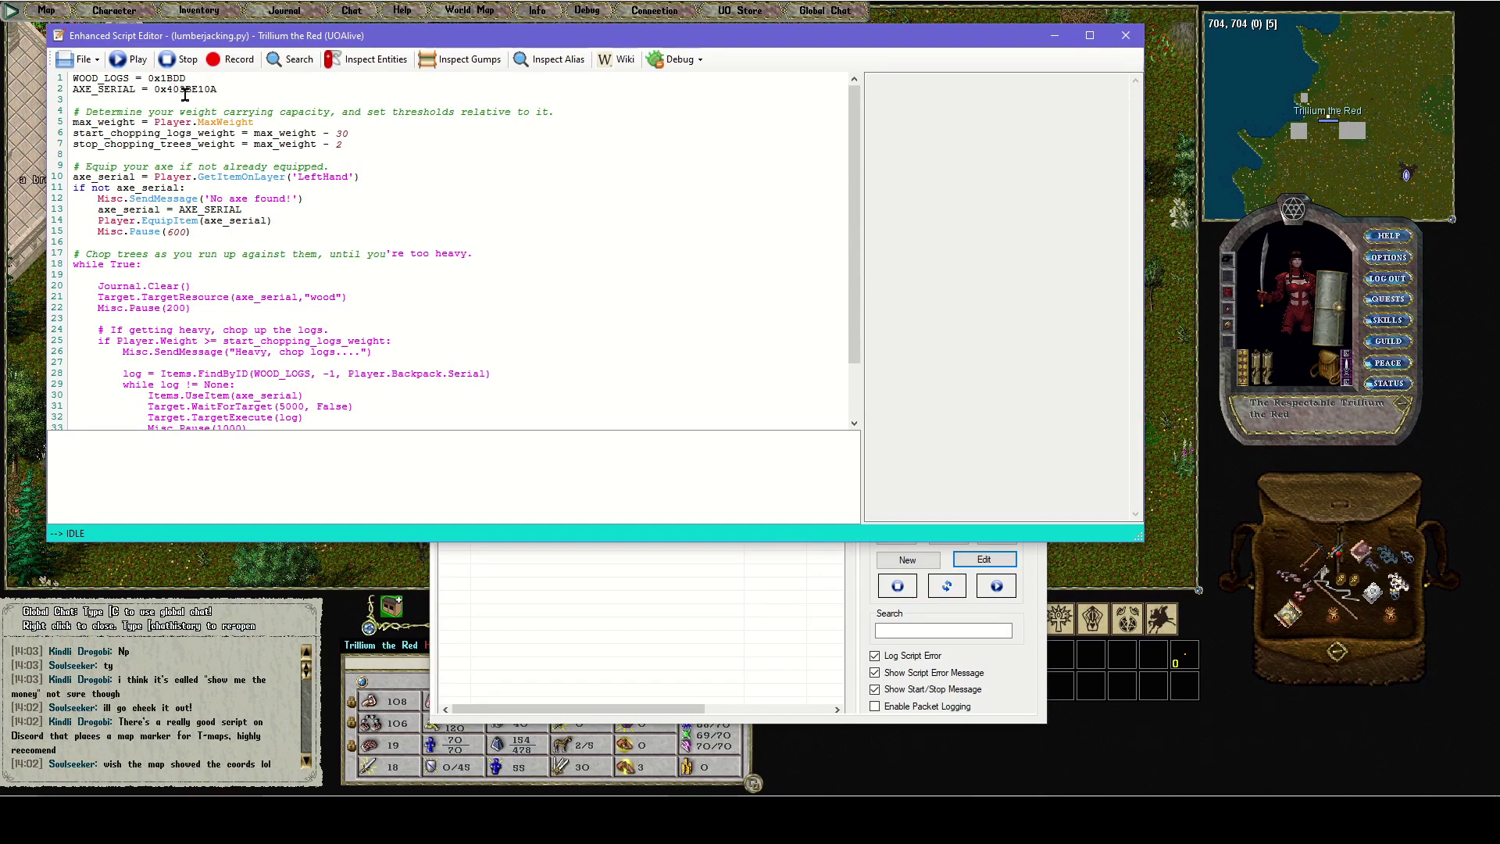
pyautogui.doubleClick(186, 89)
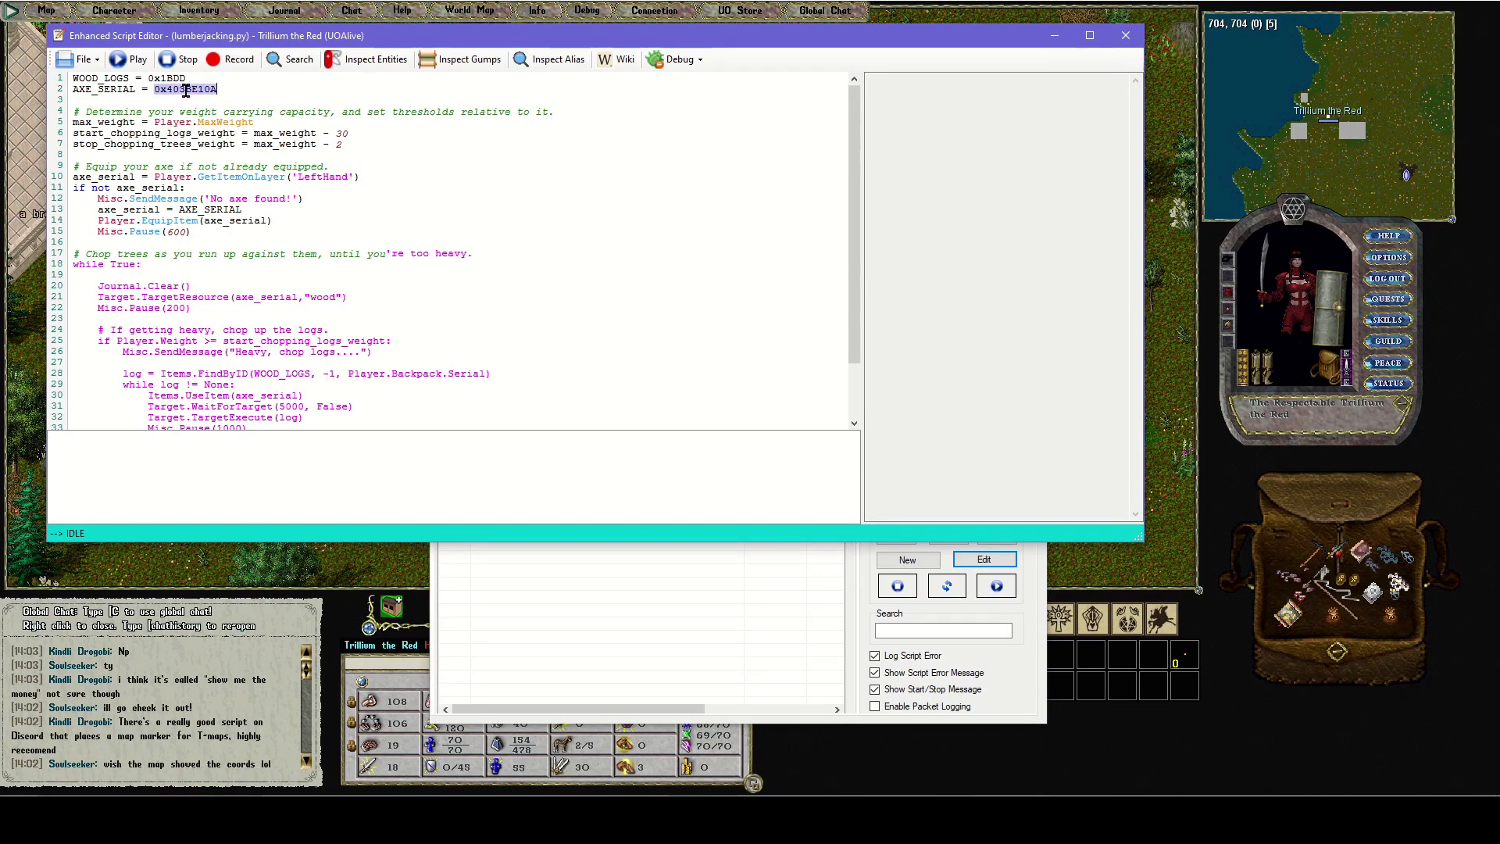
pyautogui.click(1124, 40)
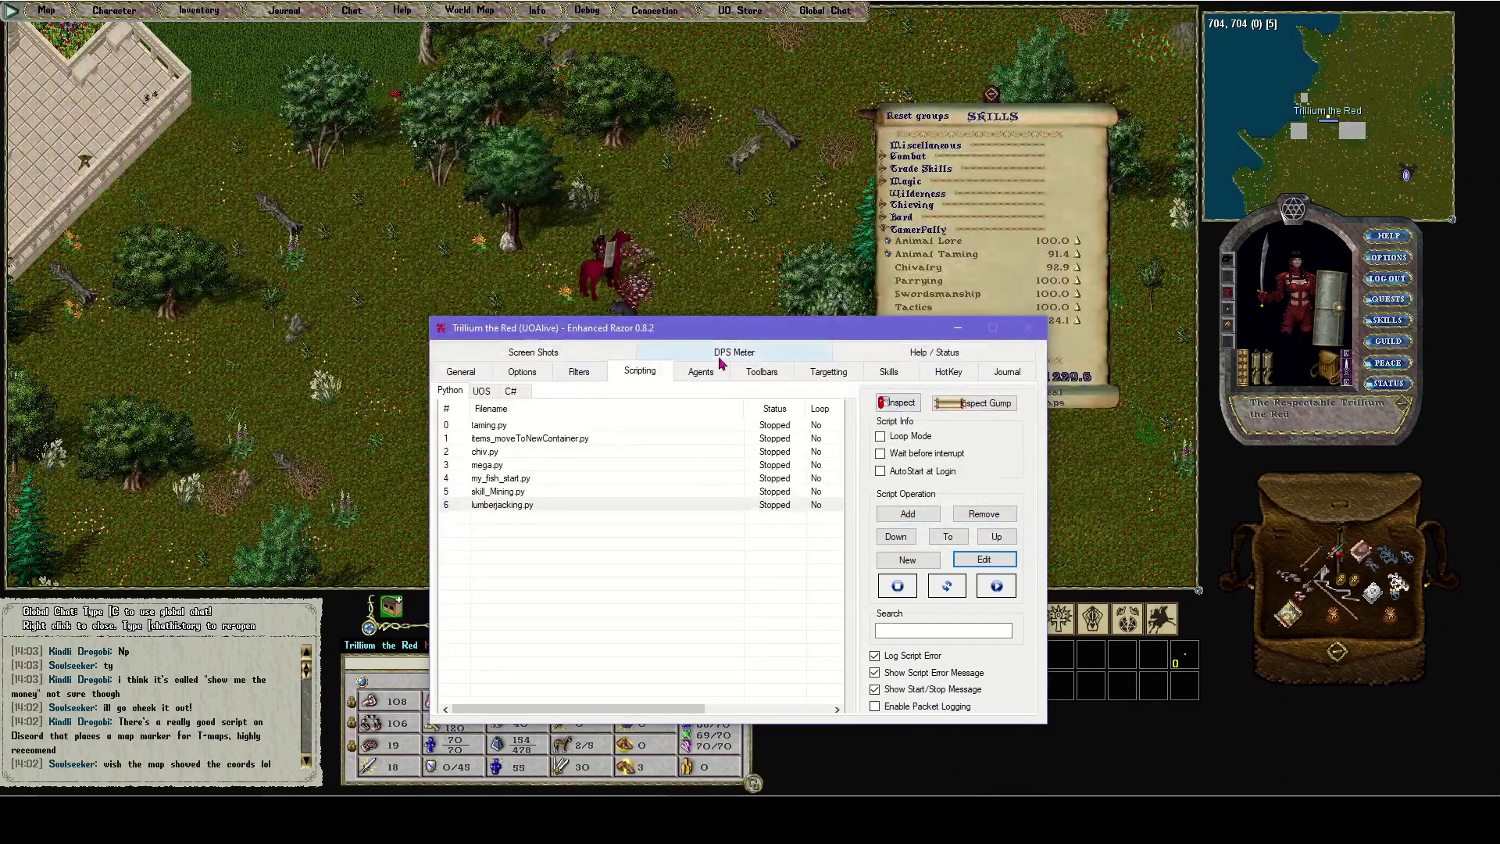
# Step: Inspect the axe in the backpack, copy its serial from the item inspector and close the inspector
pyautogui.click(902, 404)
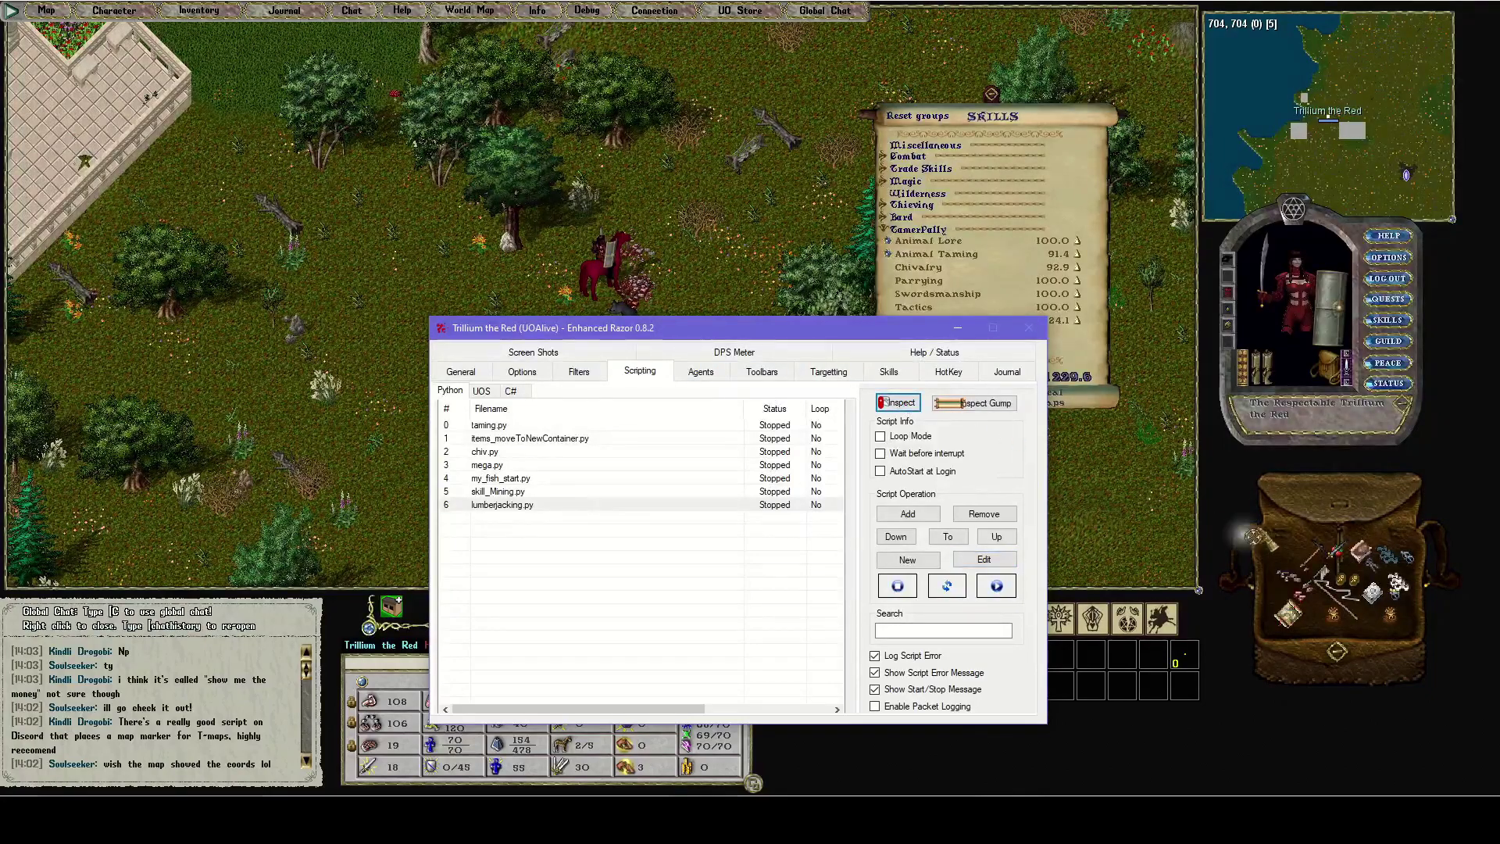
pyautogui.click(1324, 578)
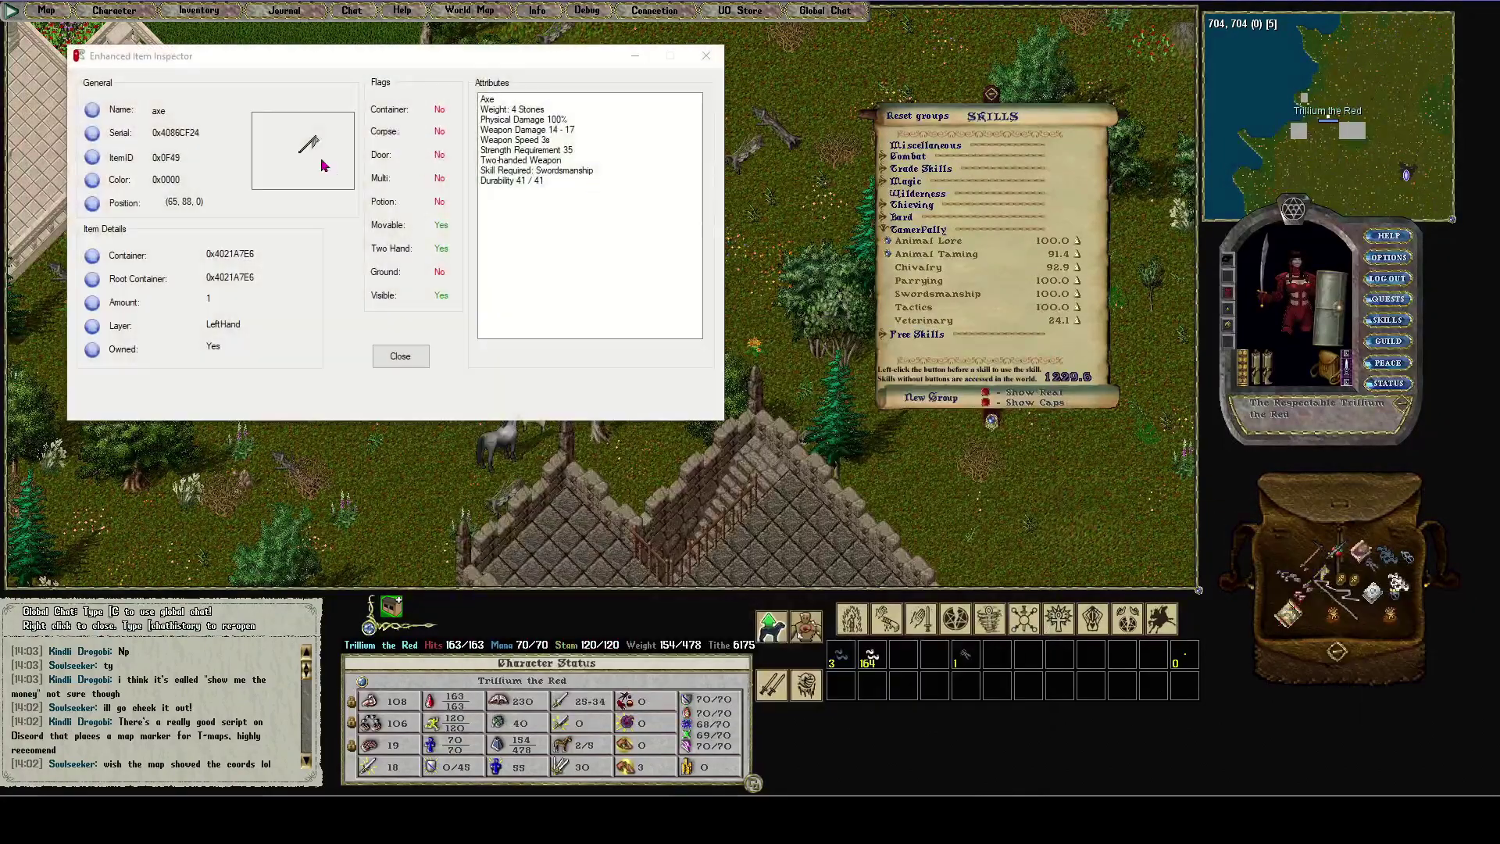
pyautogui.doubleClick(176, 131)
pyautogui.rightClick(176, 131)
pyautogui.click(195, 181)
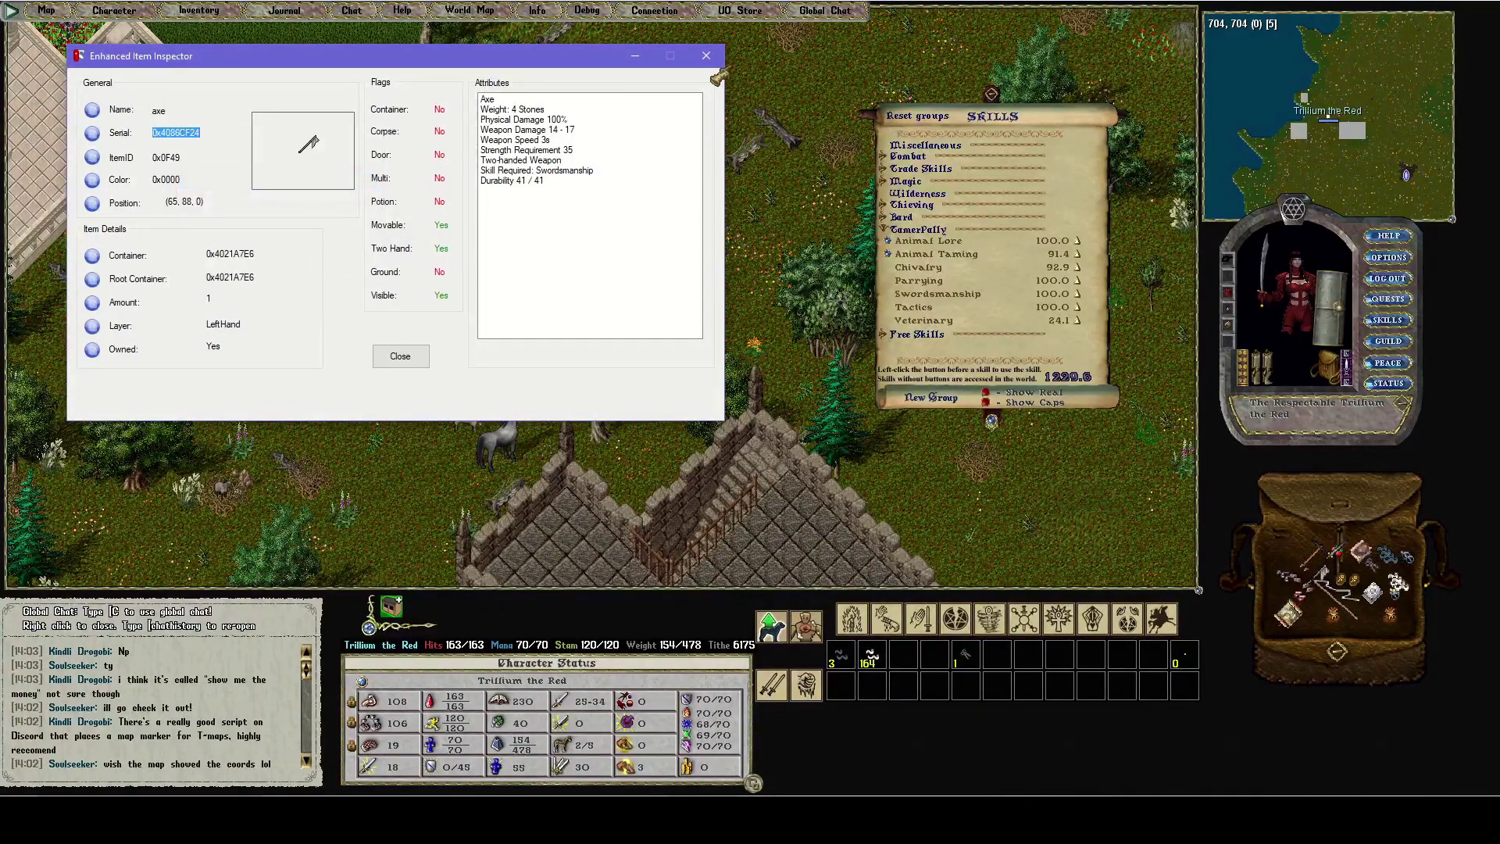
pyautogui.click(706, 56)
# Step: Reopen lumberjacking.py for editing and replace the AXE_SERIAL value on line 2 with the copied serial 0x4086CF24
pyautogui.click(567, 506)
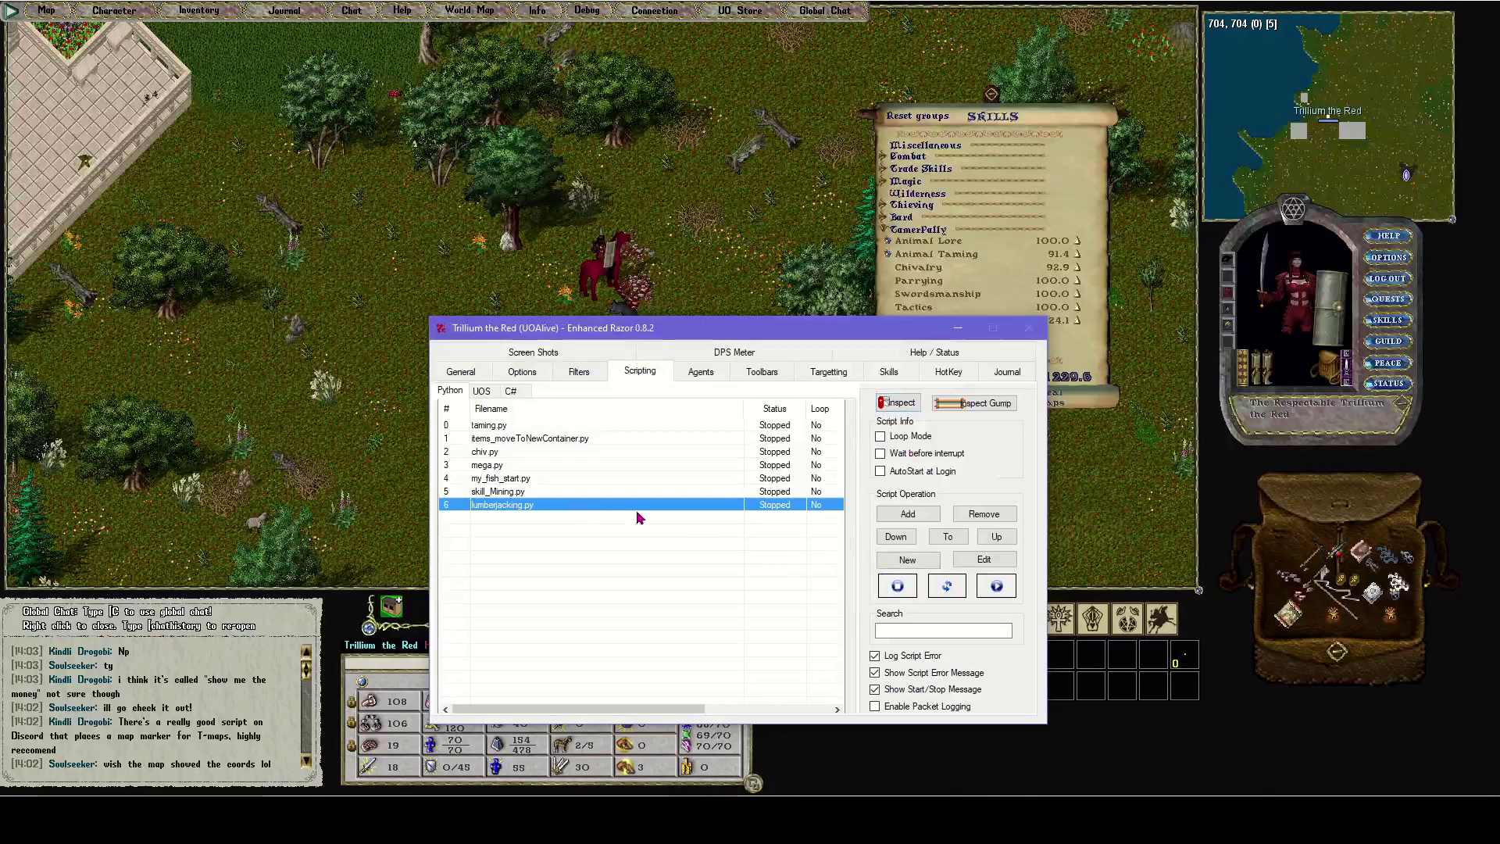
pyautogui.click(983, 560)
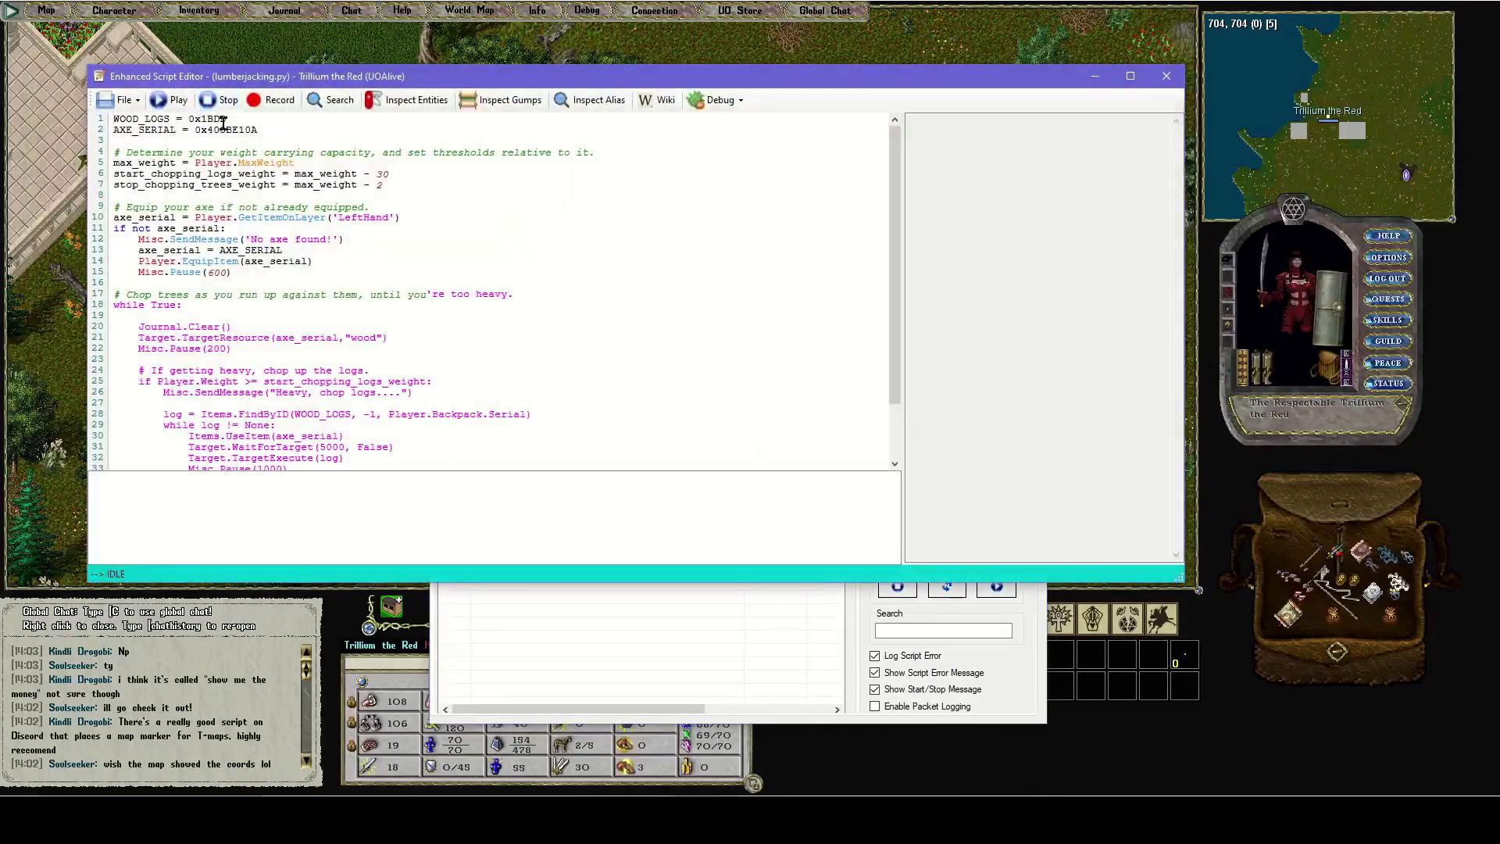
pyautogui.doubleClick(225, 127)
pyautogui.rightClick(226, 126)
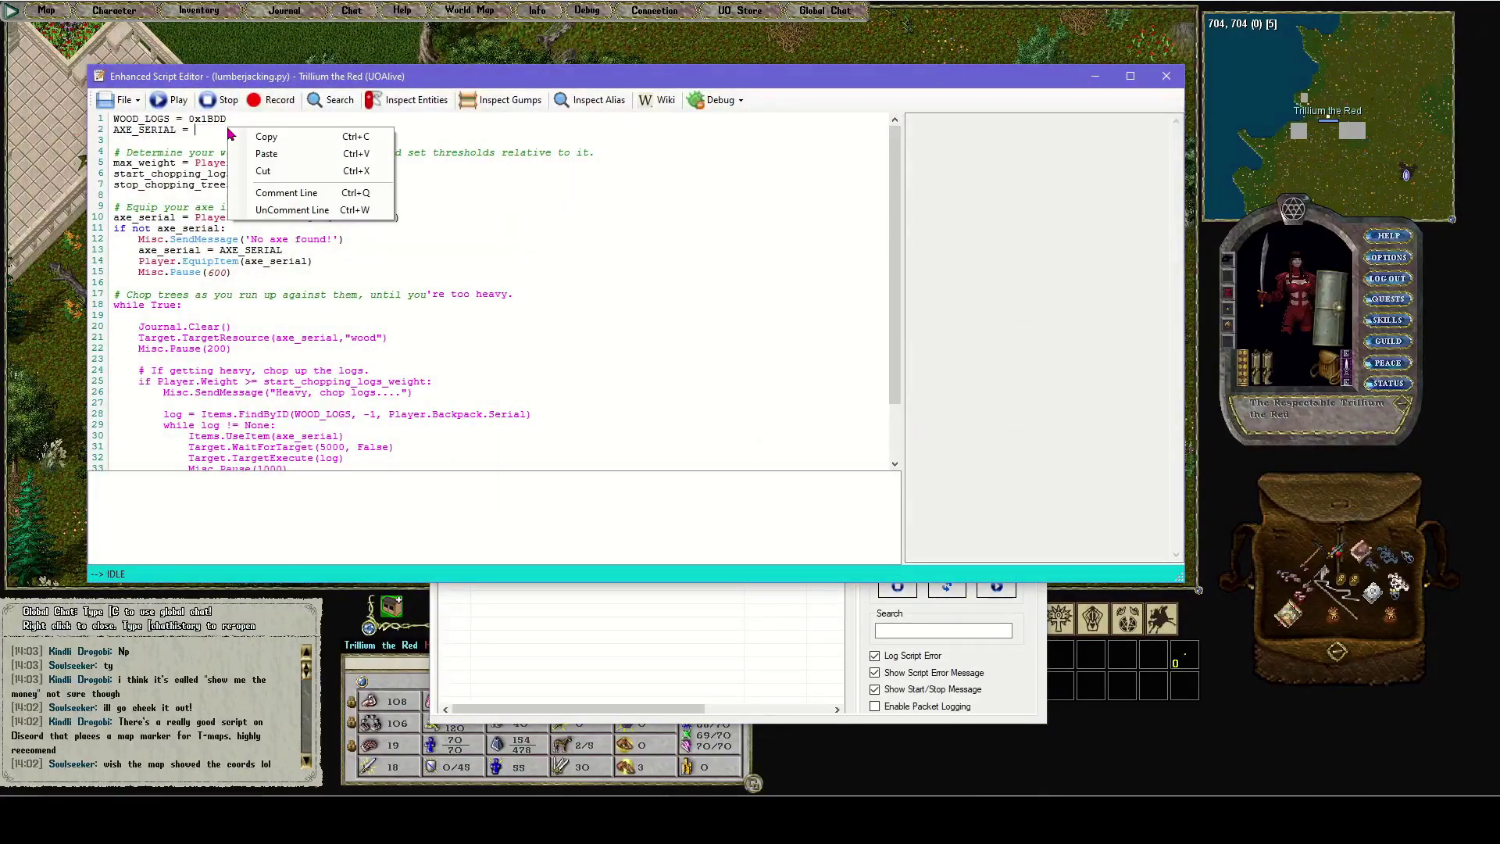
pyautogui.click(265, 152)
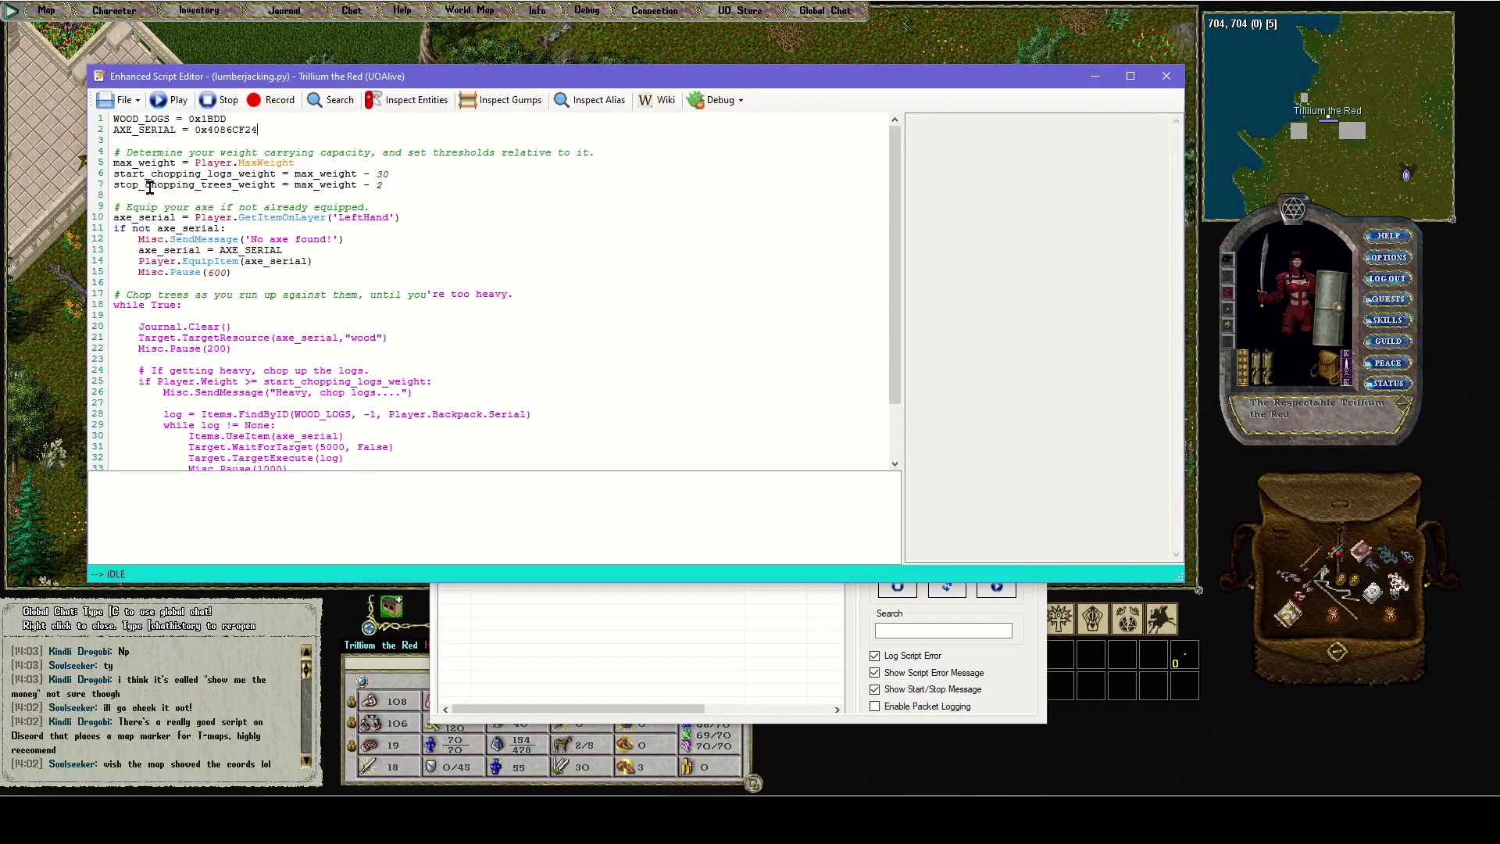
# Step: Save lumberjacking.py, close the editor and select the script in the Python script list
pyautogui.click(121, 99)
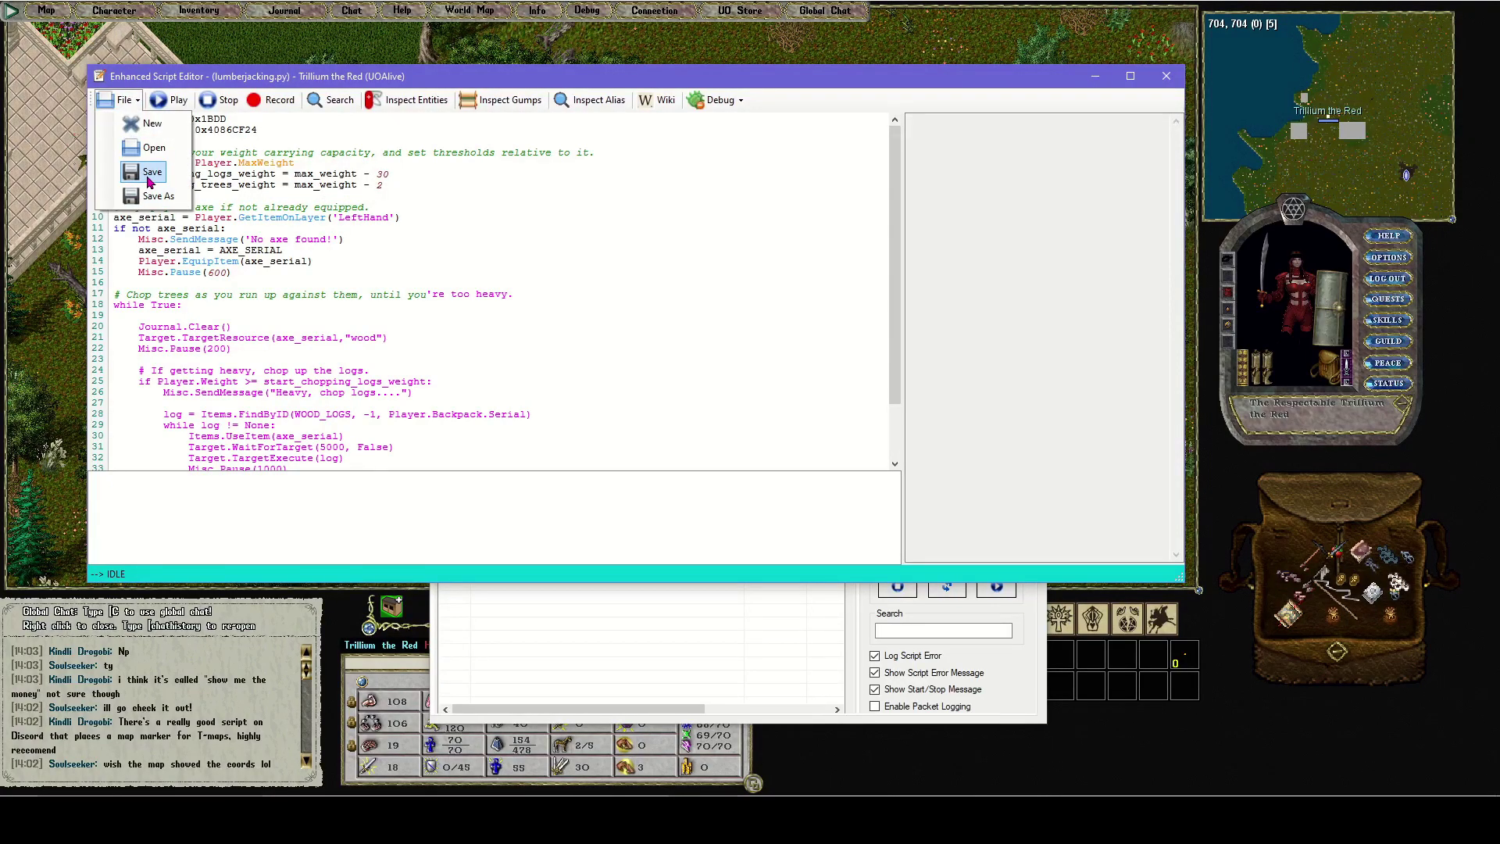
pyautogui.click(148, 172)
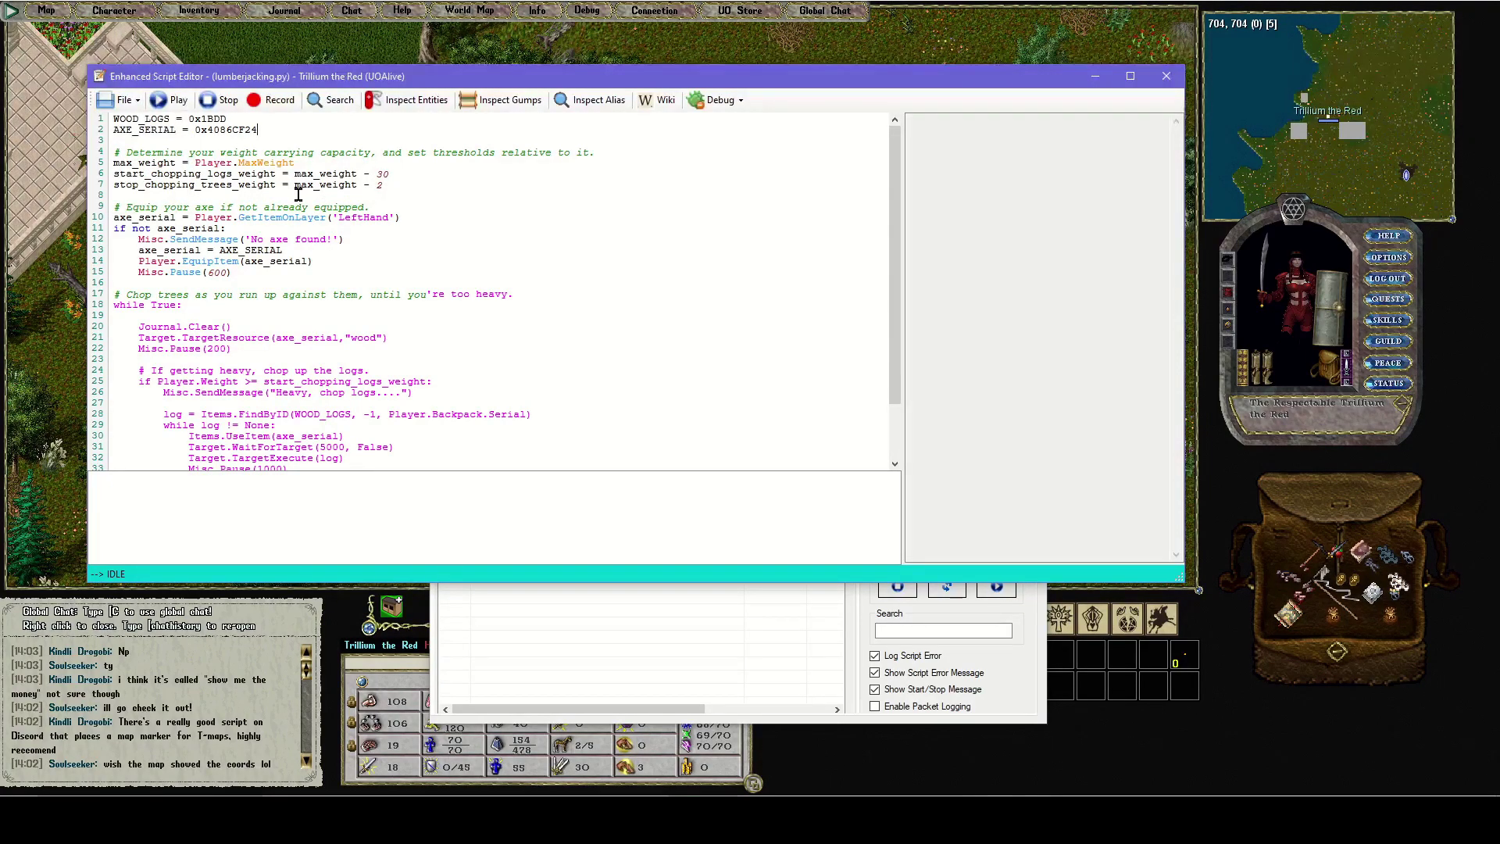
pyautogui.click(1165, 76)
pyautogui.click(517, 505)
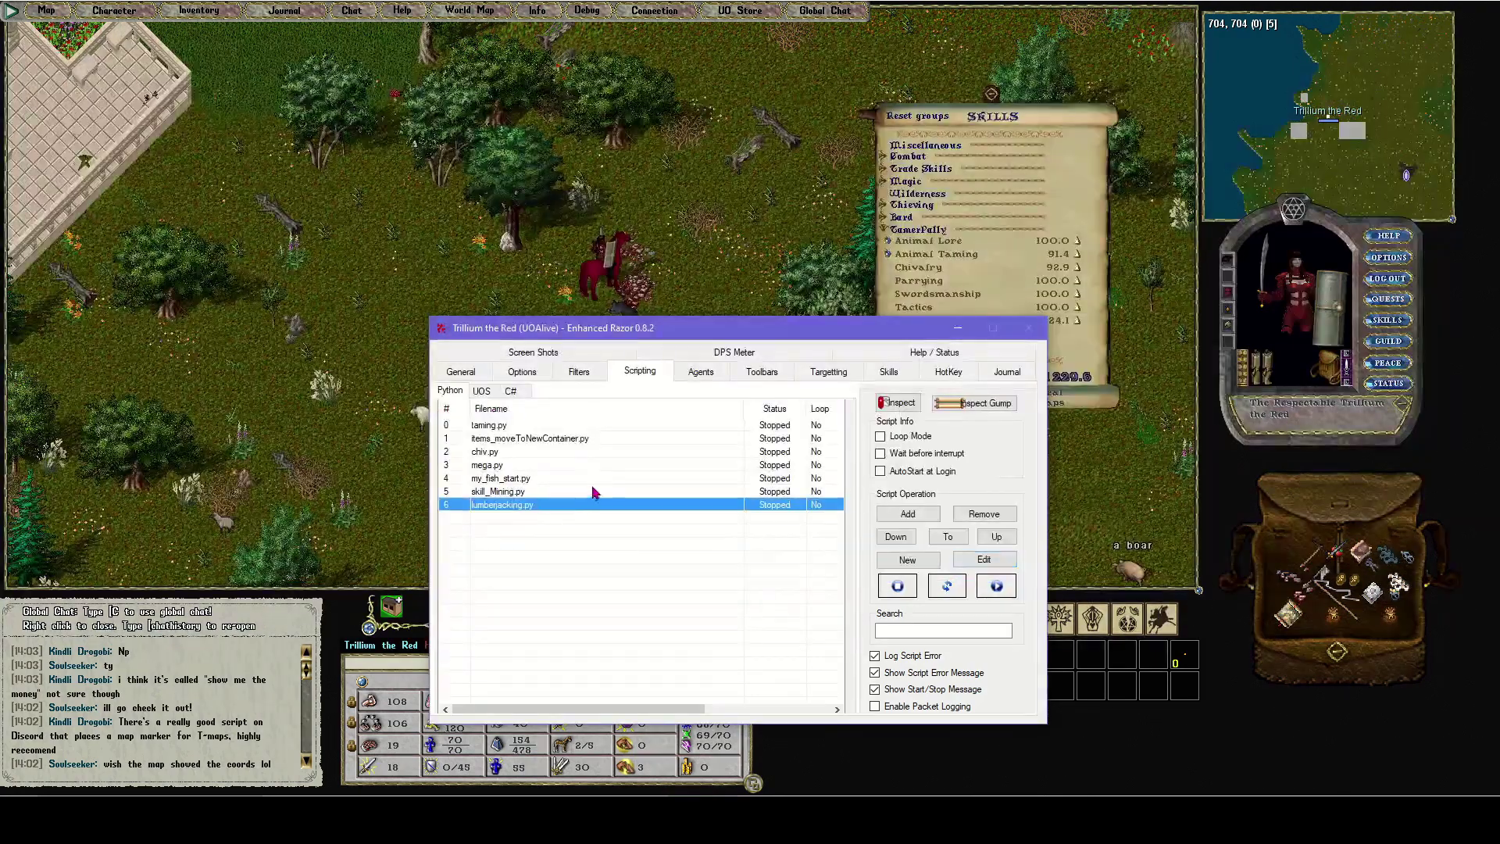
# Step: Assign L as the hotkey for lumberjacking.py in the script hotkey list and return to the game
pyautogui.click(946, 371)
pyautogui.click(691, 203)
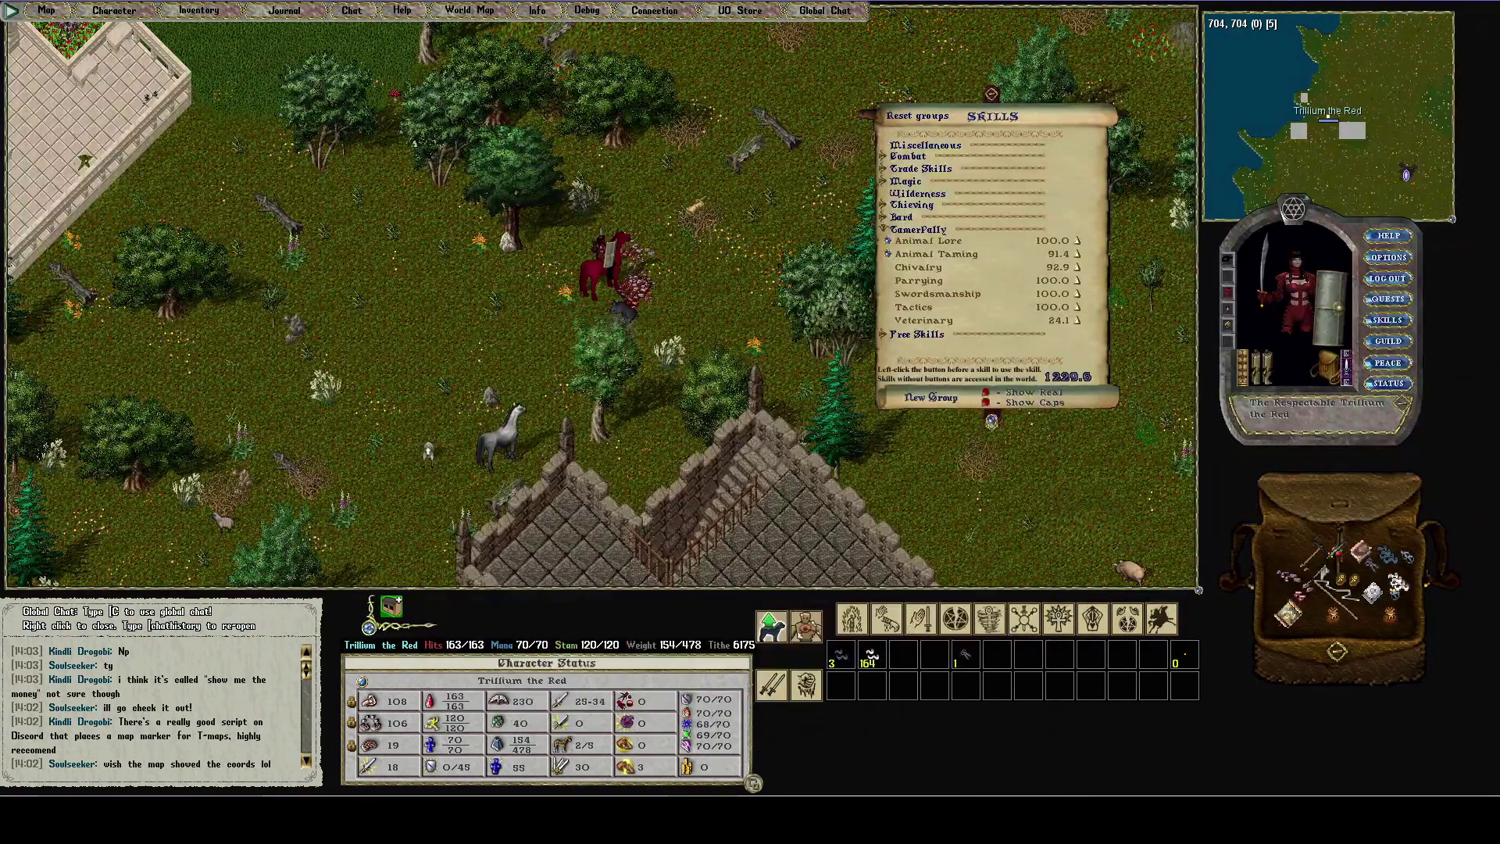
pyautogui.hotkey('alt', 'Tab')
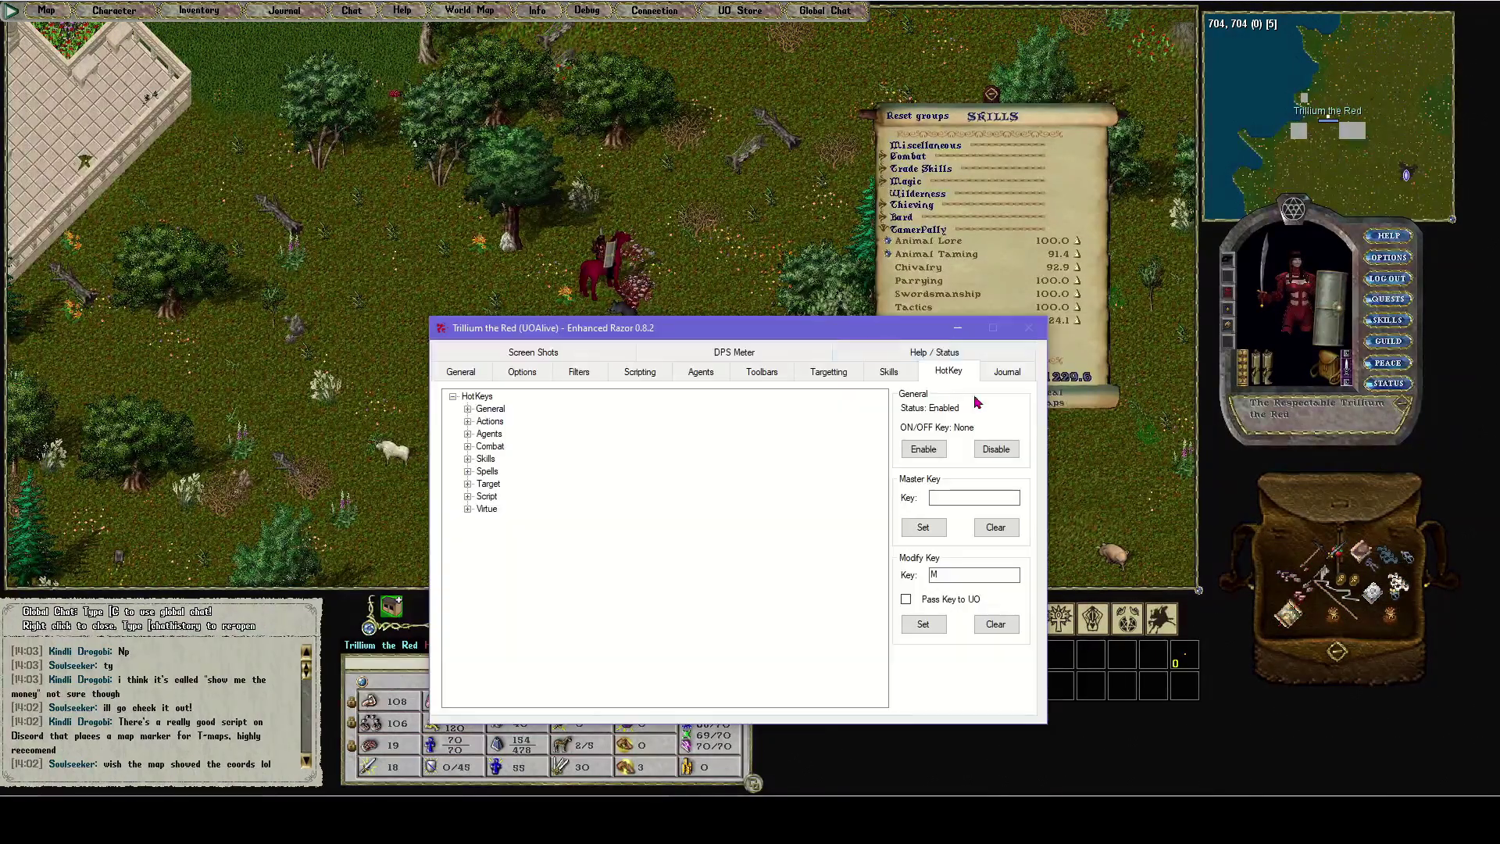
pyautogui.click(467, 496)
pyautogui.click(482, 521)
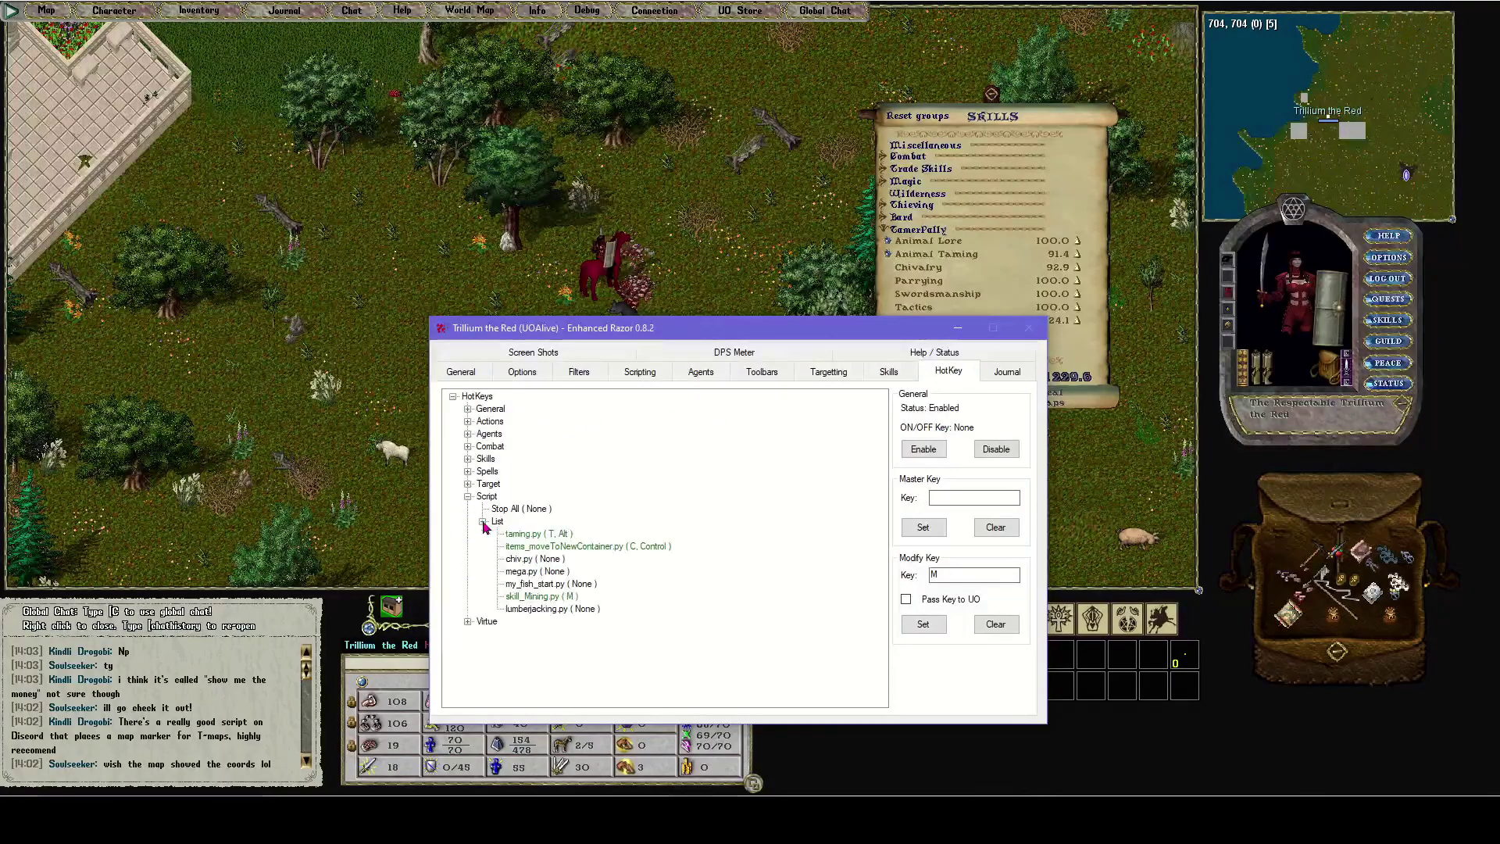
pyautogui.click(528, 608)
pyautogui.press('Tab')
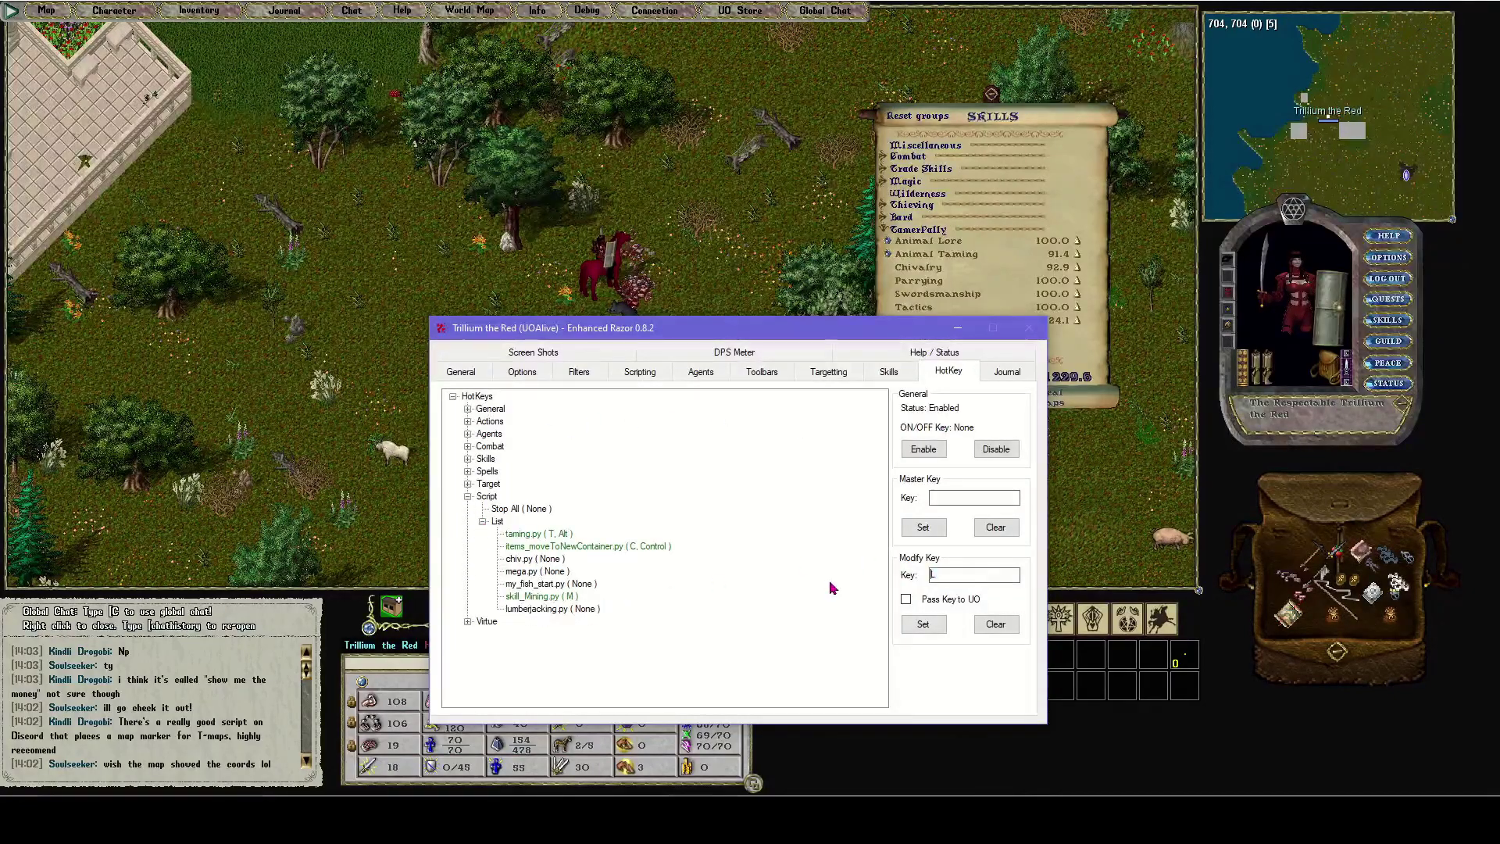
pyautogui.write('L')
pyautogui.click(922, 623)
pyautogui.hotkey('alt', 'Tab')
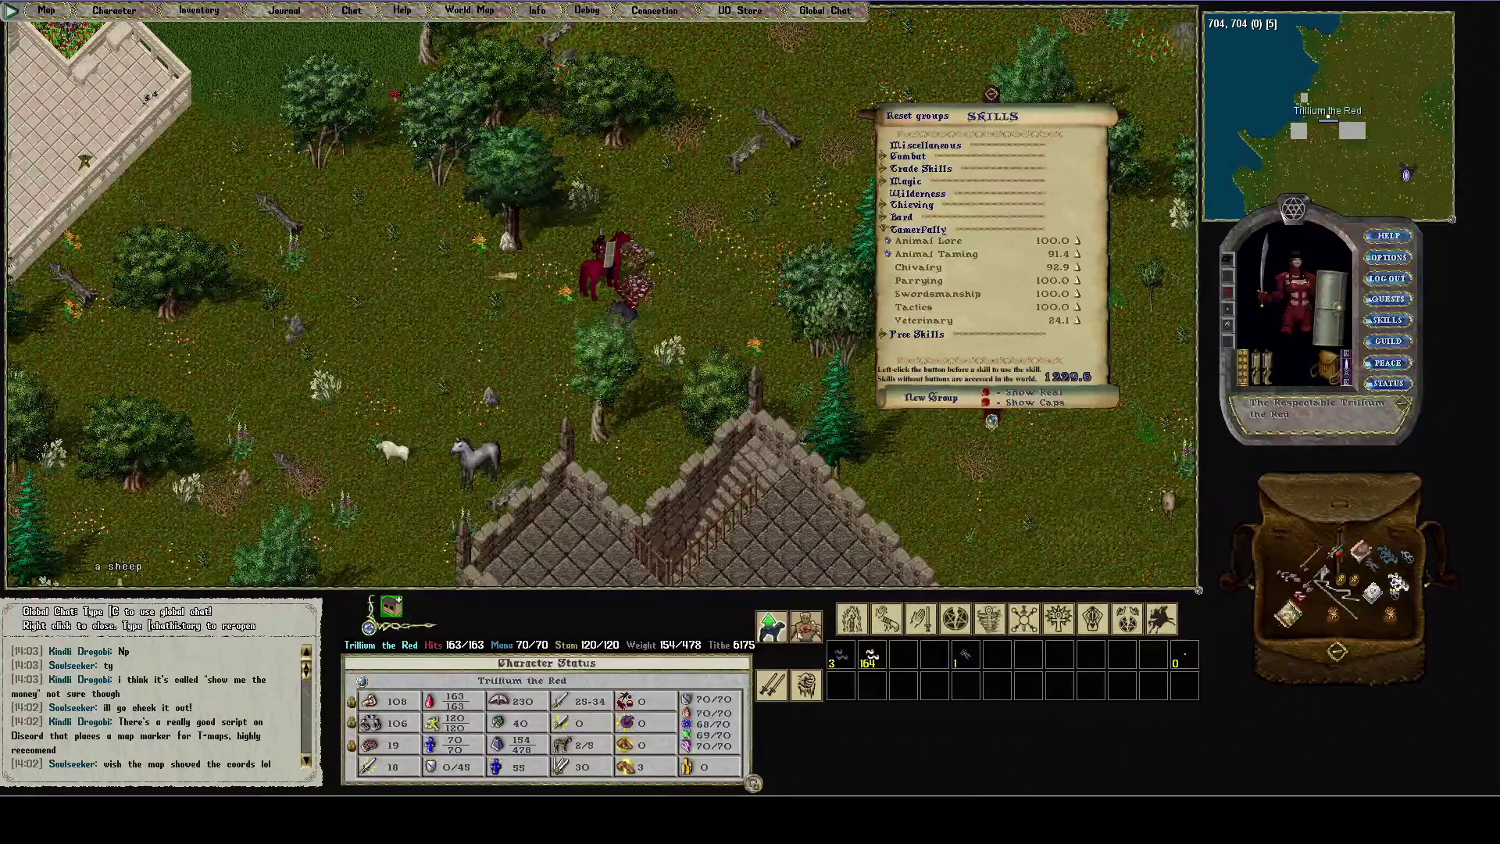
# Step: Walk the character to a nearby tree and move the equipped shield and sword into the backpack
pyautogui.rightClick(459, 277)
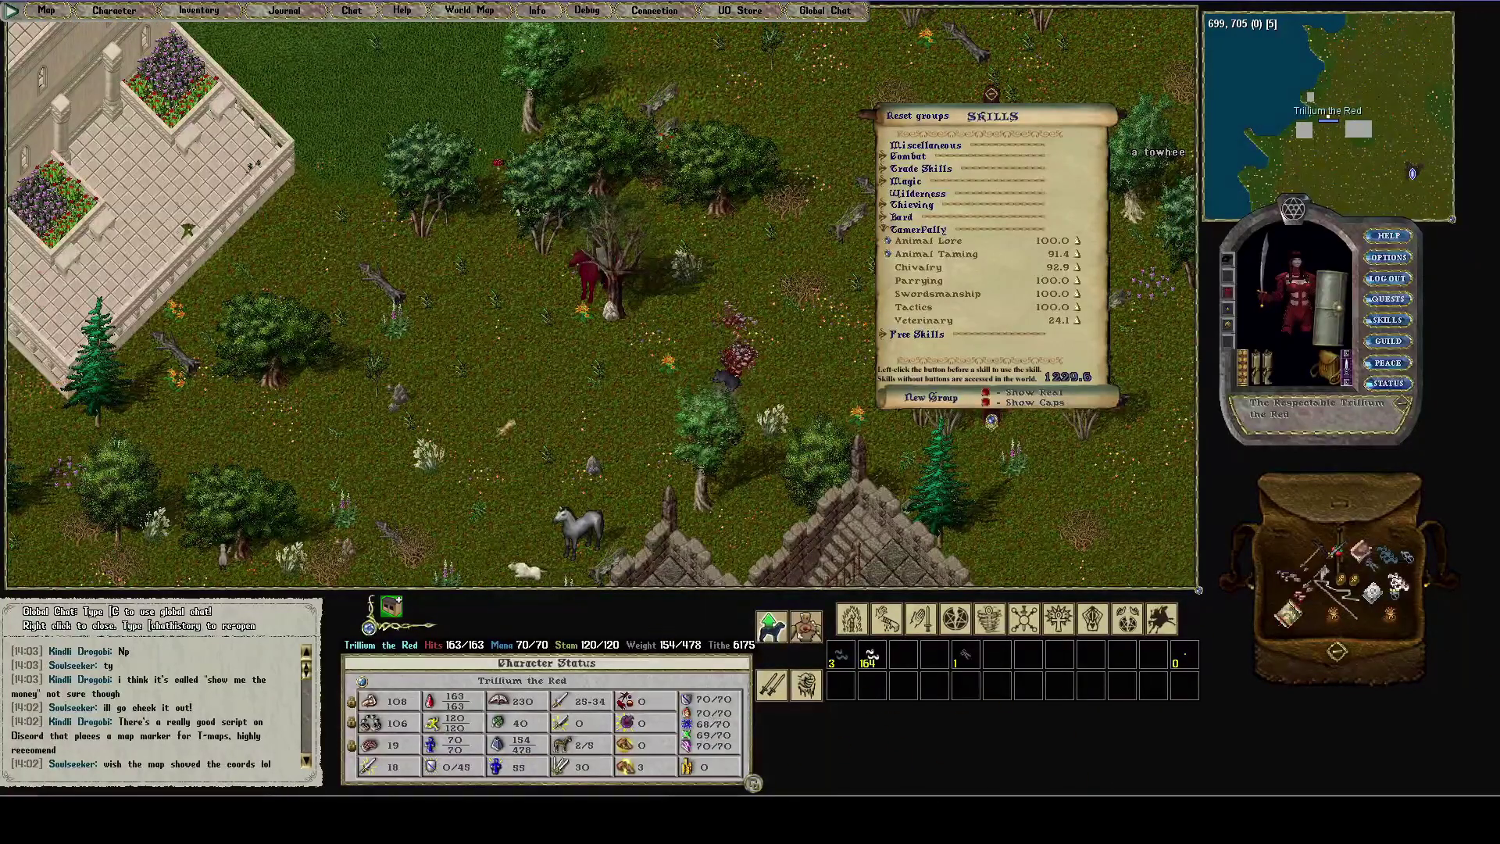
pyautogui.moveTo(1300, 506); pyautogui.dragTo(1306, 516)
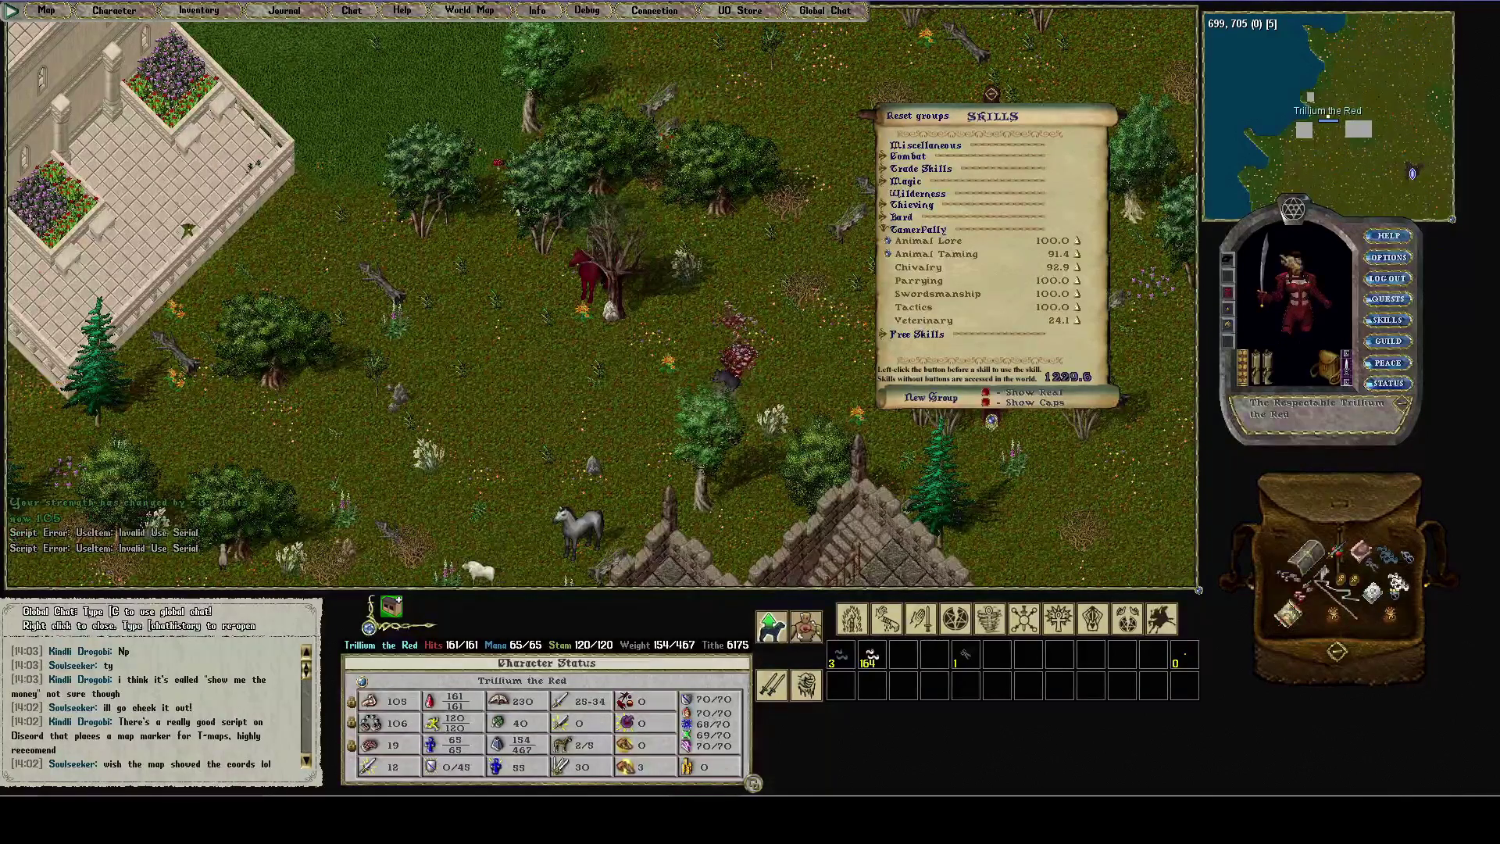
pyautogui.moveTo(1267, 252); pyautogui.dragTo(1354, 515)
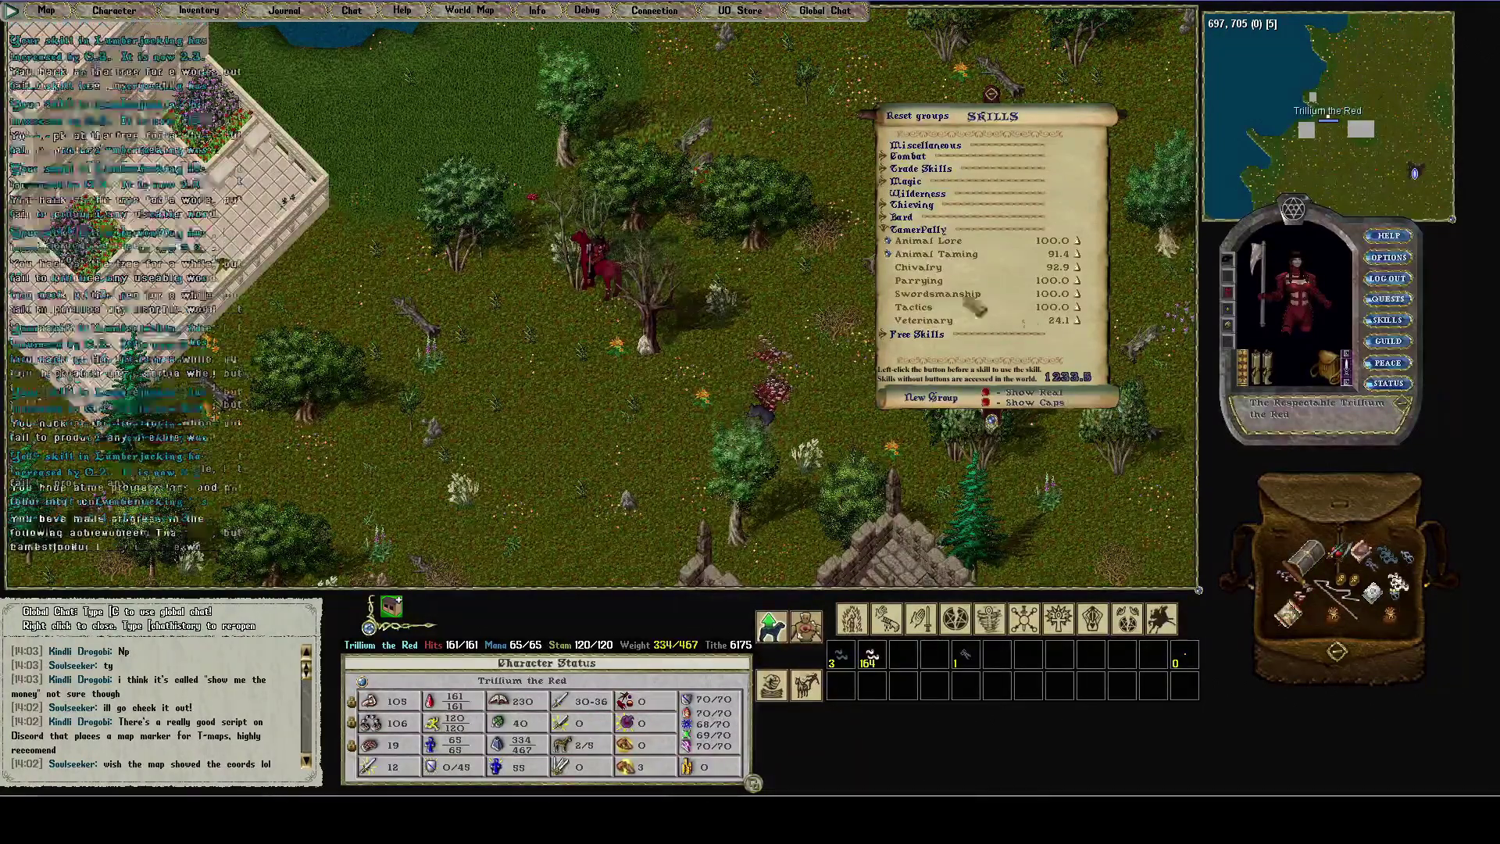
# Step: Move the character to another group of trees for chopping and from there to the water's edge
pyautogui.rightClick(696, 213)
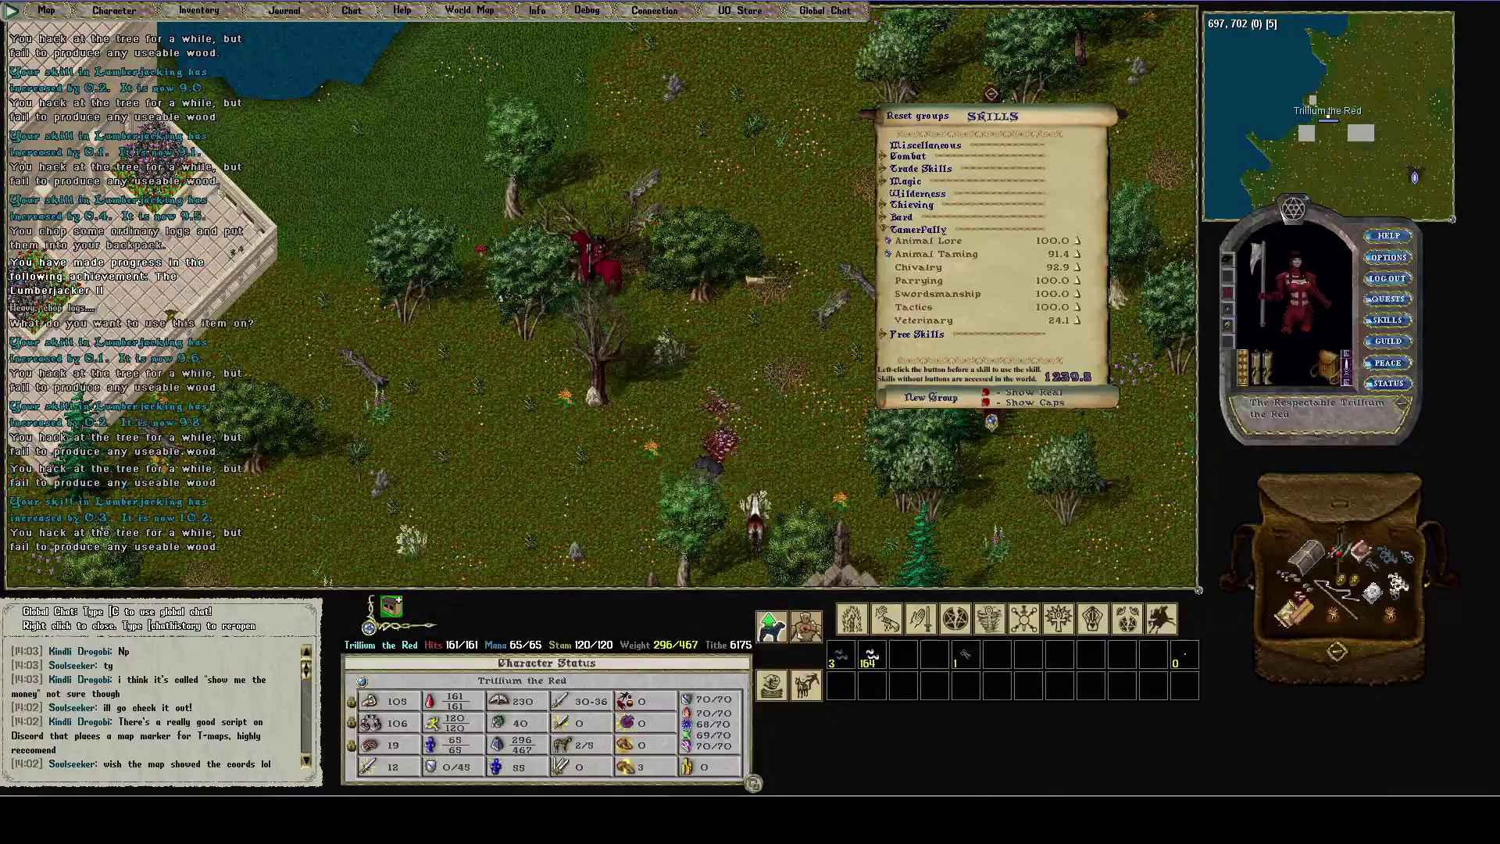
pyautogui.moveTo(1008, 820)
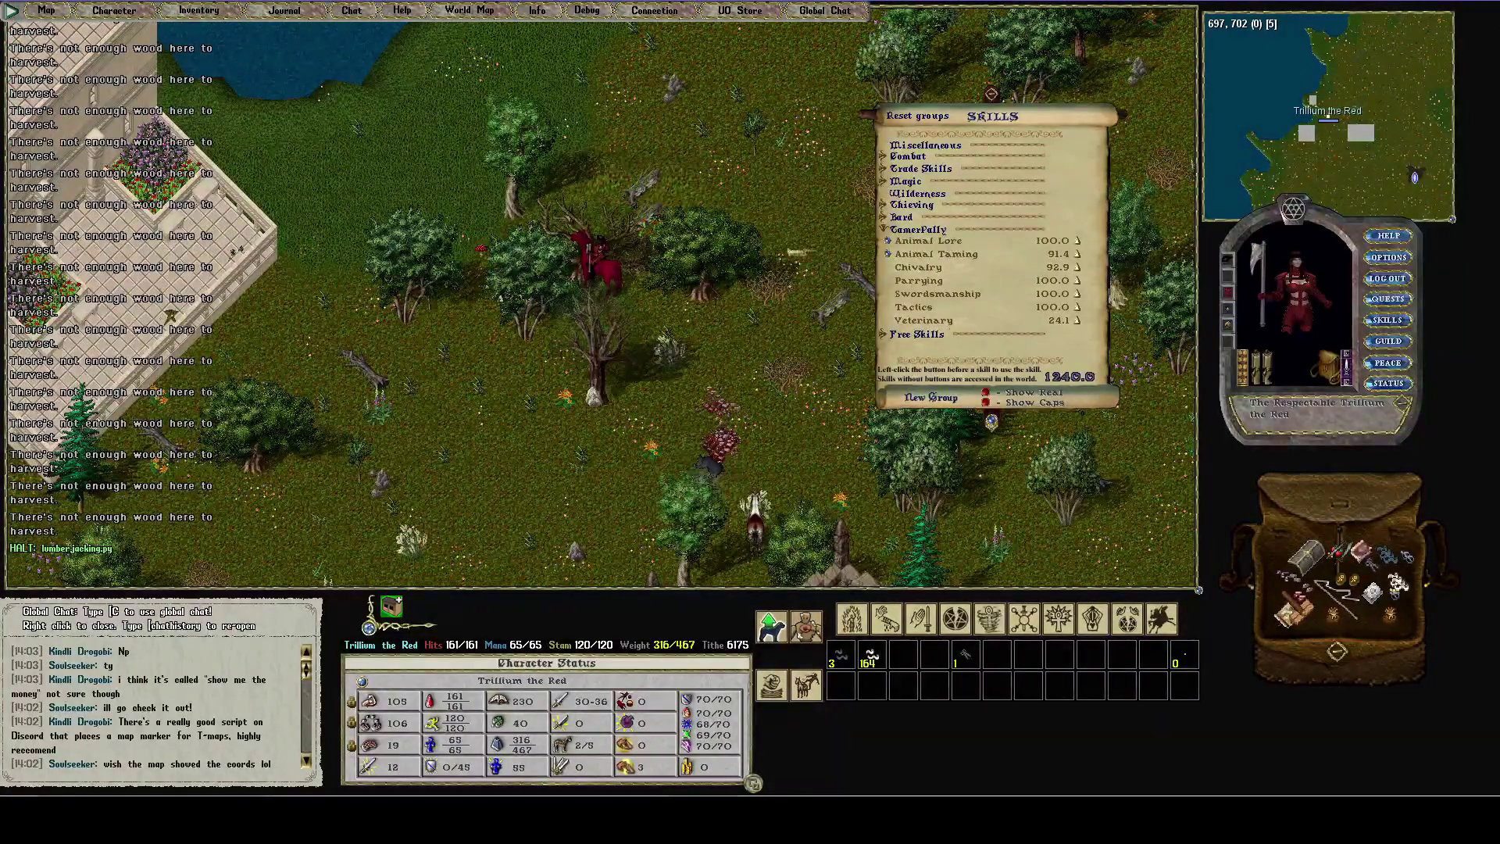
pyautogui.rightClick(741, 211)
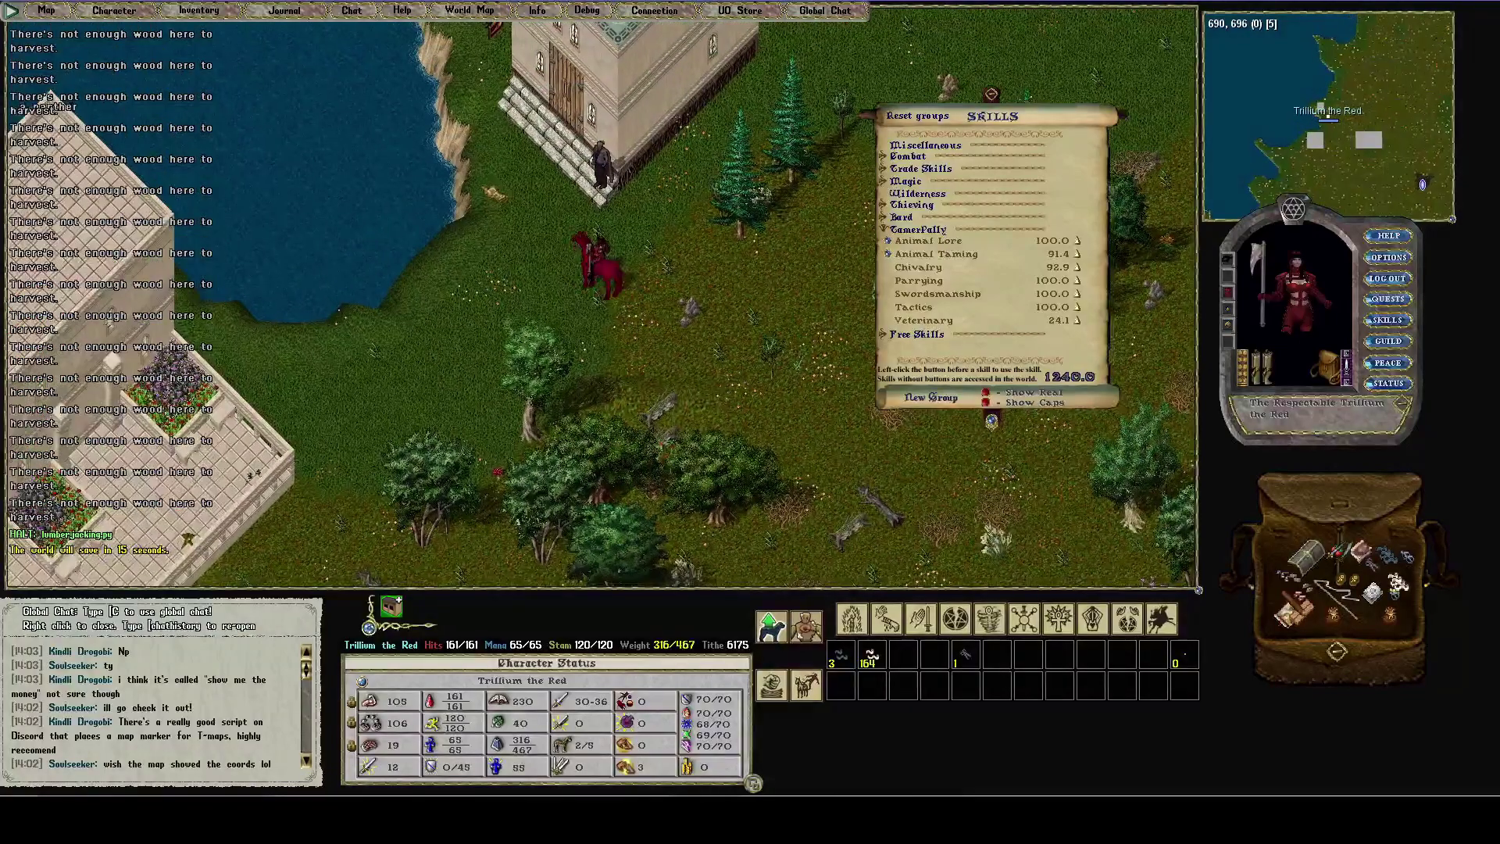
pyautogui.rightClick(500, 199)
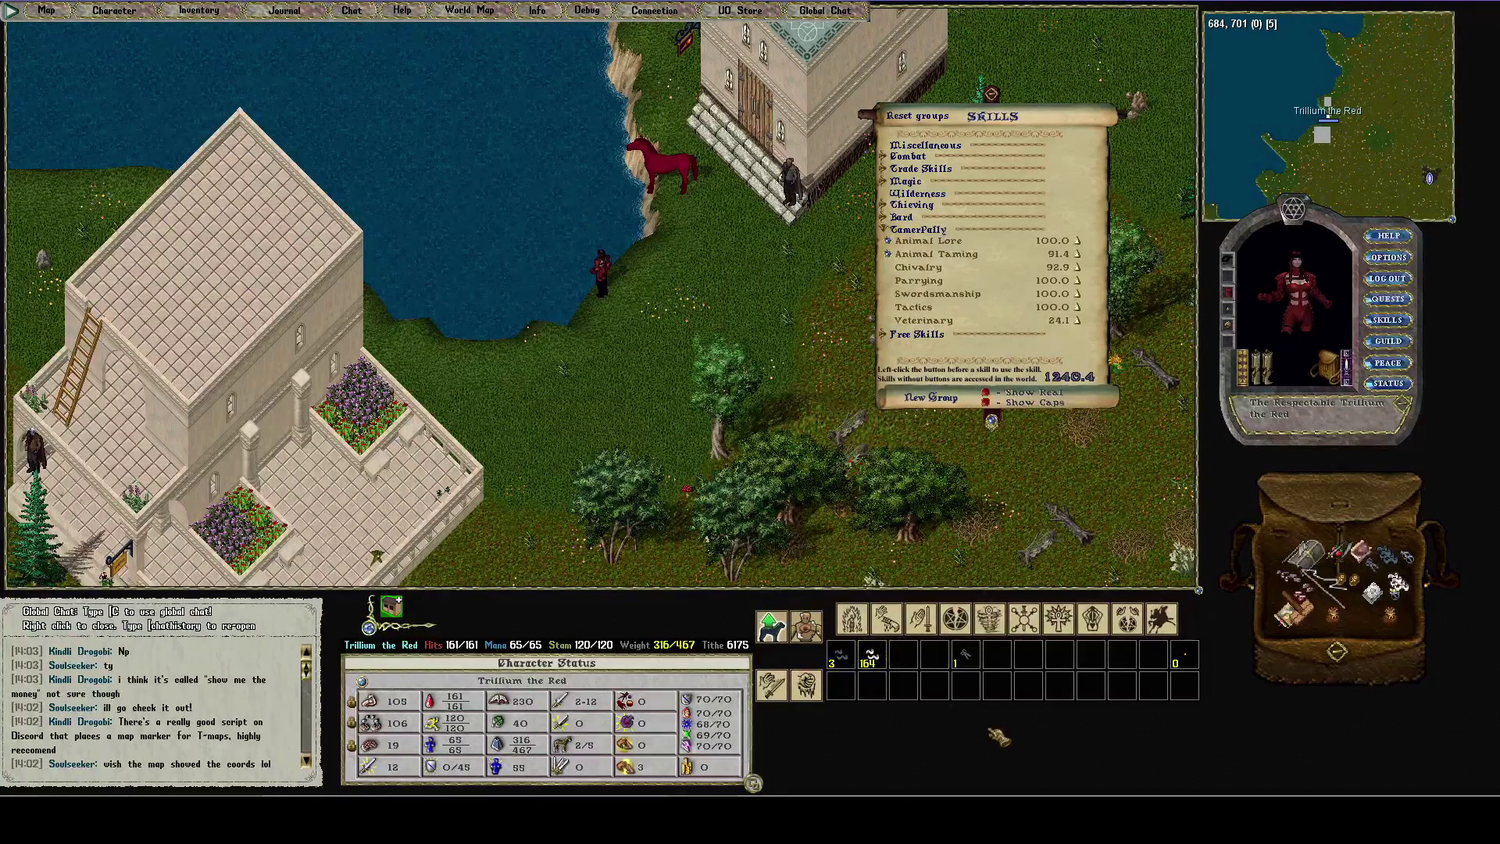
# Step: Open my_fish_start.py from the Python script list, review its code and close the editor
pyautogui.moveTo(1009, 819)
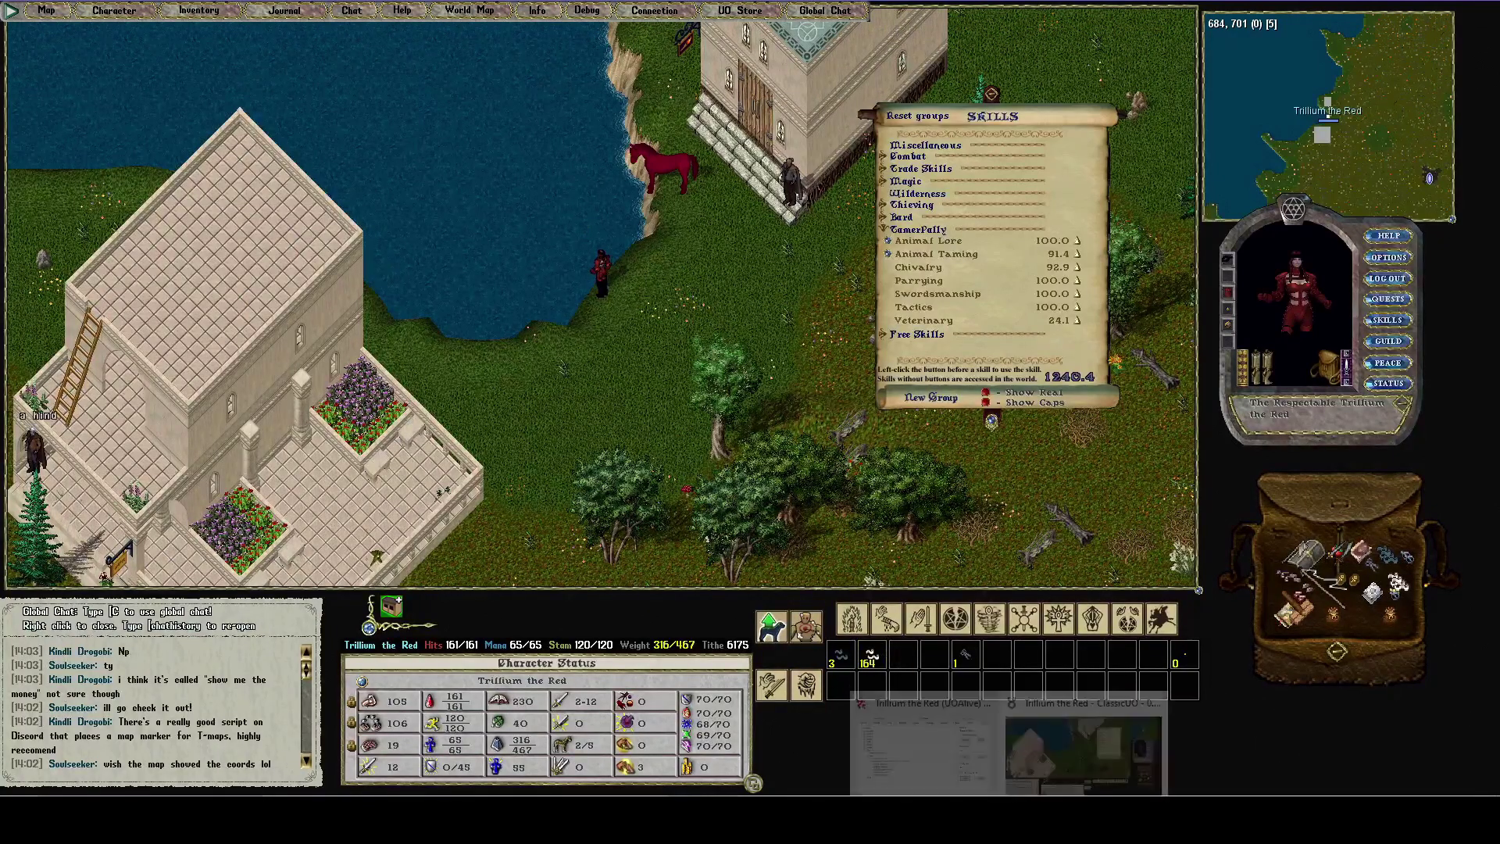
pyautogui.click(931, 754)
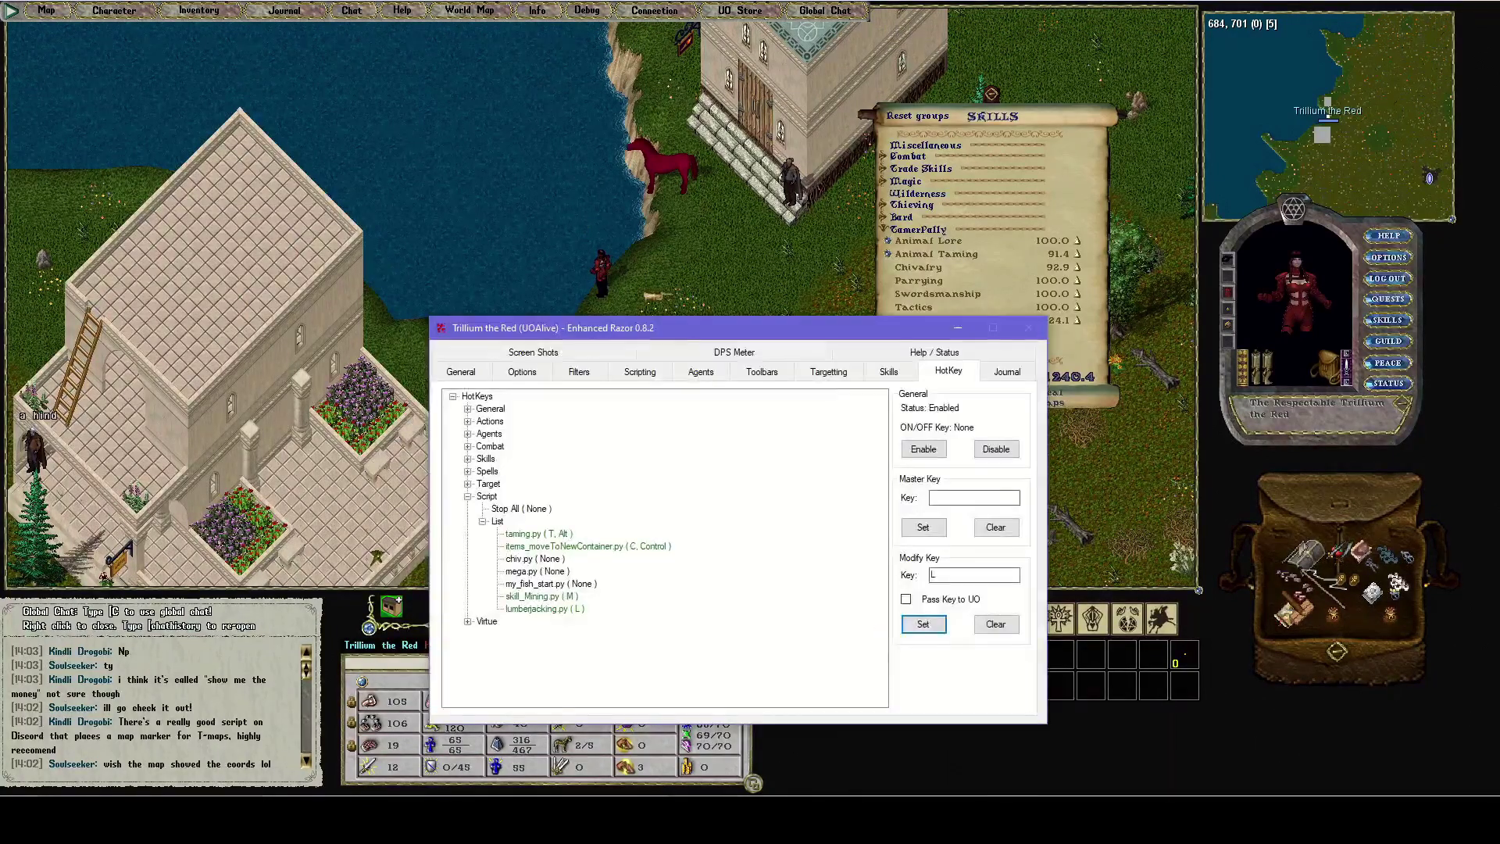
pyautogui.click(651, 375)
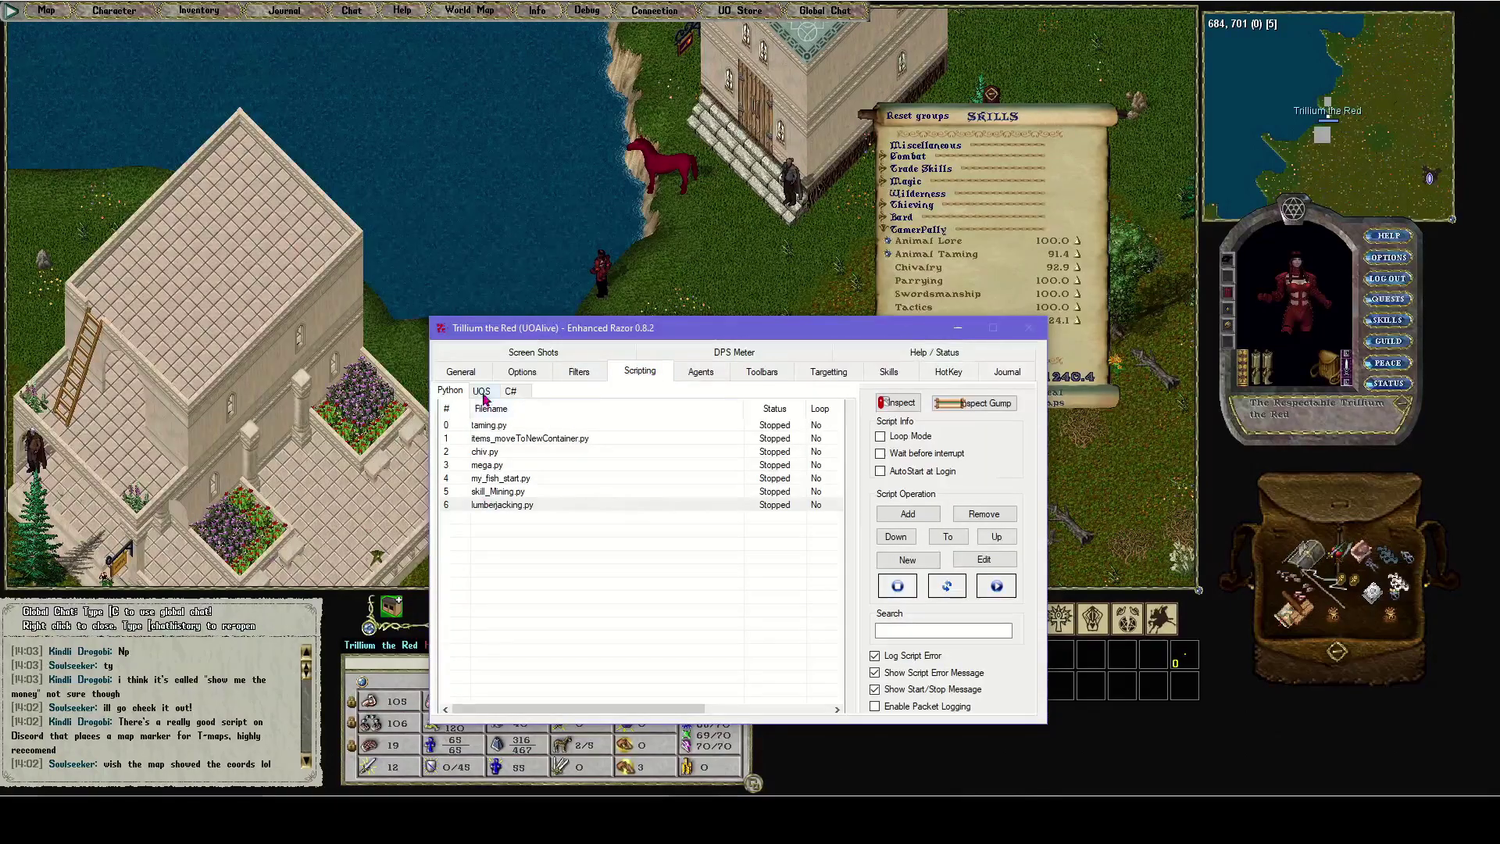
pyautogui.click(539, 479)
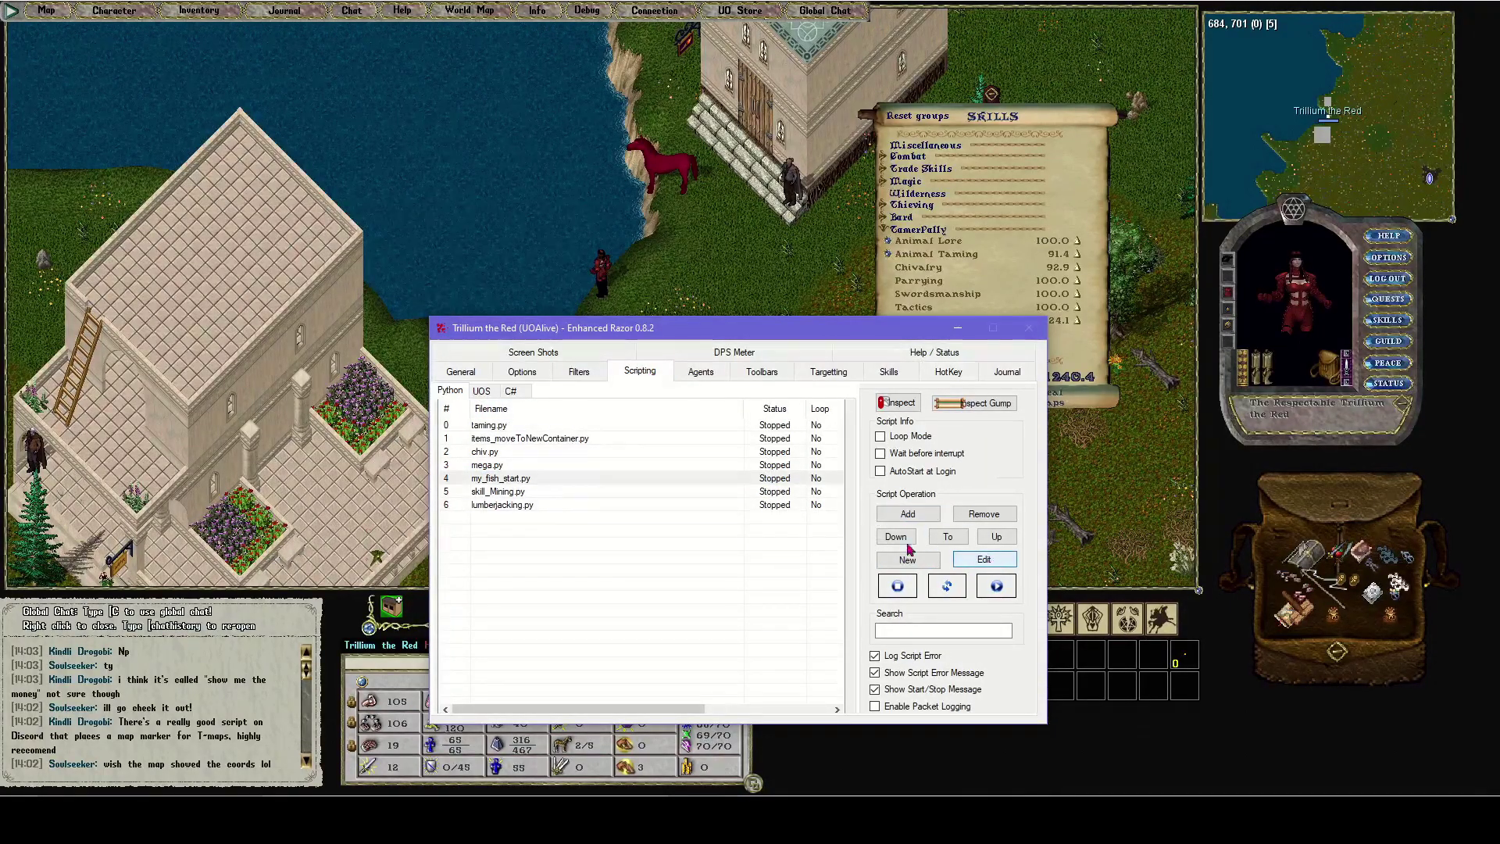
pyautogui.click(984, 559)
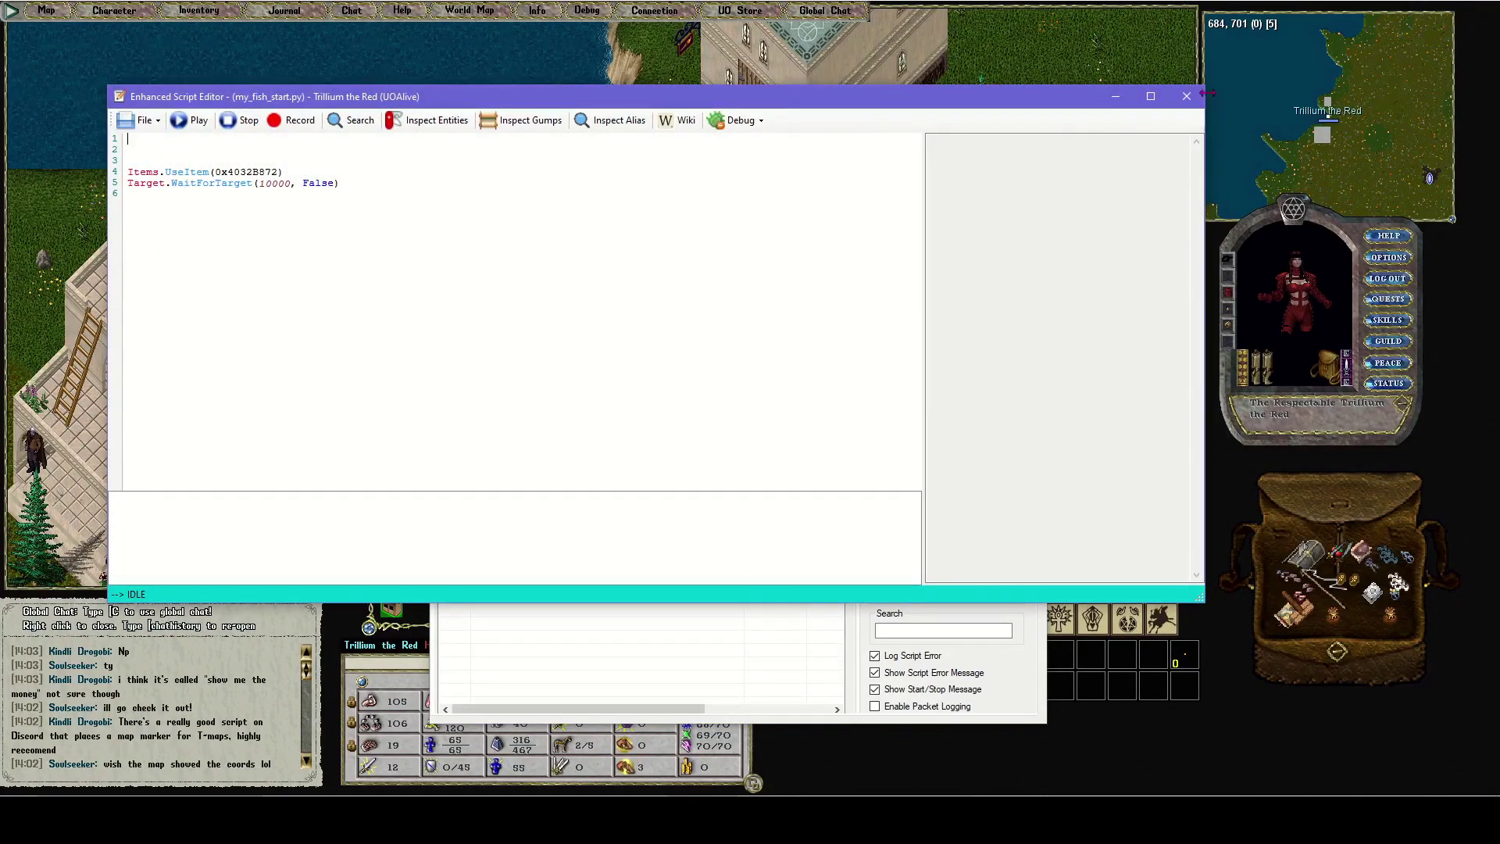
pyautogui.click(1187, 96)
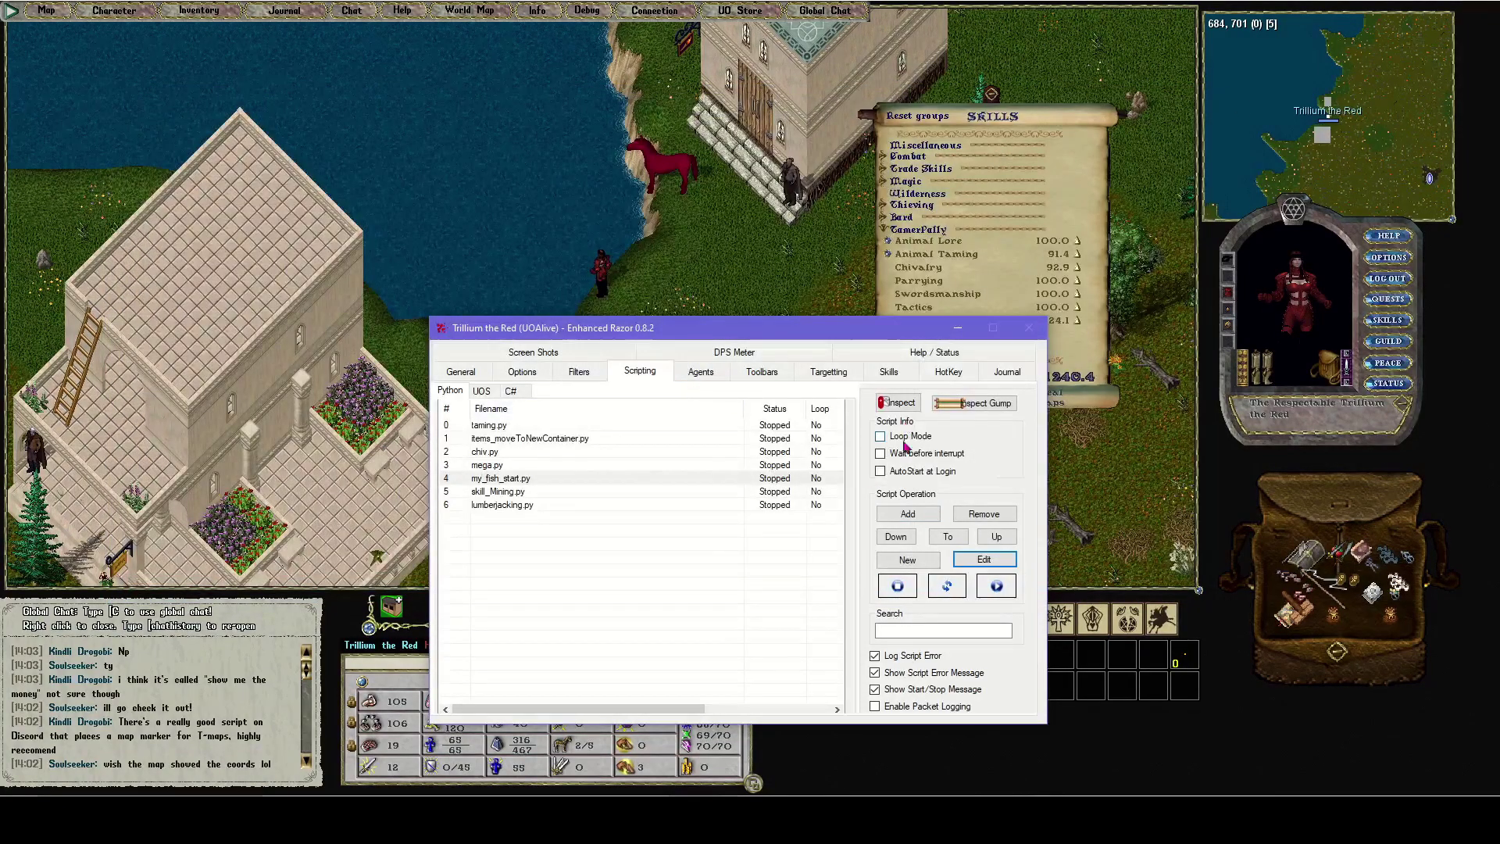
# Step: Create a new Python script and record equipping the fishing pole, using it and targeting the water, stopping the recording at the end
pyautogui.click(907, 559)
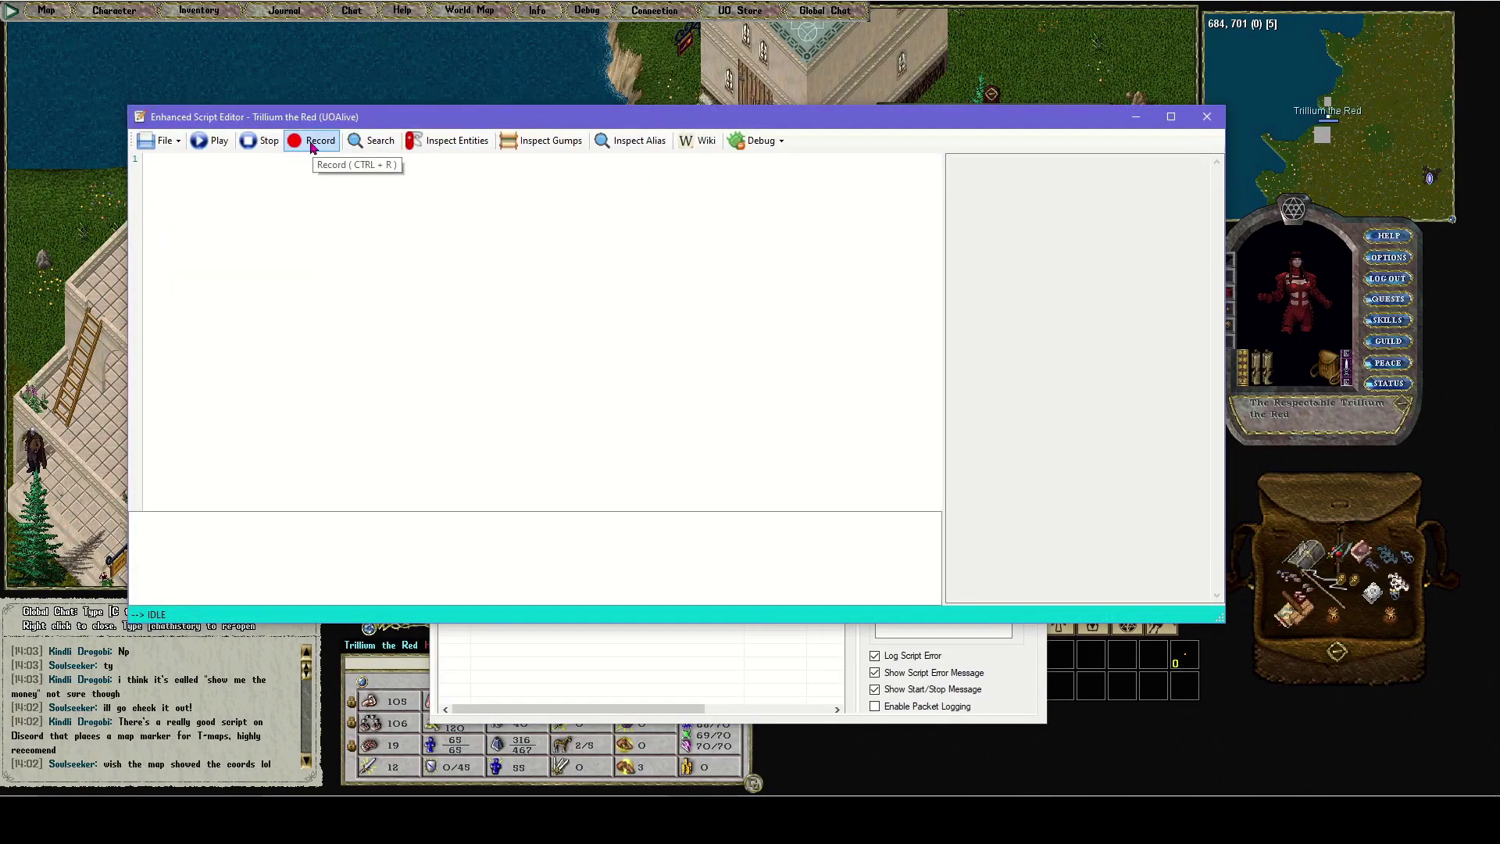
pyautogui.click(314, 144)
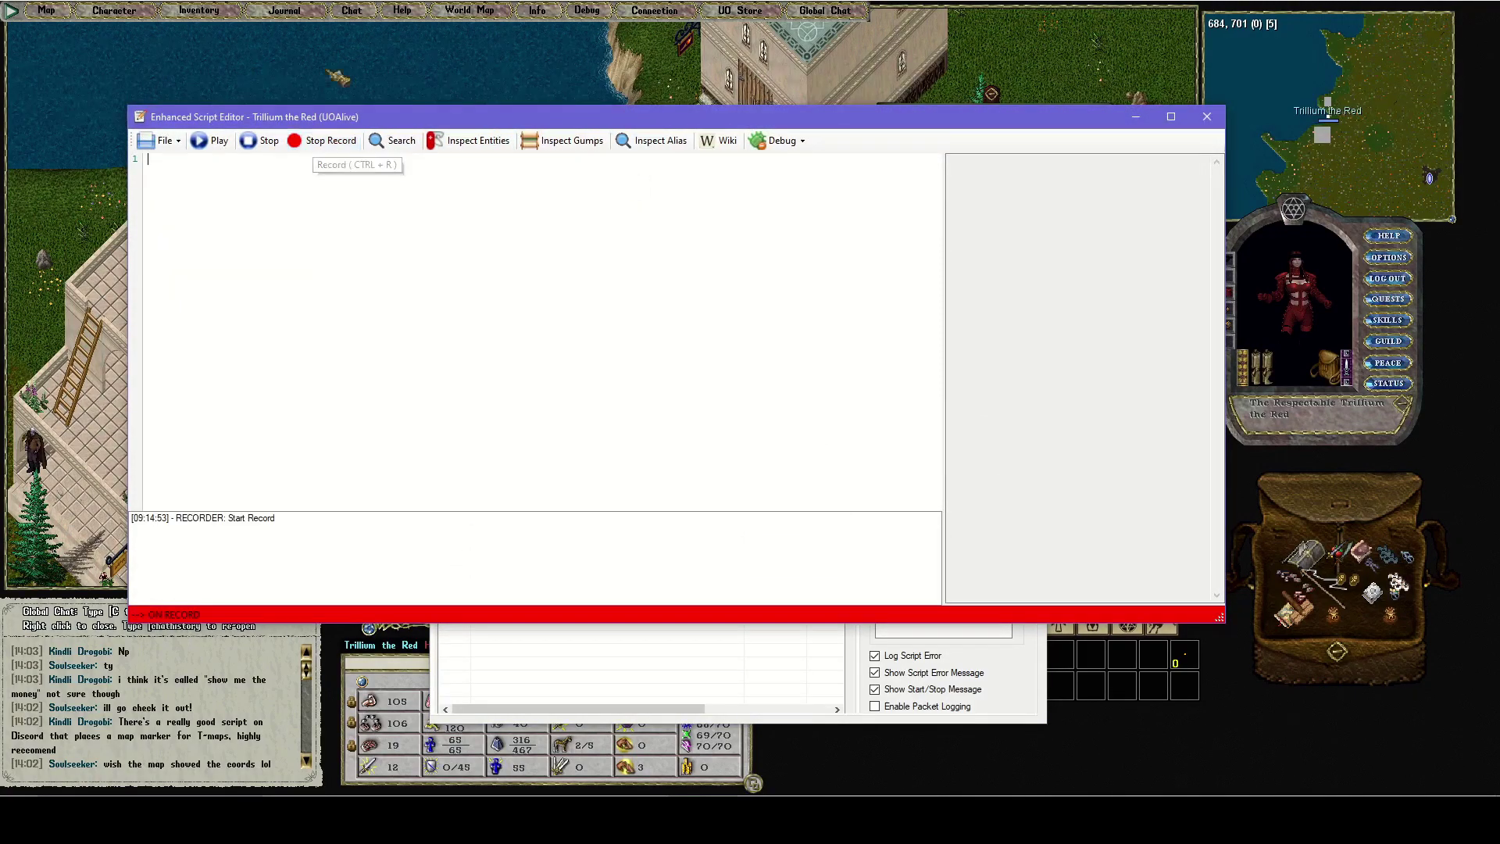
pyautogui.click(341, 72)
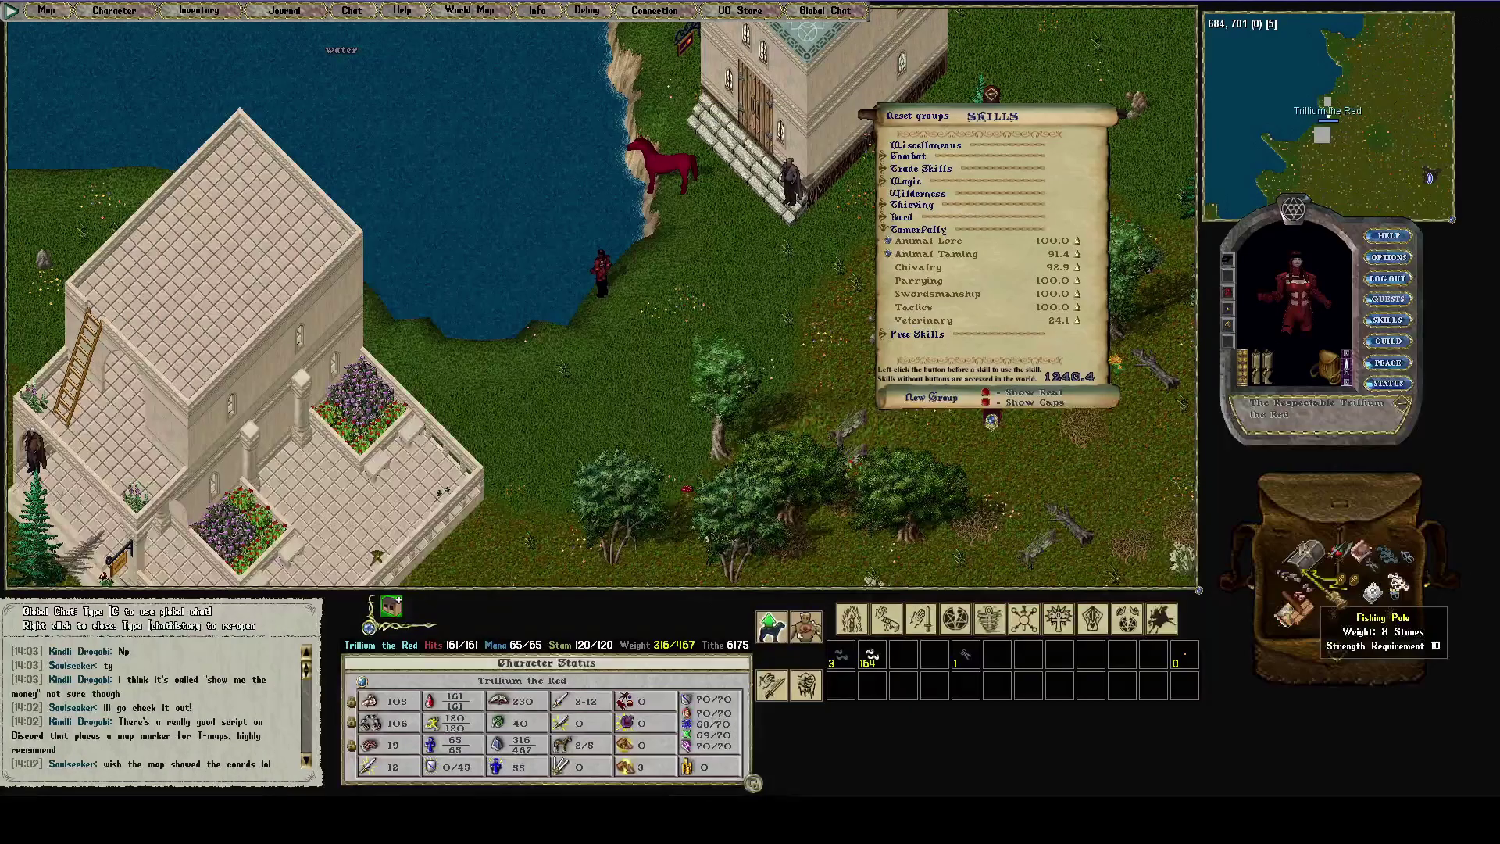
pyautogui.moveTo(1332, 592); pyautogui.dragTo(1308, 303)
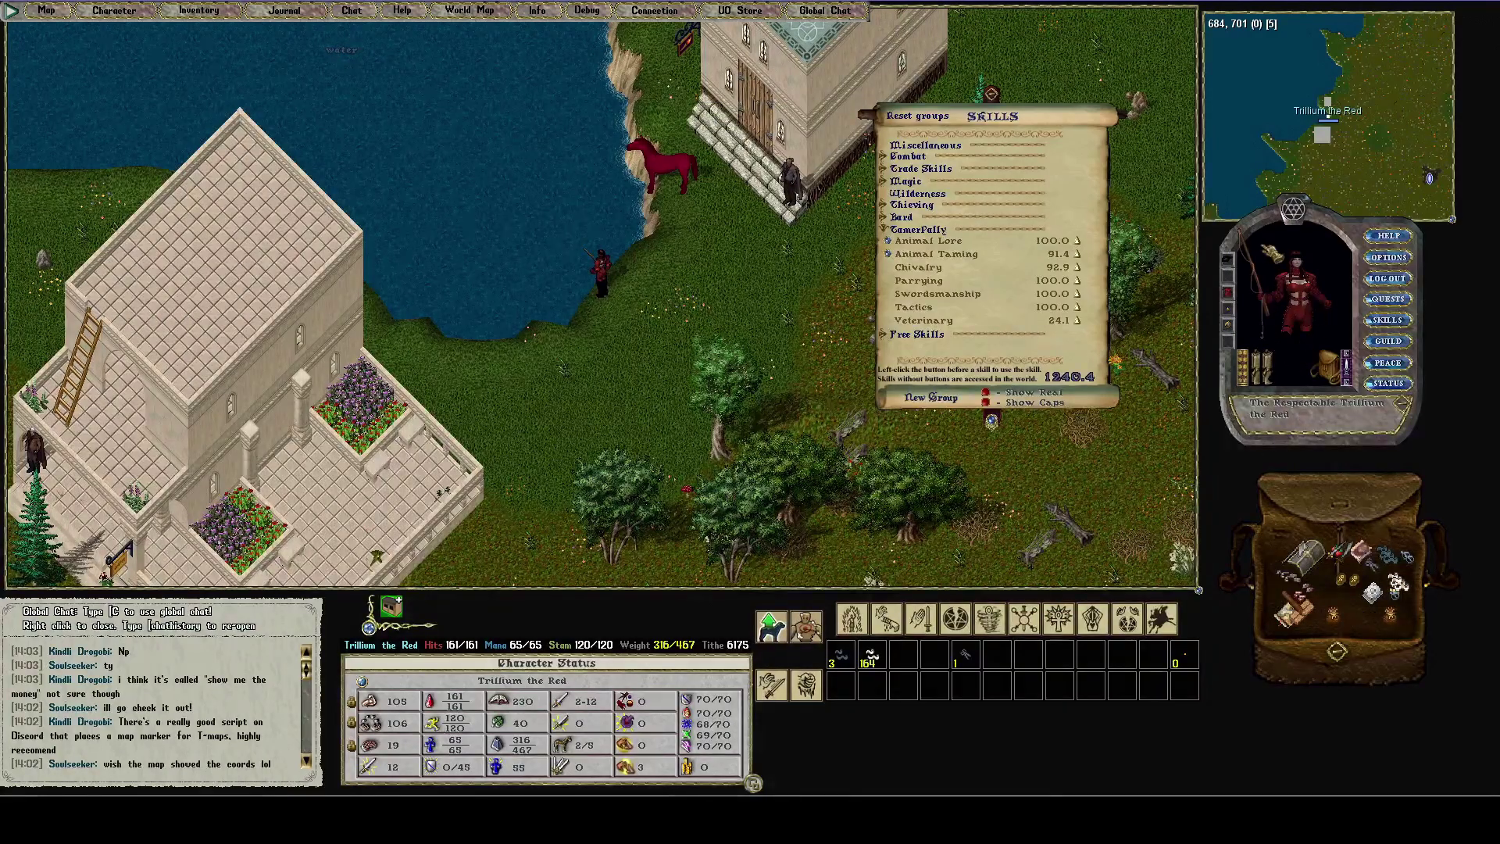
pyautogui.doubleClick(1268, 277)
pyautogui.click(545, 274)
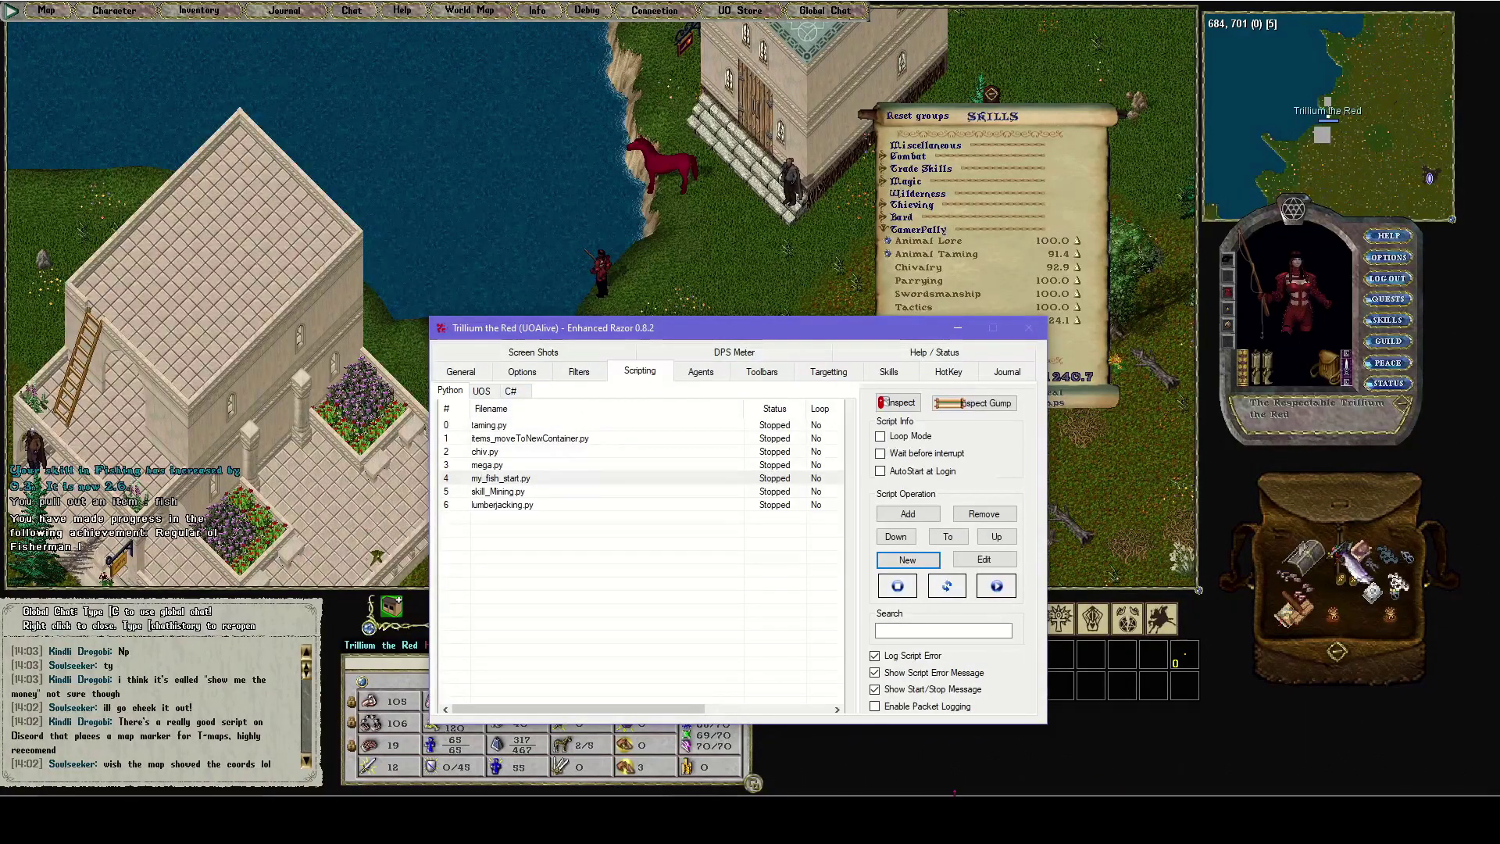
pyautogui.click(953, 792)
pyautogui.click(305, 139)
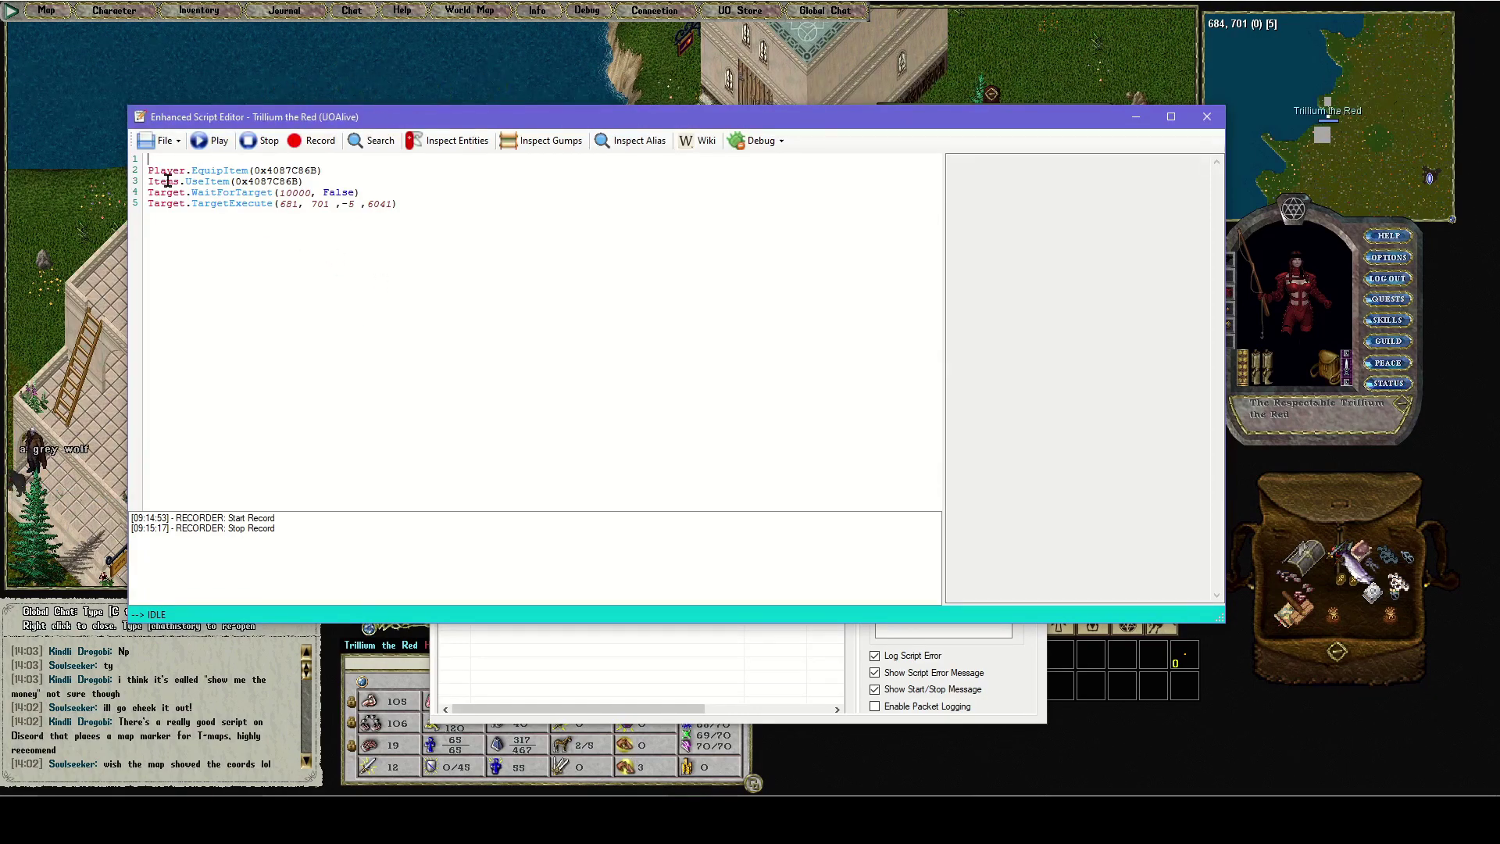
# Step: Test the recorded fishing script by running it while watching the character in the game, and return to the script editor
pyautogui.click(218, 144)
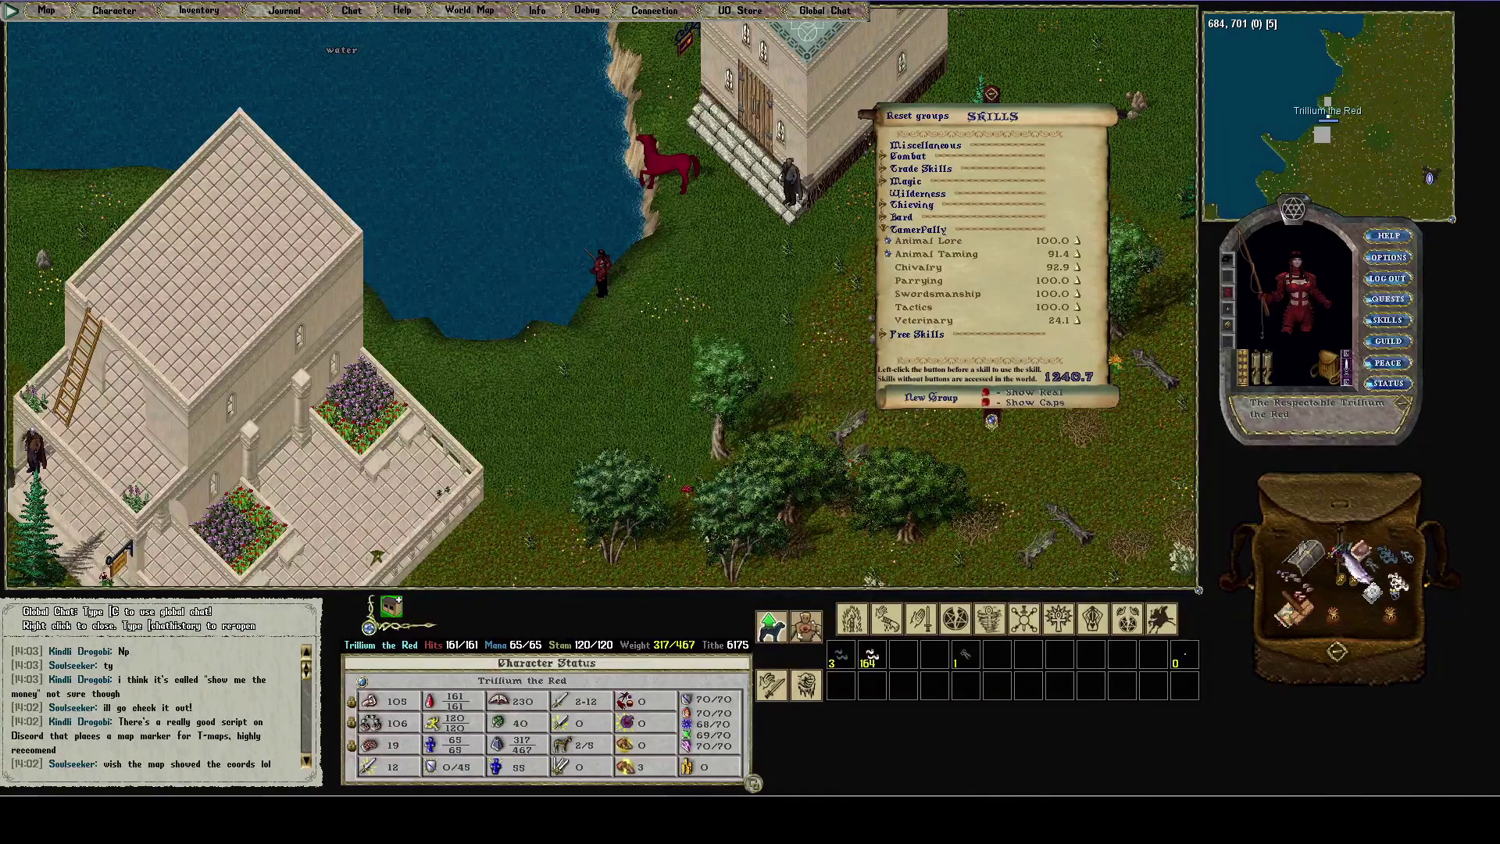
pyautogui.hotkey('alt', 'Tab')
pyautogui.click(217, 141)
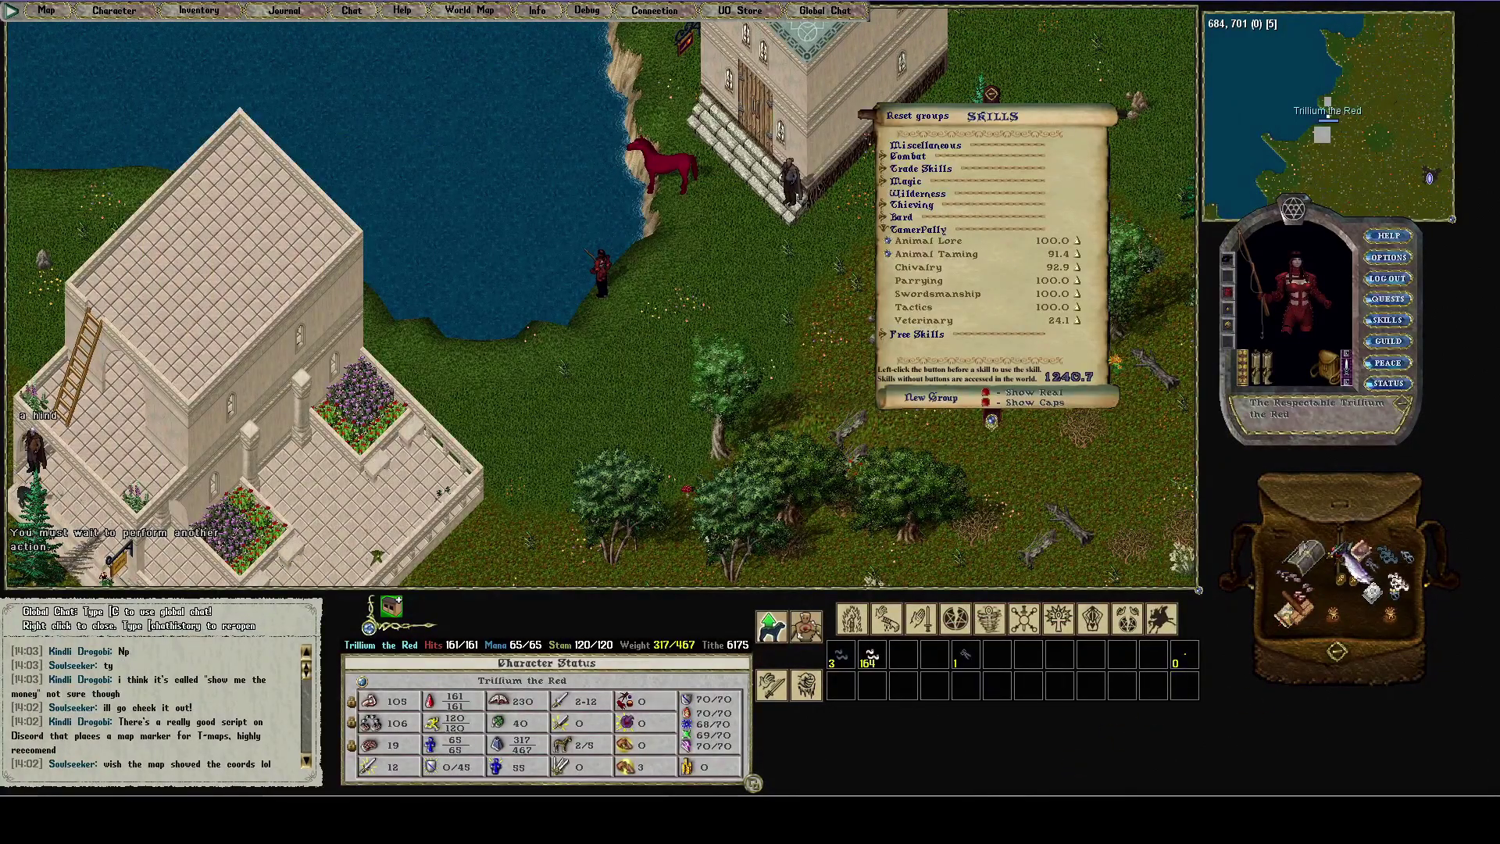
pyautogui.click(1167, 737)
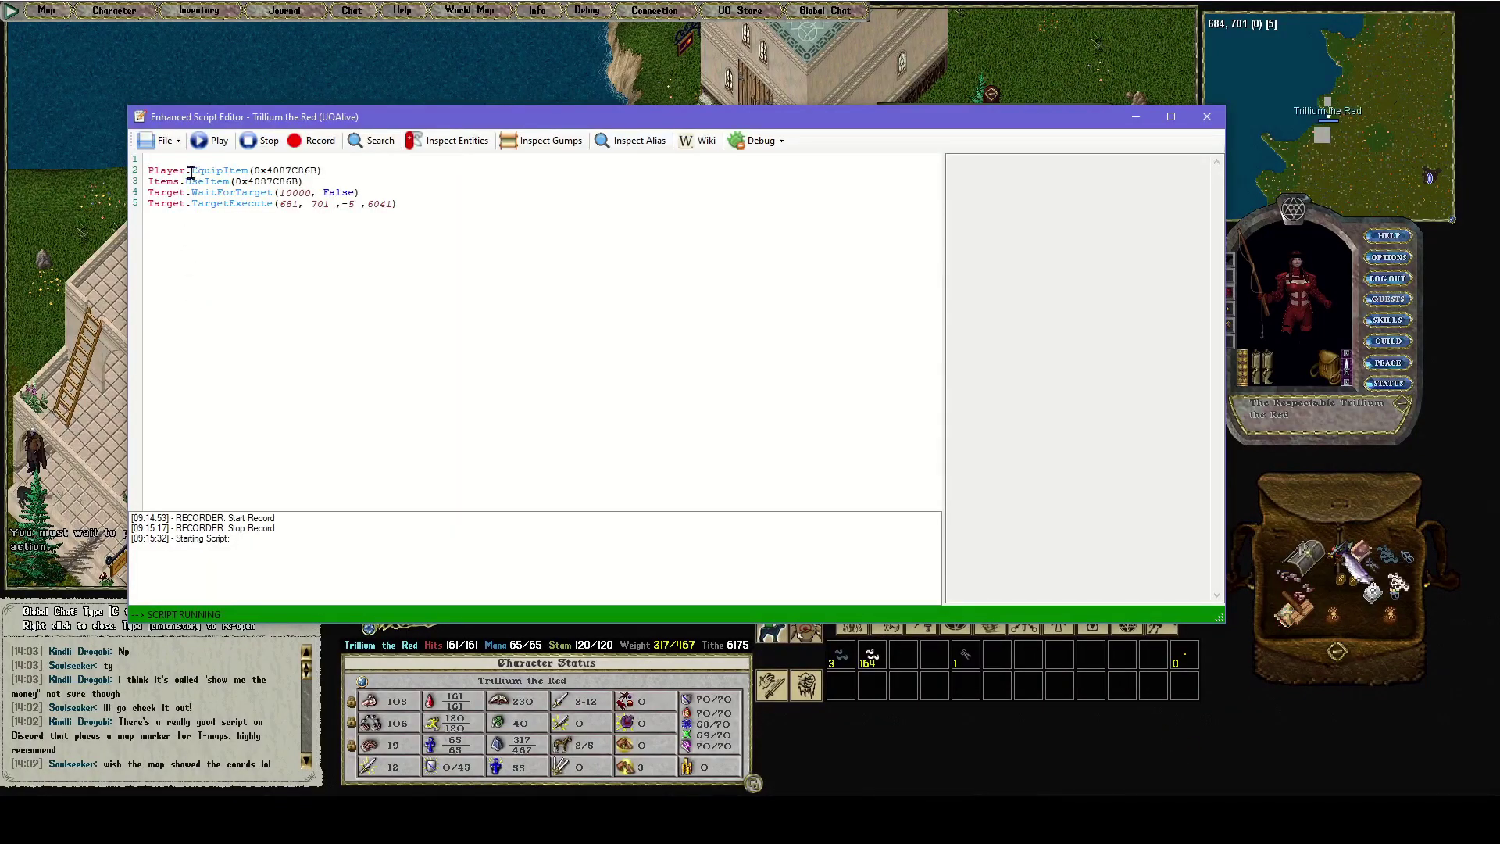
# Step: Insert a Misc.Pause(1500) line between the Player.EquipItem and Items.UseItem lines
pyautogui.click(336, 170)
pyautogui.press('Return')
pyautogui.write('Misc.Pause')
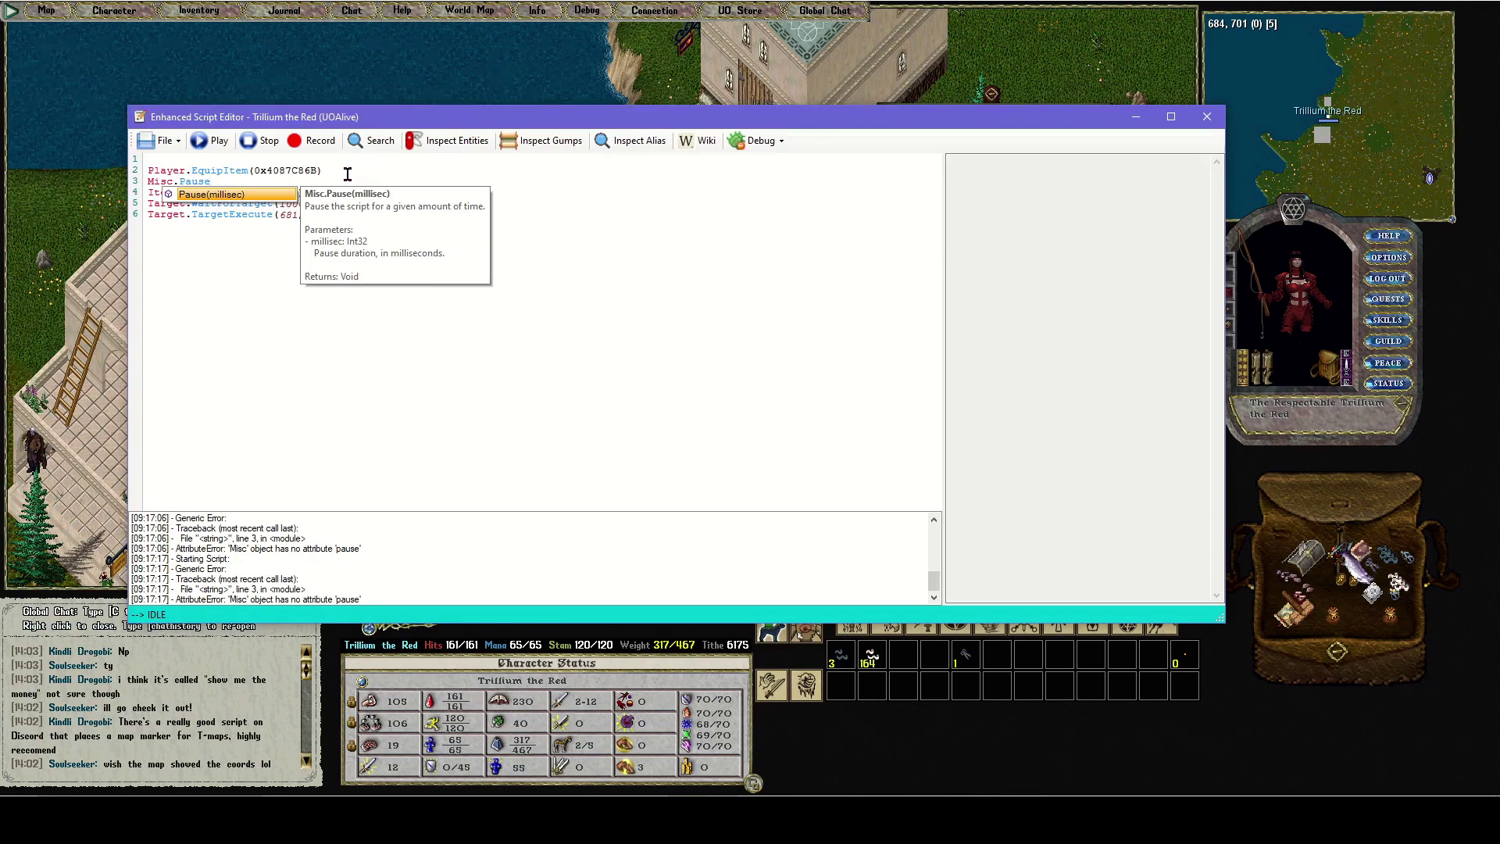
pyautogui.write('(1500')
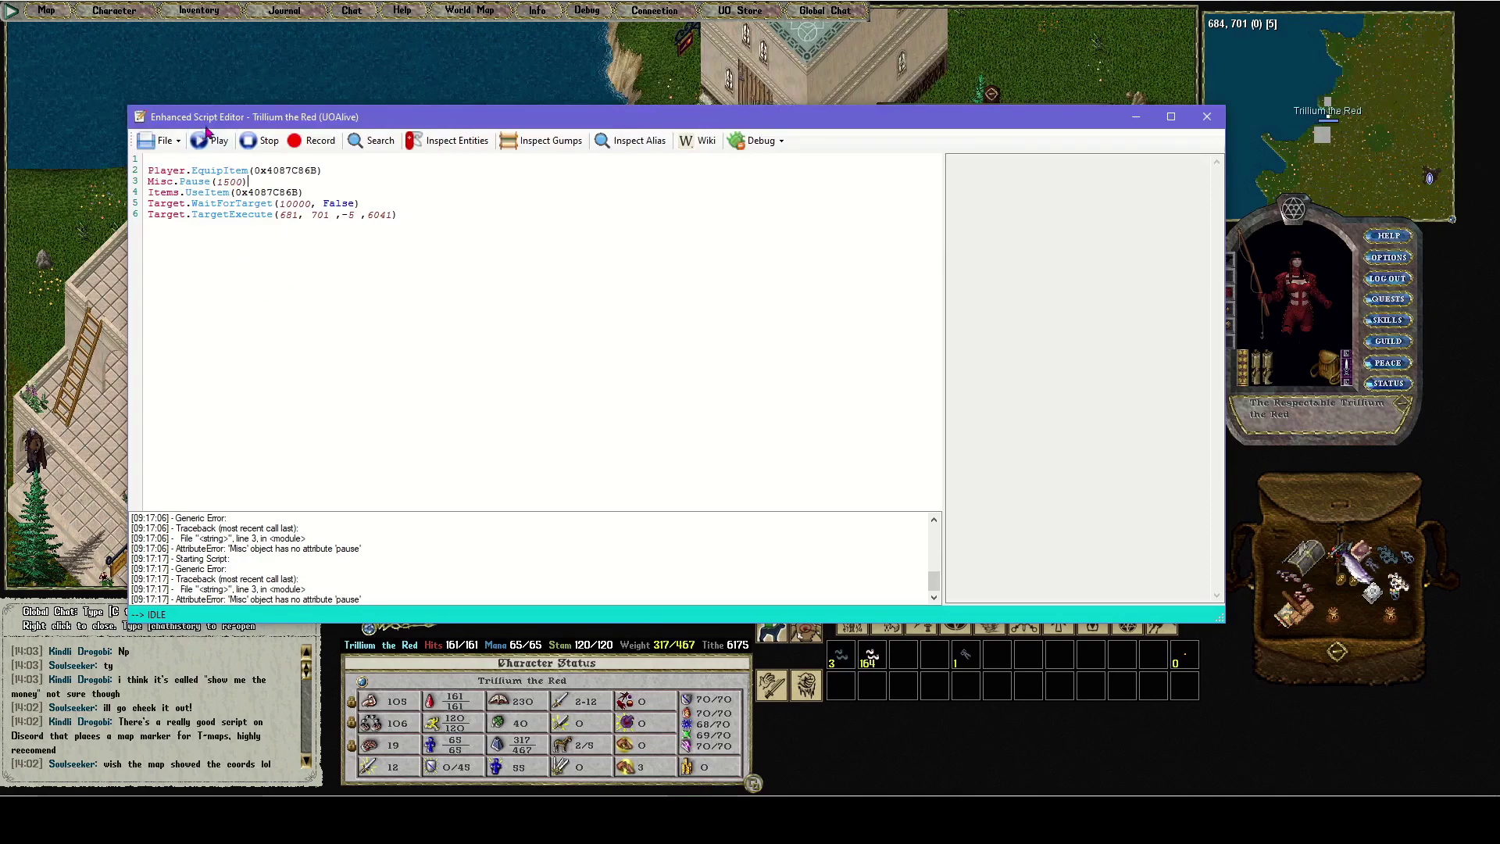
# Step: Run the fishing script with the added pause, watch the character fish and return to the editor
pyautogui.click(218, 144)
pyautogui.click(348, 61)
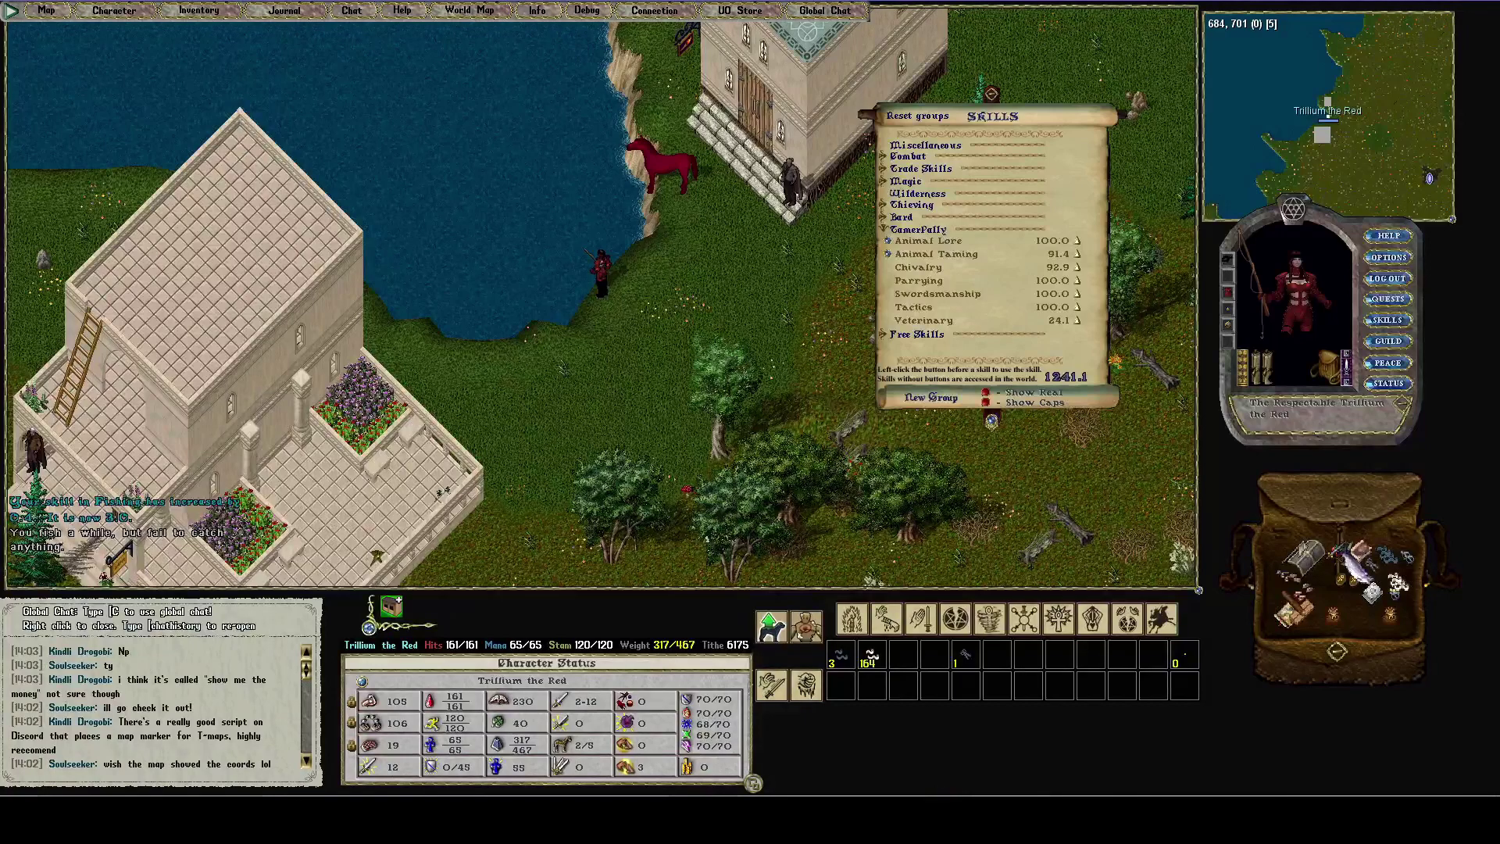
pyautogui.moveTo(1006, 820)
pyautogui.click(1141, 763)
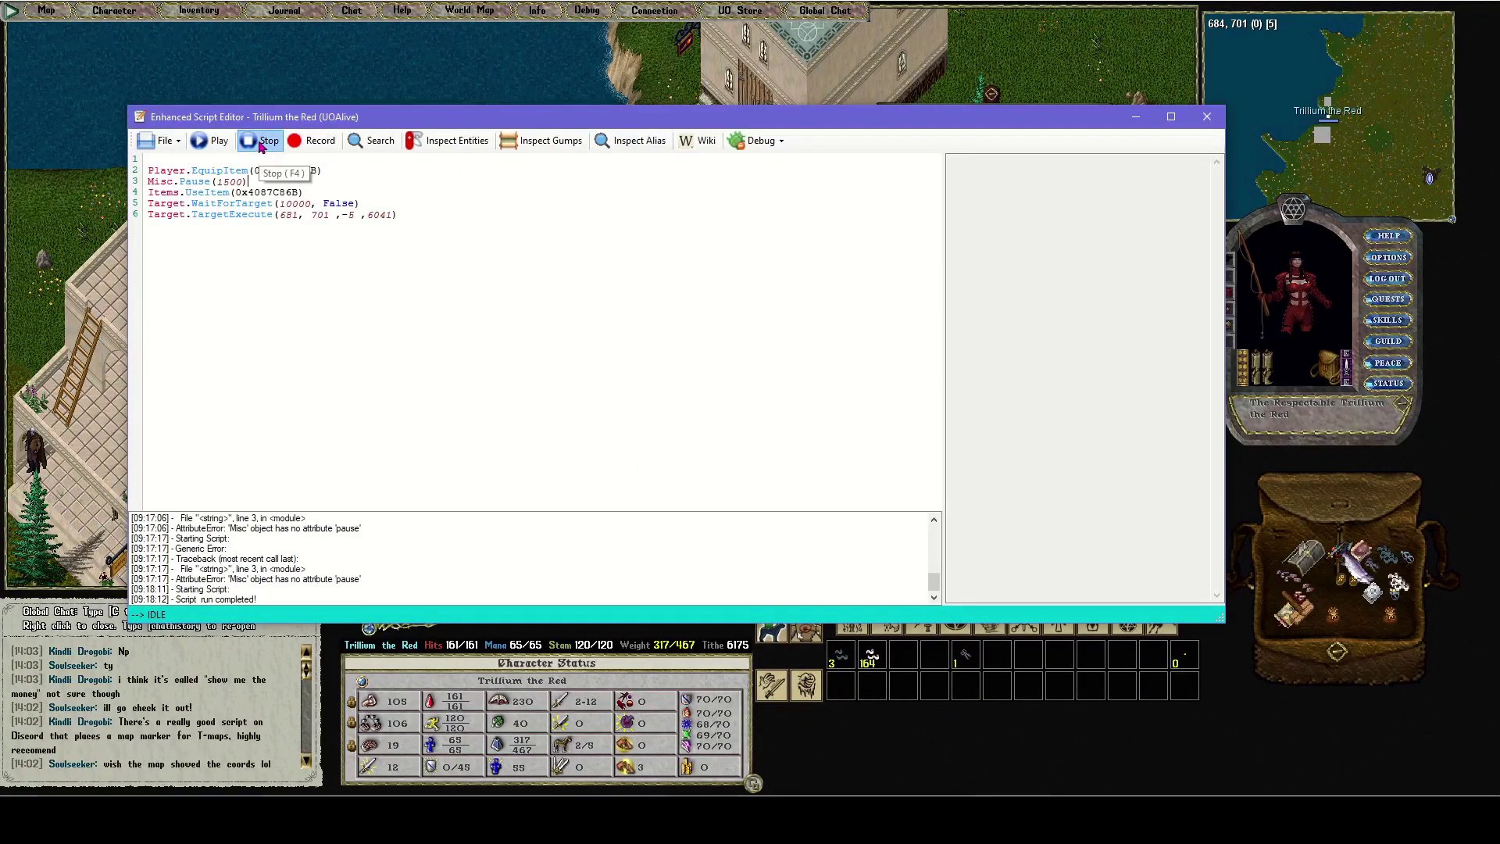
# Step: Highlight the Target.TargetExecute line and its coordinates, and select the two target lines 5 and 6 together
pyautogui.click(137, 214)
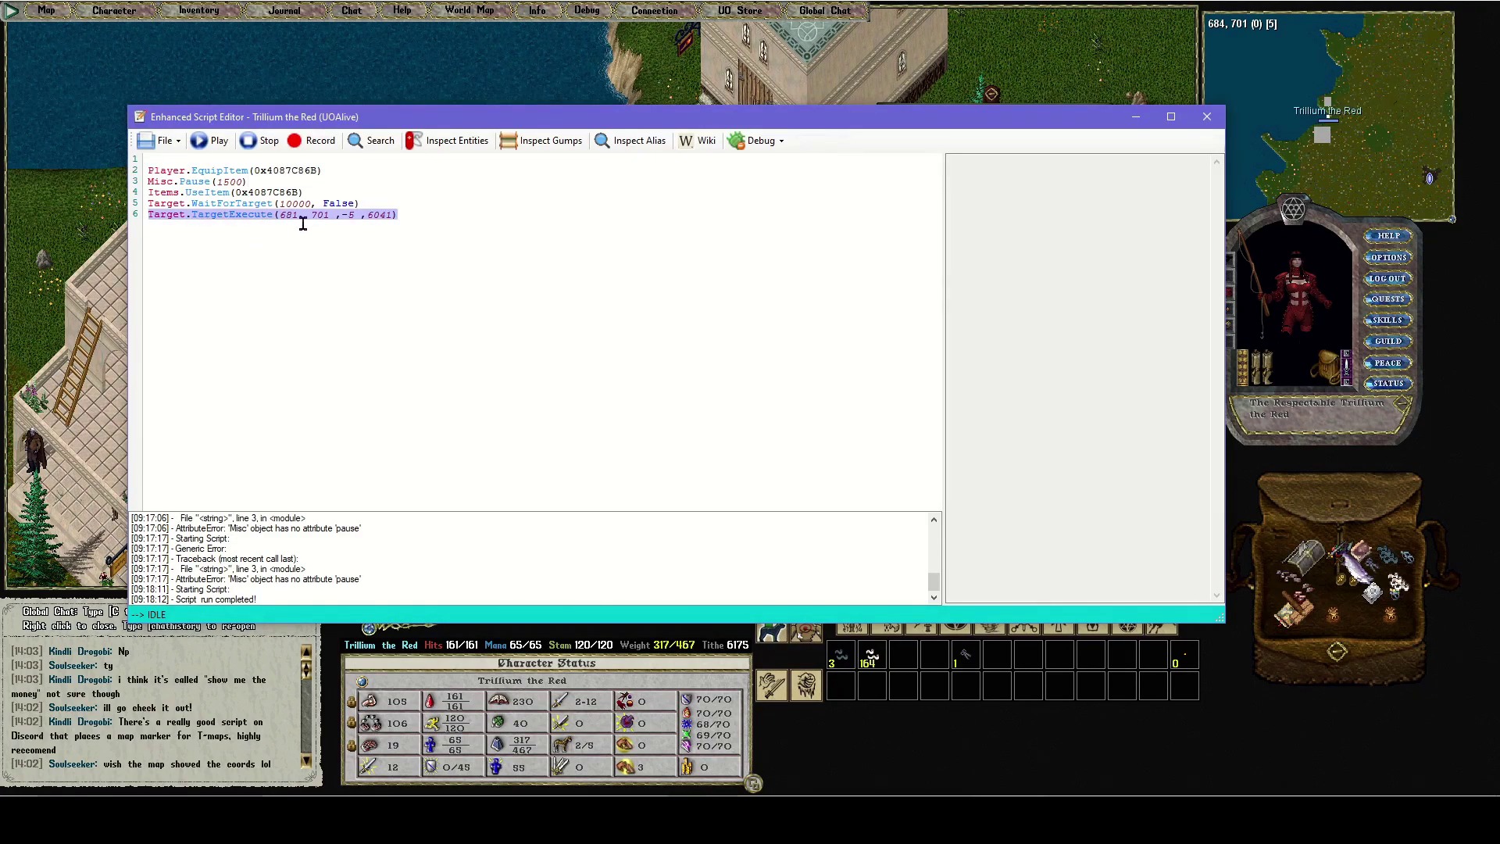
pyautogui.click(417, 217)
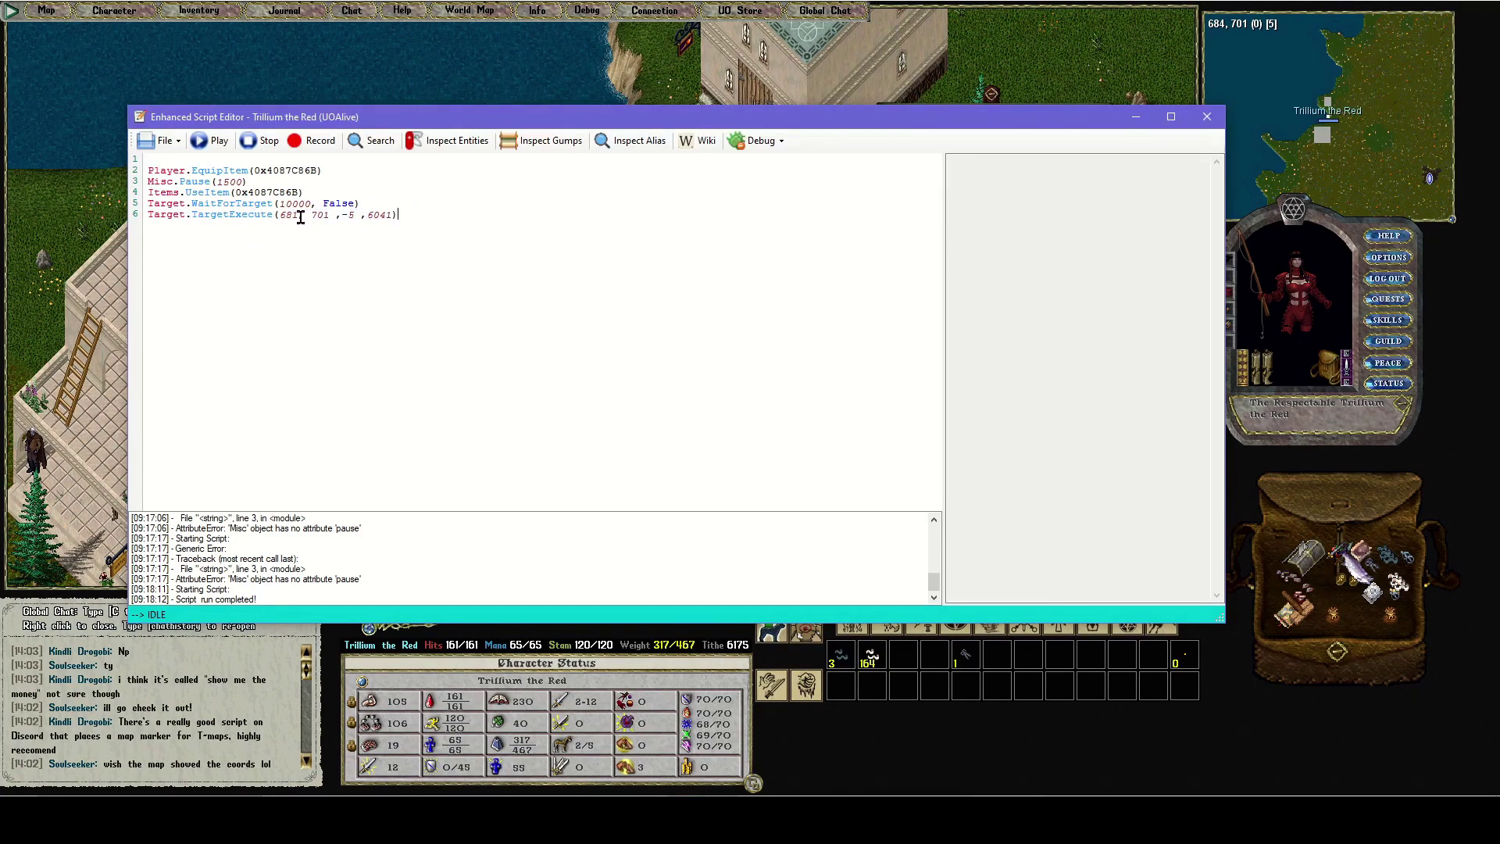
pyautogui.moveTo(290, 216); pyautogui.dragTo(399, 218)
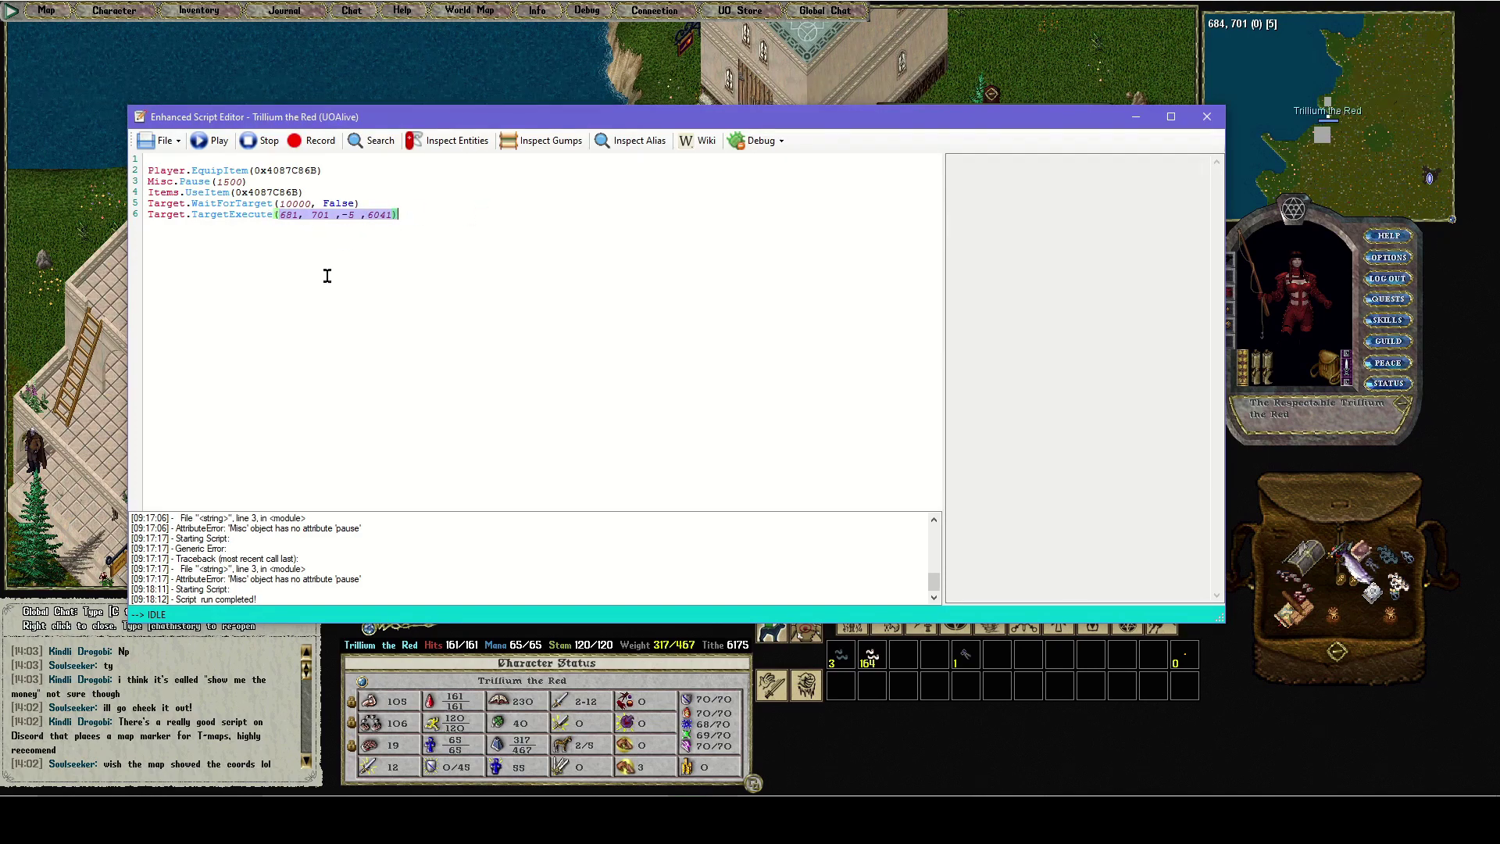
pyautogui.moveTo(437, 214); pyautogui.dragTo(167, 205)
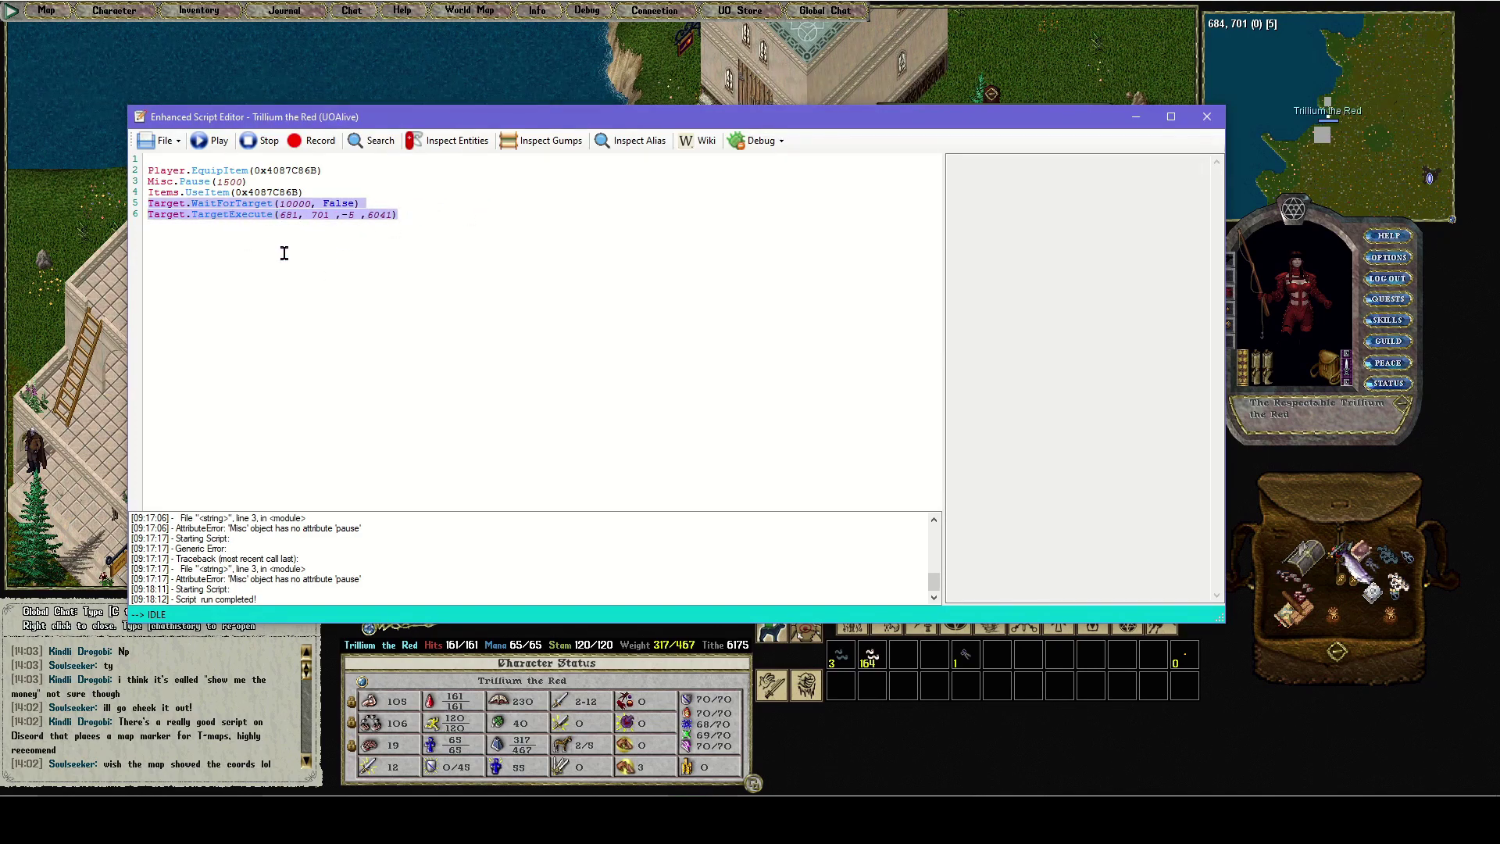
# Step: Delete the Target.TargetExecute line with its fixed coordinates from the fishing script
pyautogui.moveTo(425, 216); pyautogui.dragTo(129, 213)
pyautogui.press('Delete')
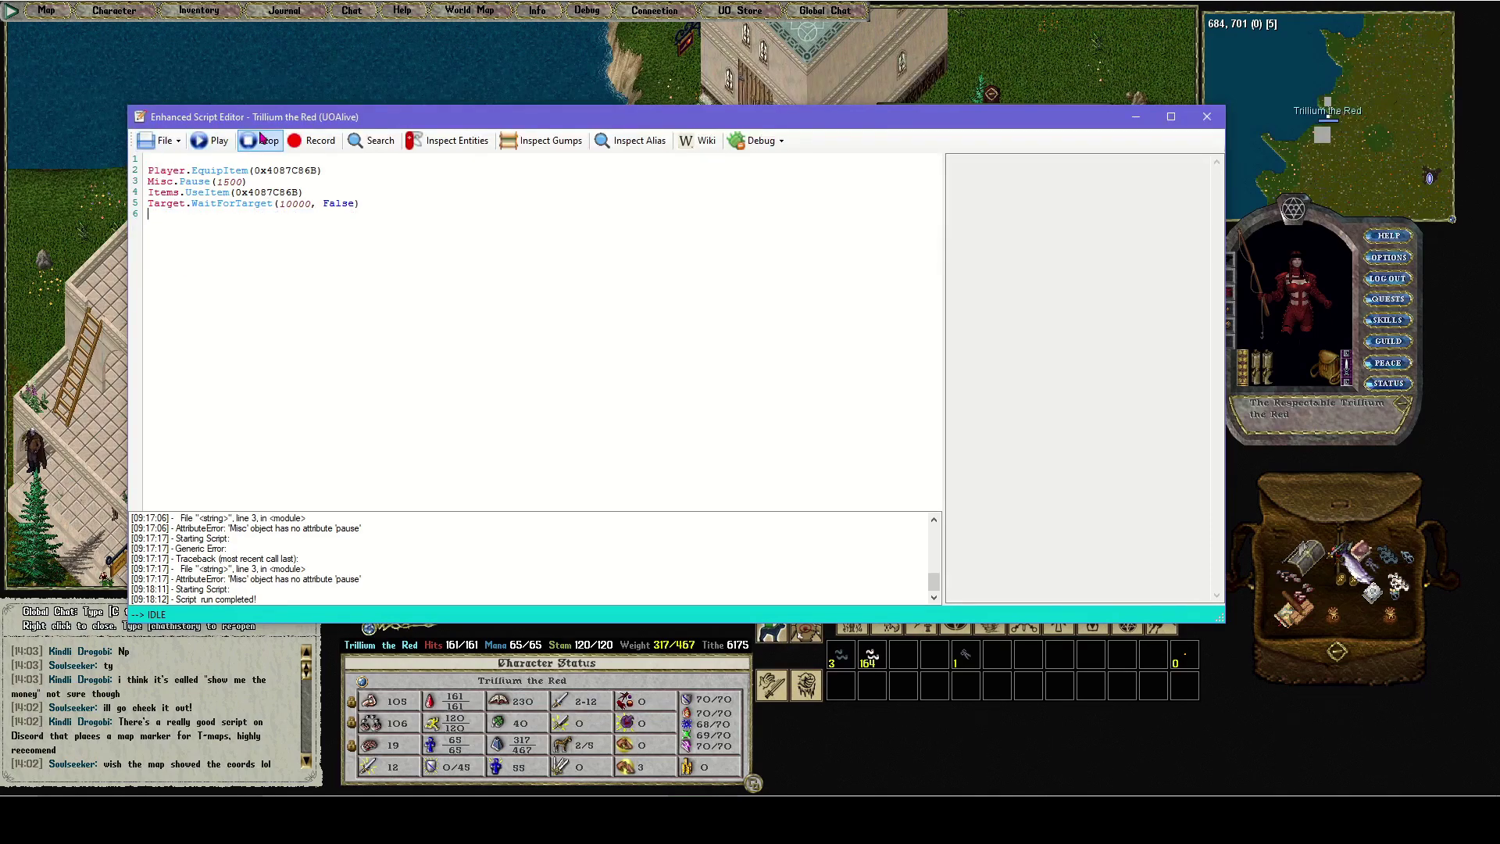
# Step: Test the shortened script by running it and targeting the water manually, walk the character along the shore, and return to the editor
pyautogui.click(212, 141)
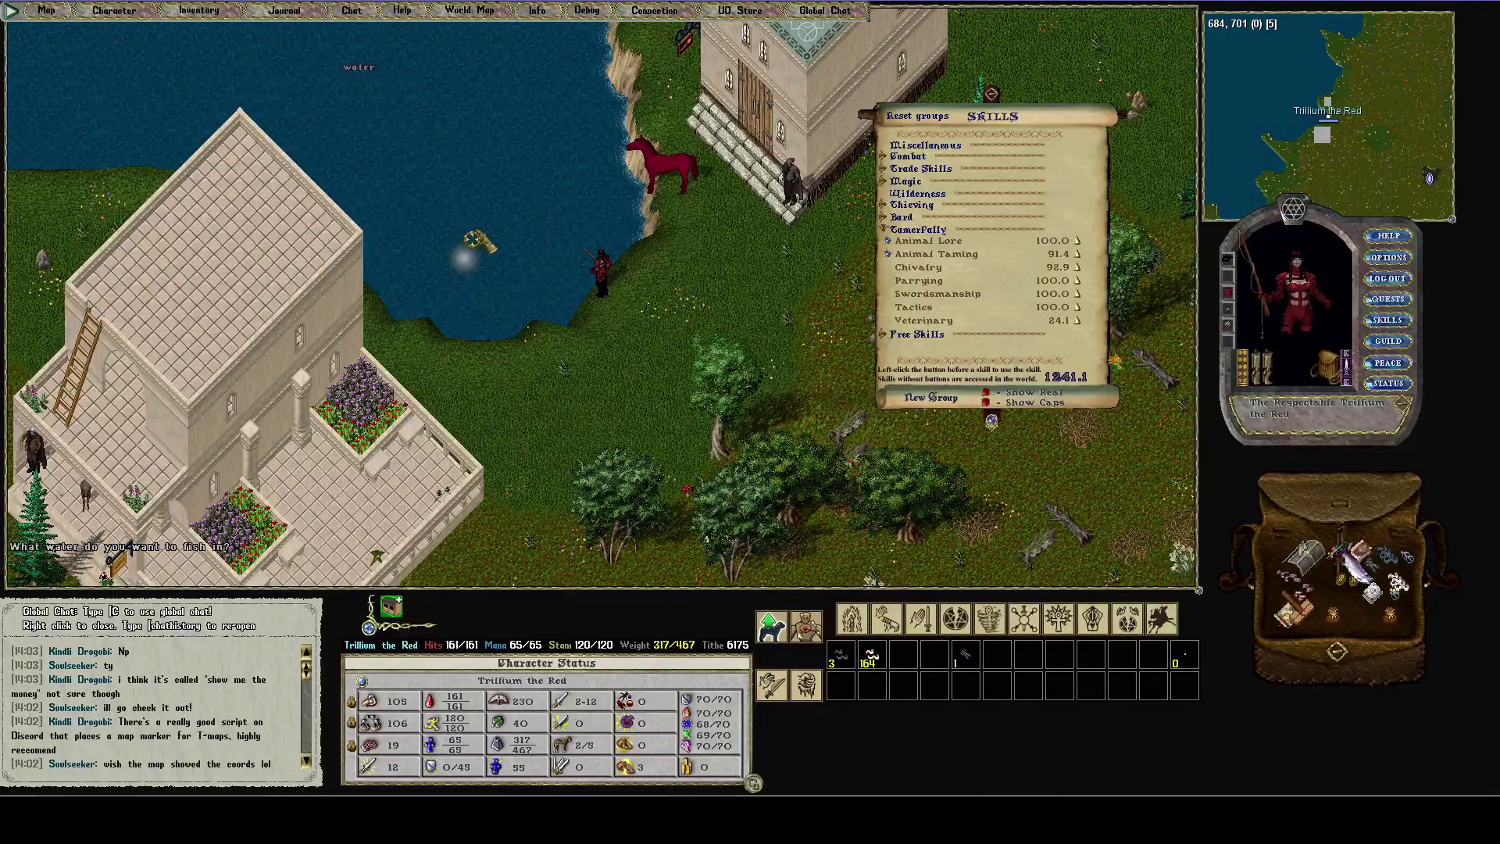
pyautogui.click(560, 248)
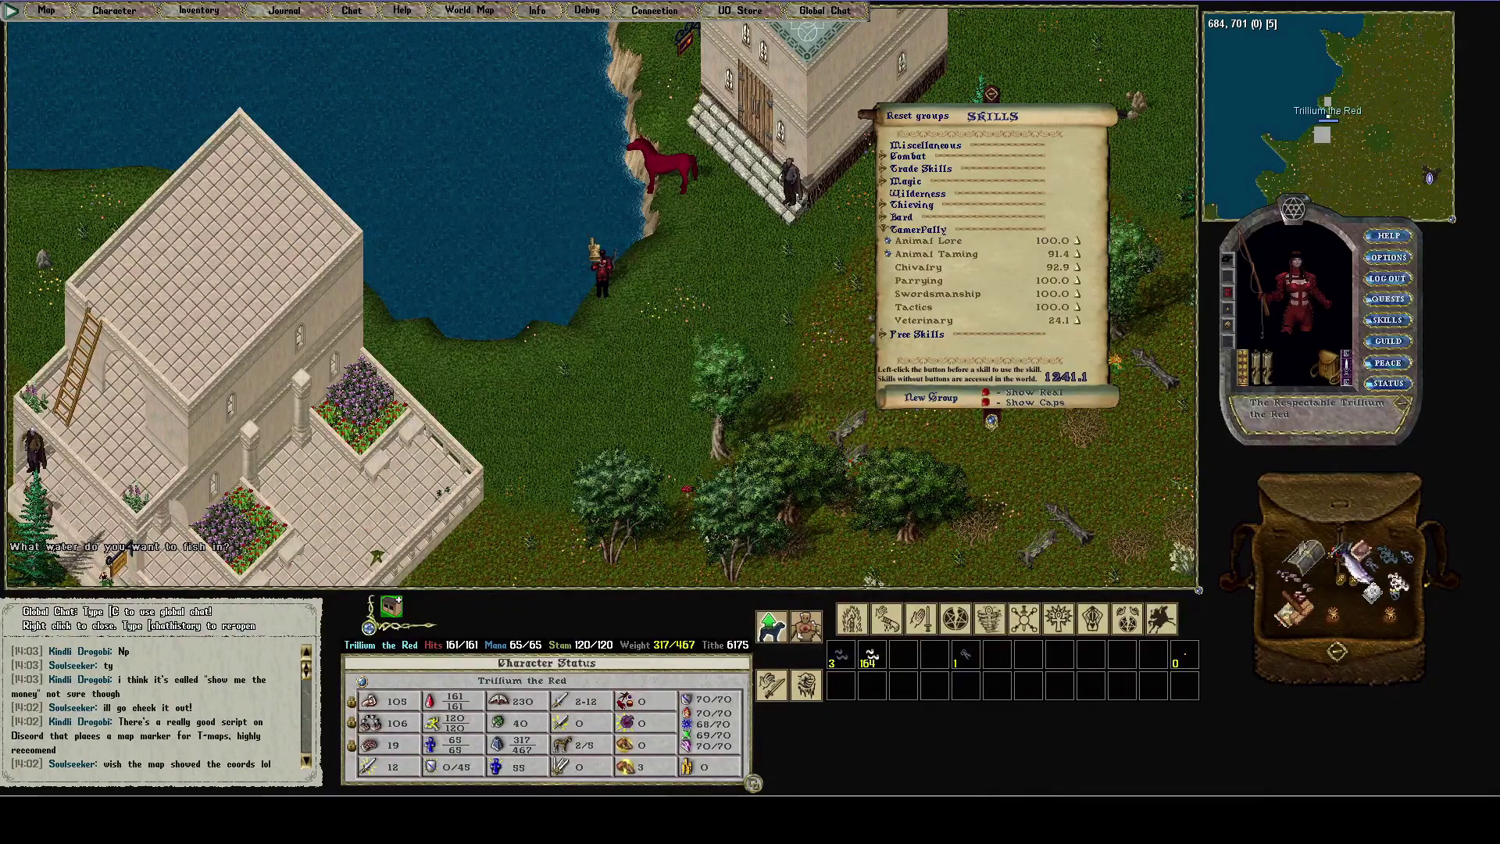
pyautogui.rightClick(606, 238)
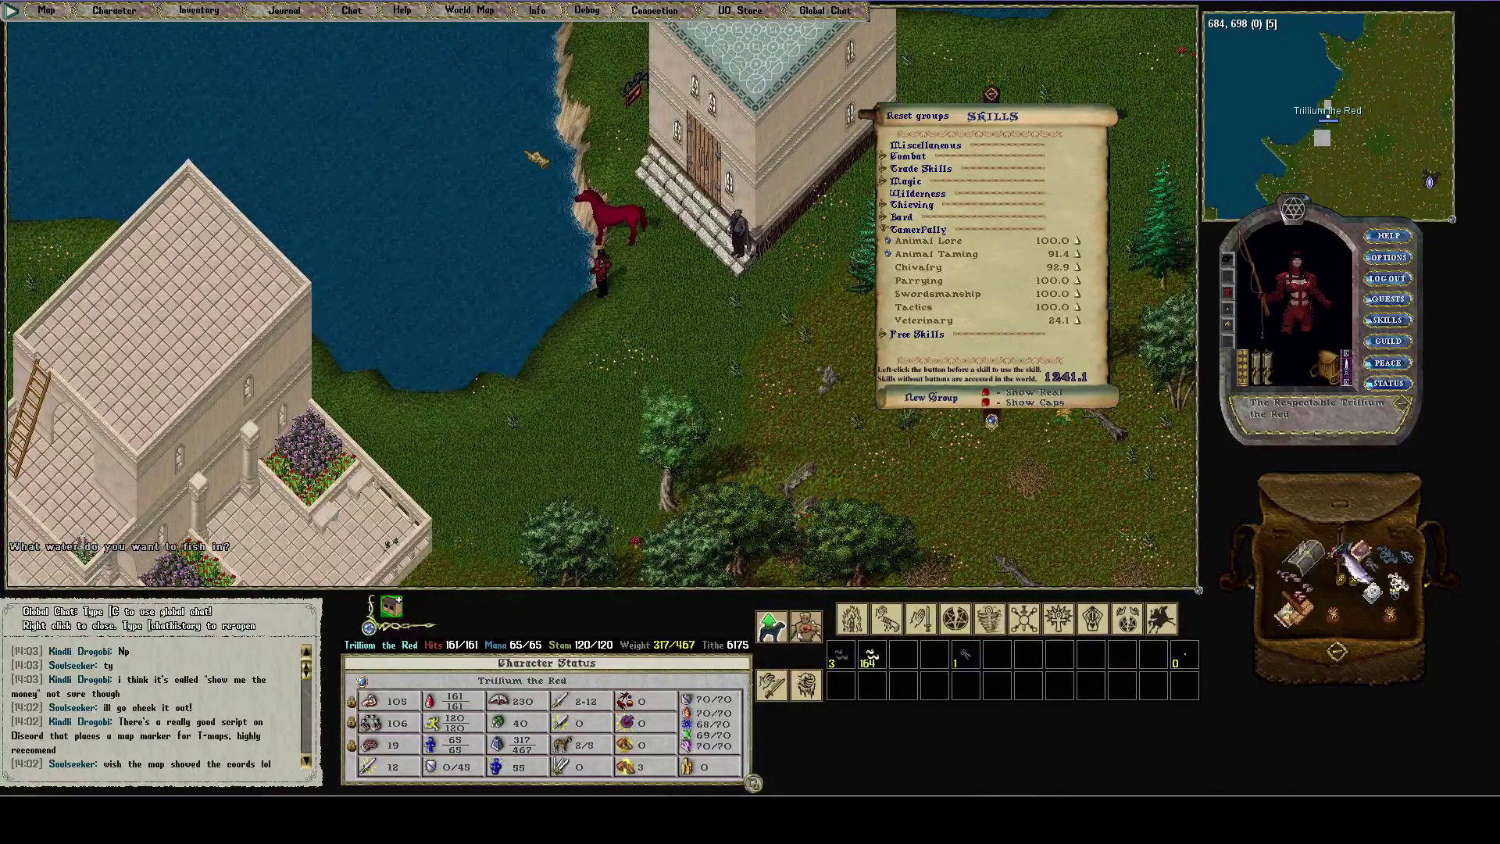
pyautogui.press('pageup')
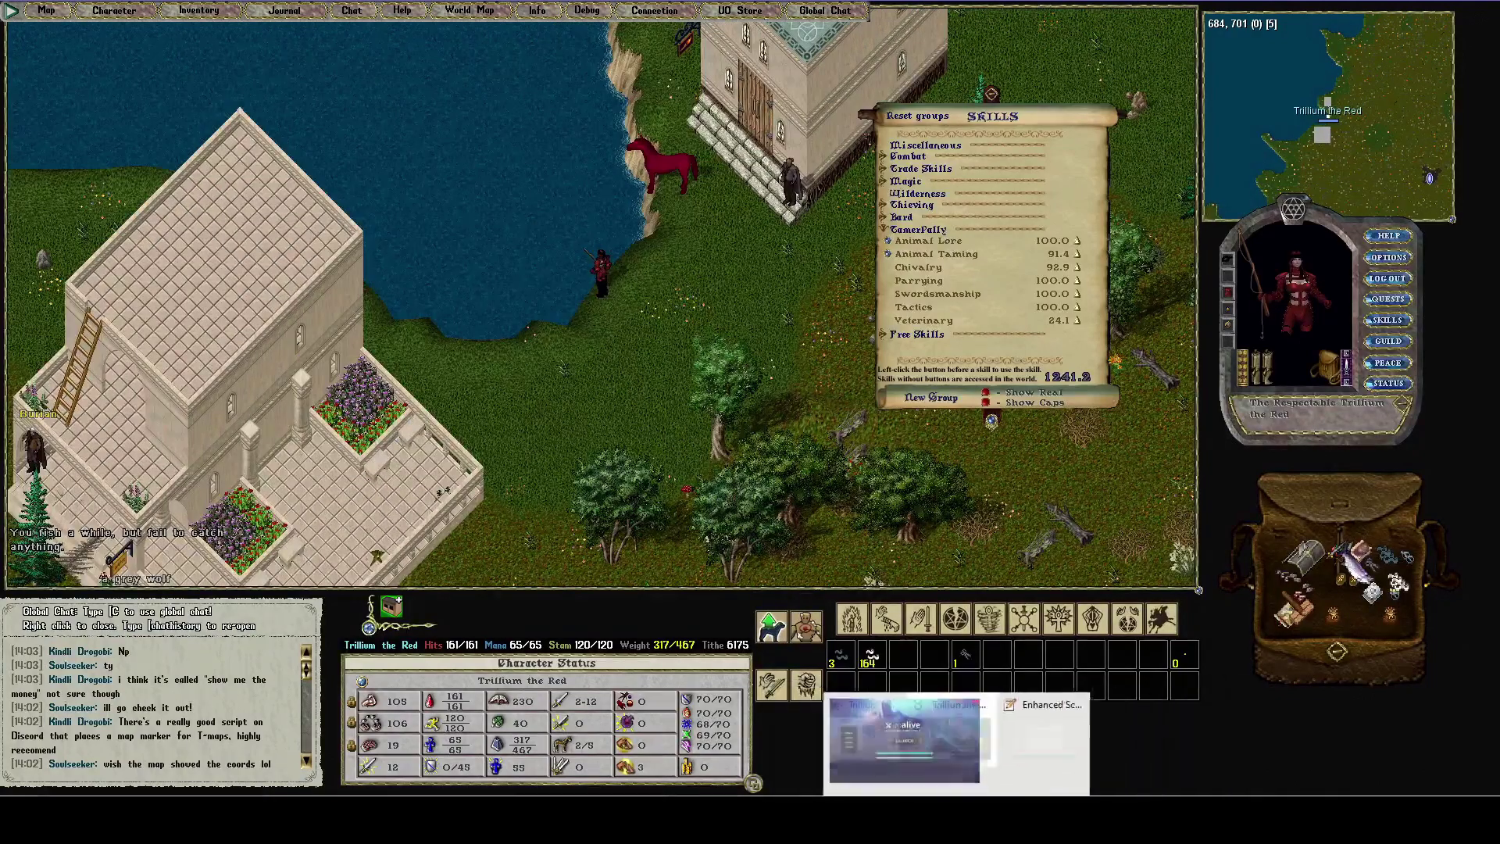
pyautogui.moveTo(1007, 819)
pyautogui.click(1168, 746)
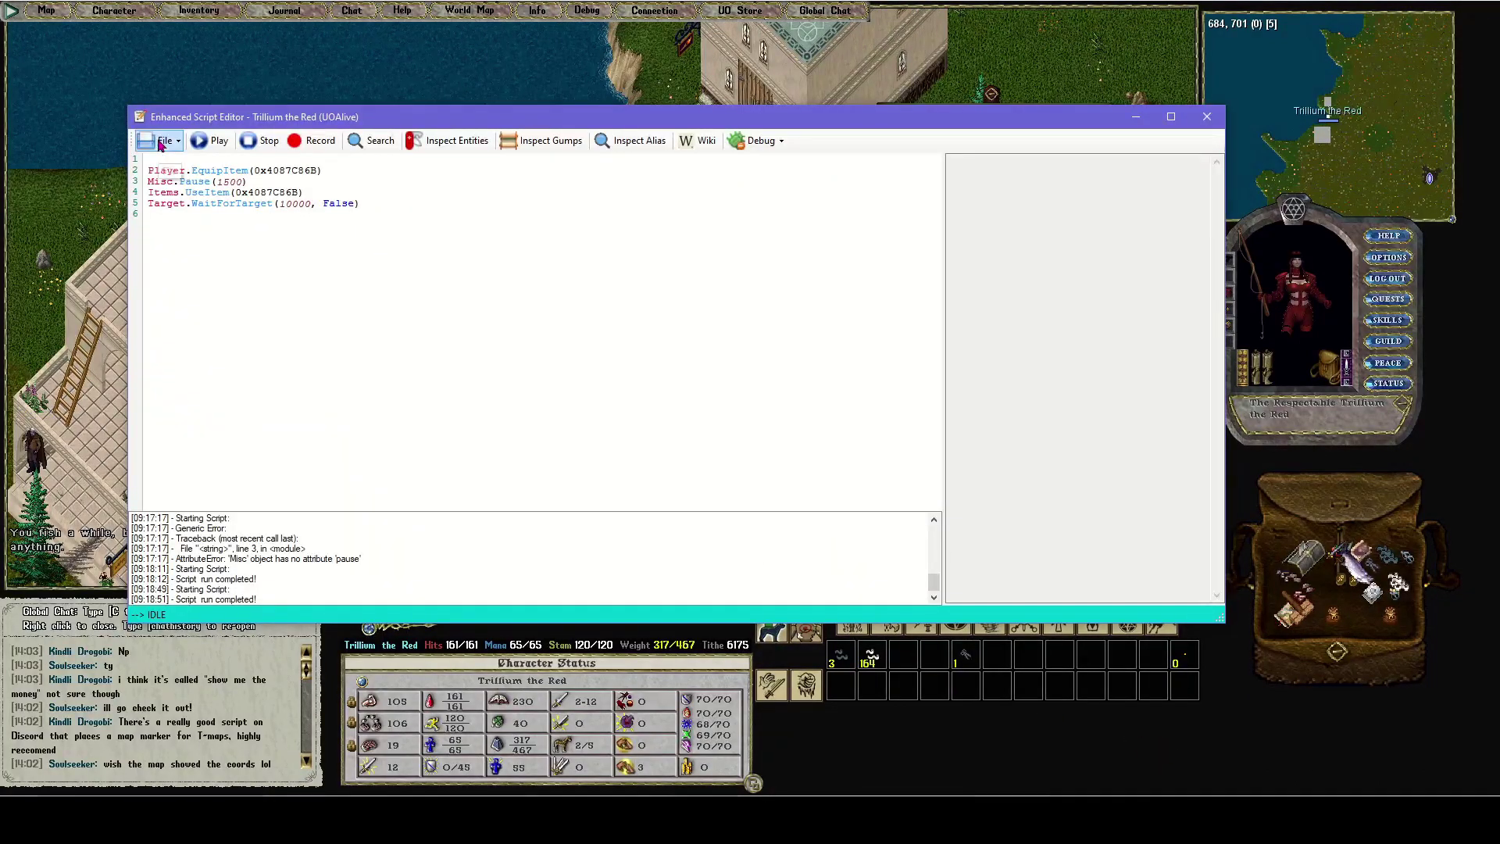
# Step: Save the script as fishing_record in the Razor Enhanced Scripts folder and close the script editor
pyautogui.click(161, 144)
pyautogui.click(191, 234)
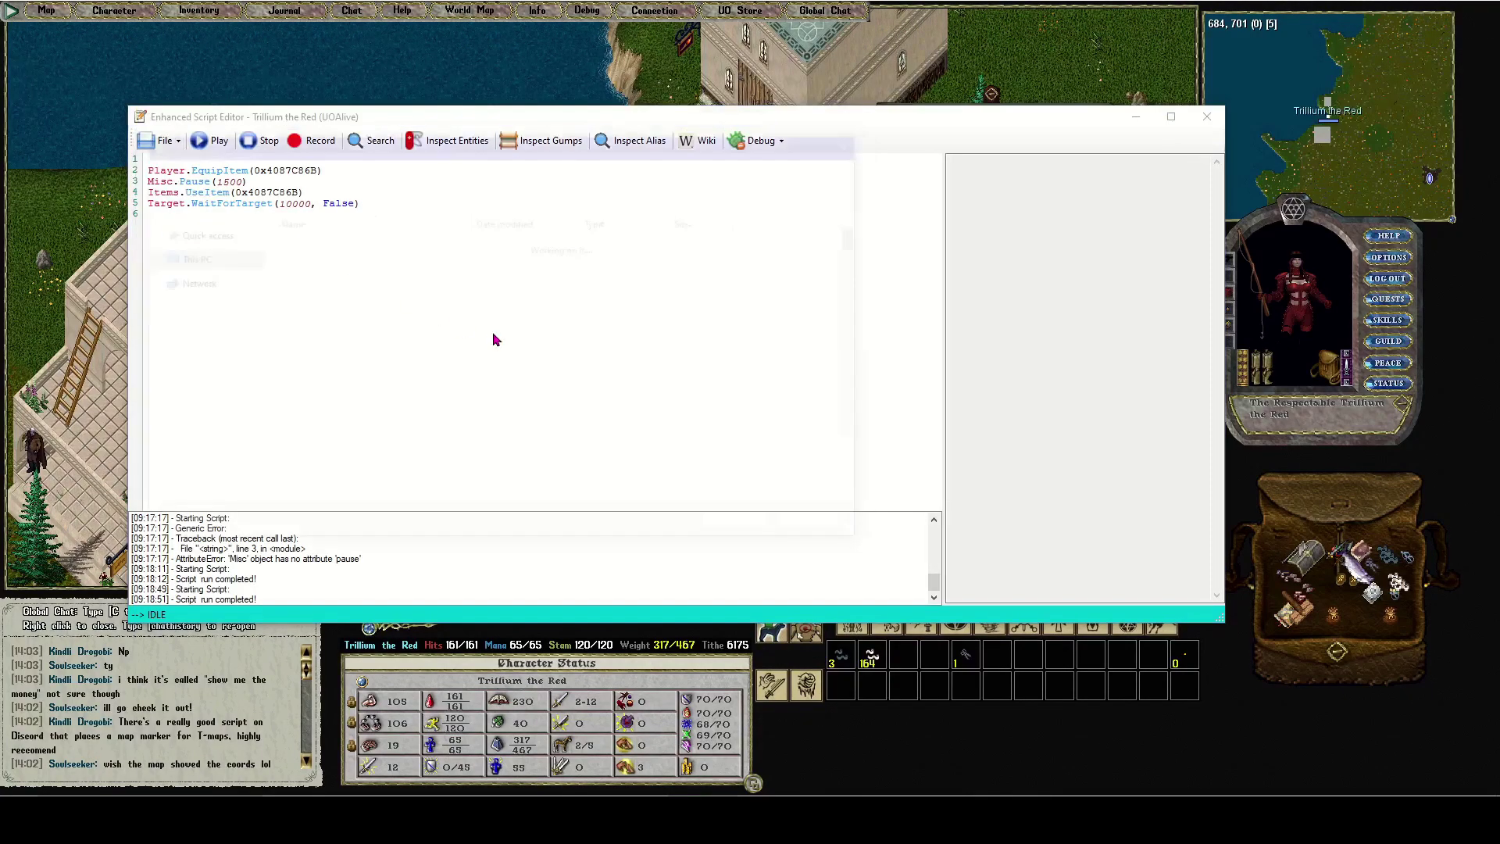
pyautogui.write('fishing_record')
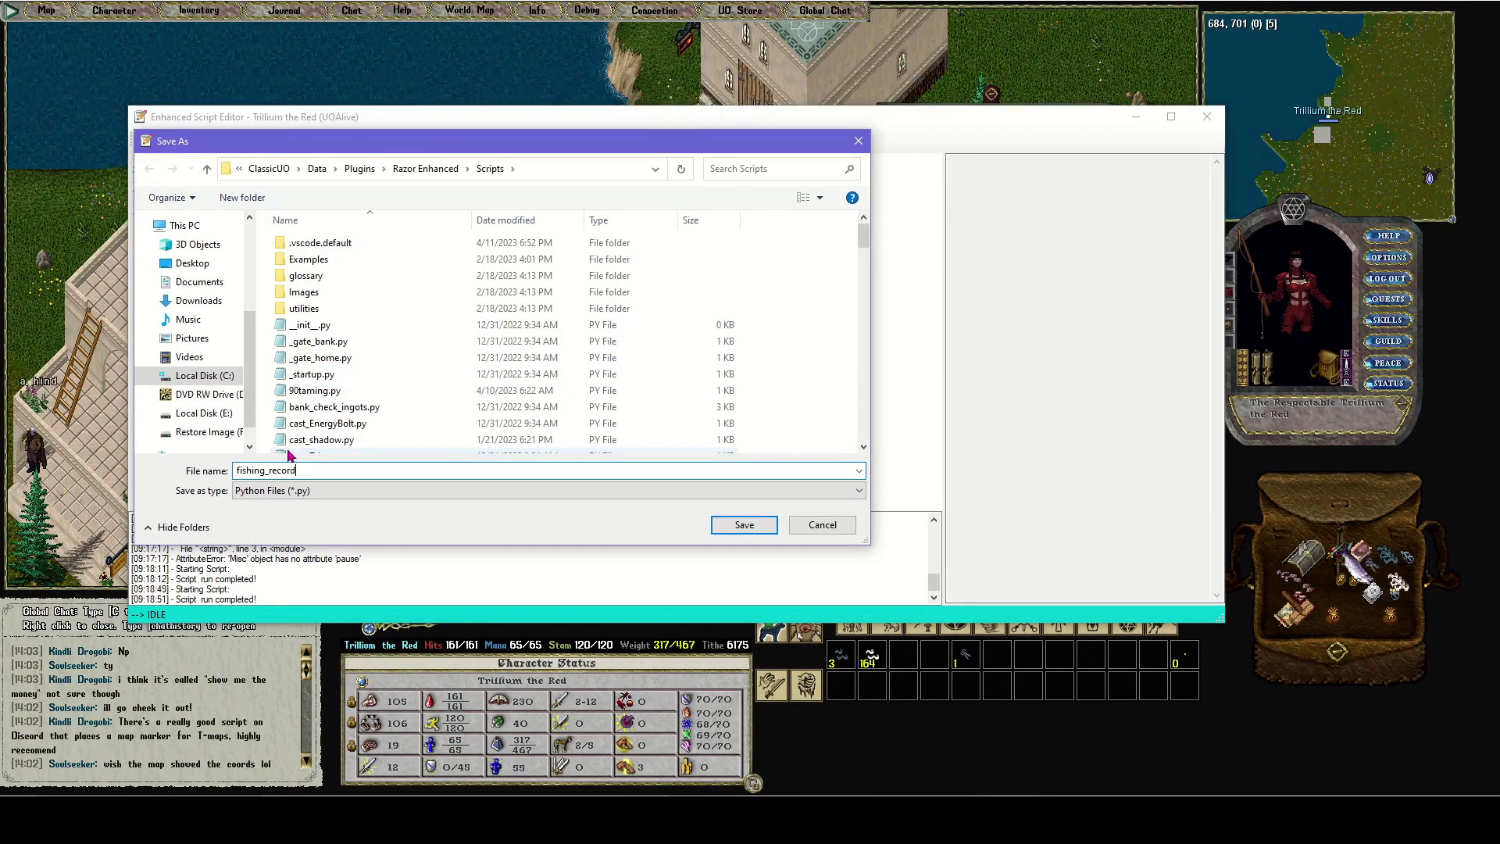
pyautogui.click(743, 525)
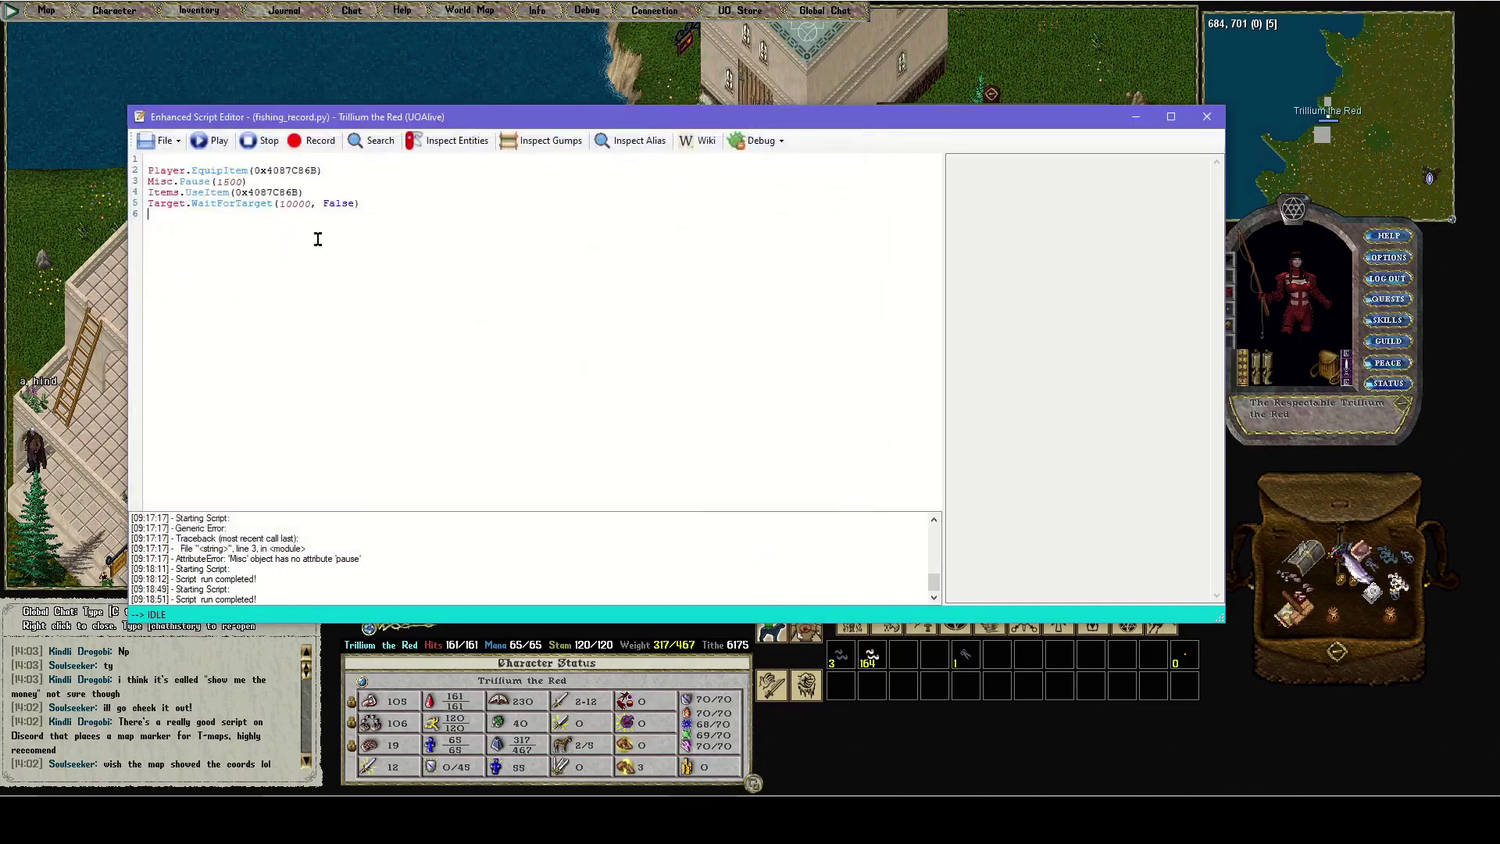
pyautogui.click(1206, 116)
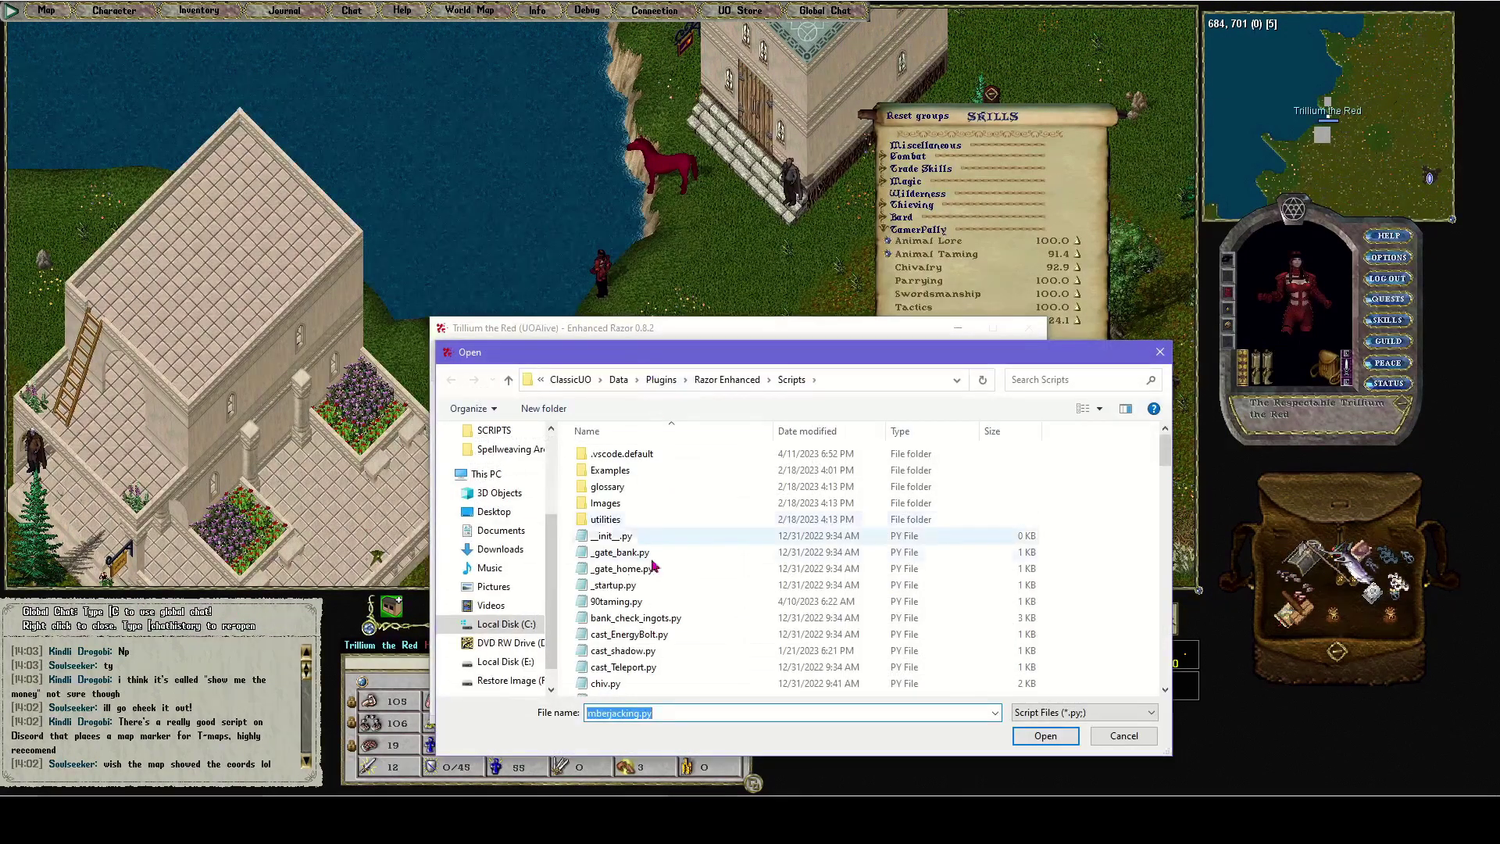
# Step: Add fishing_record.py from the Scripts folder to the Enhanced Razor script list
pyautogui.click(616, 600)
pyautogui.scroll(-5, 619, 578)
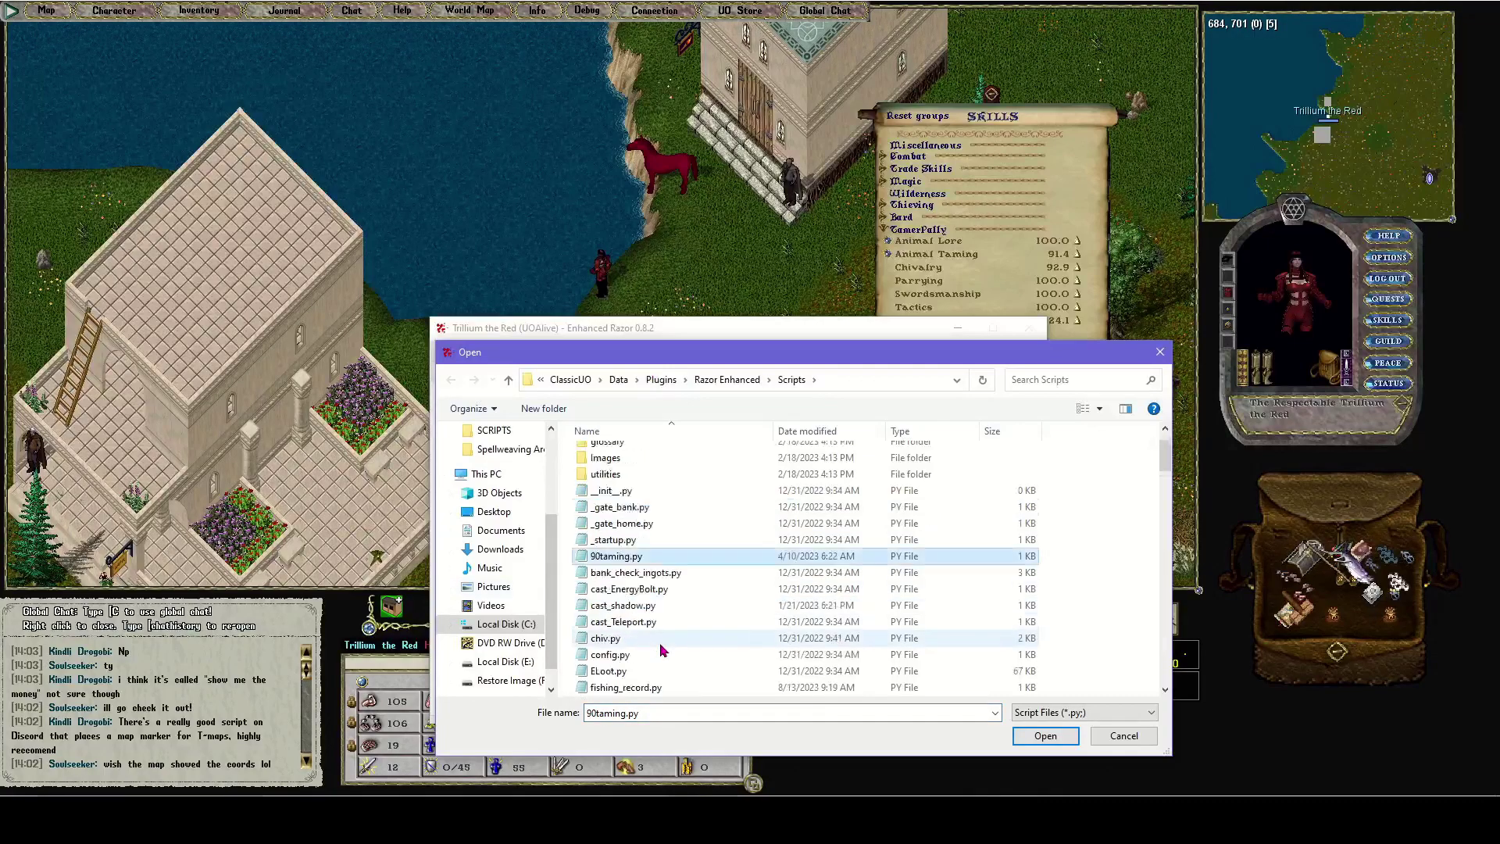
pyautogui.click(625, 490)
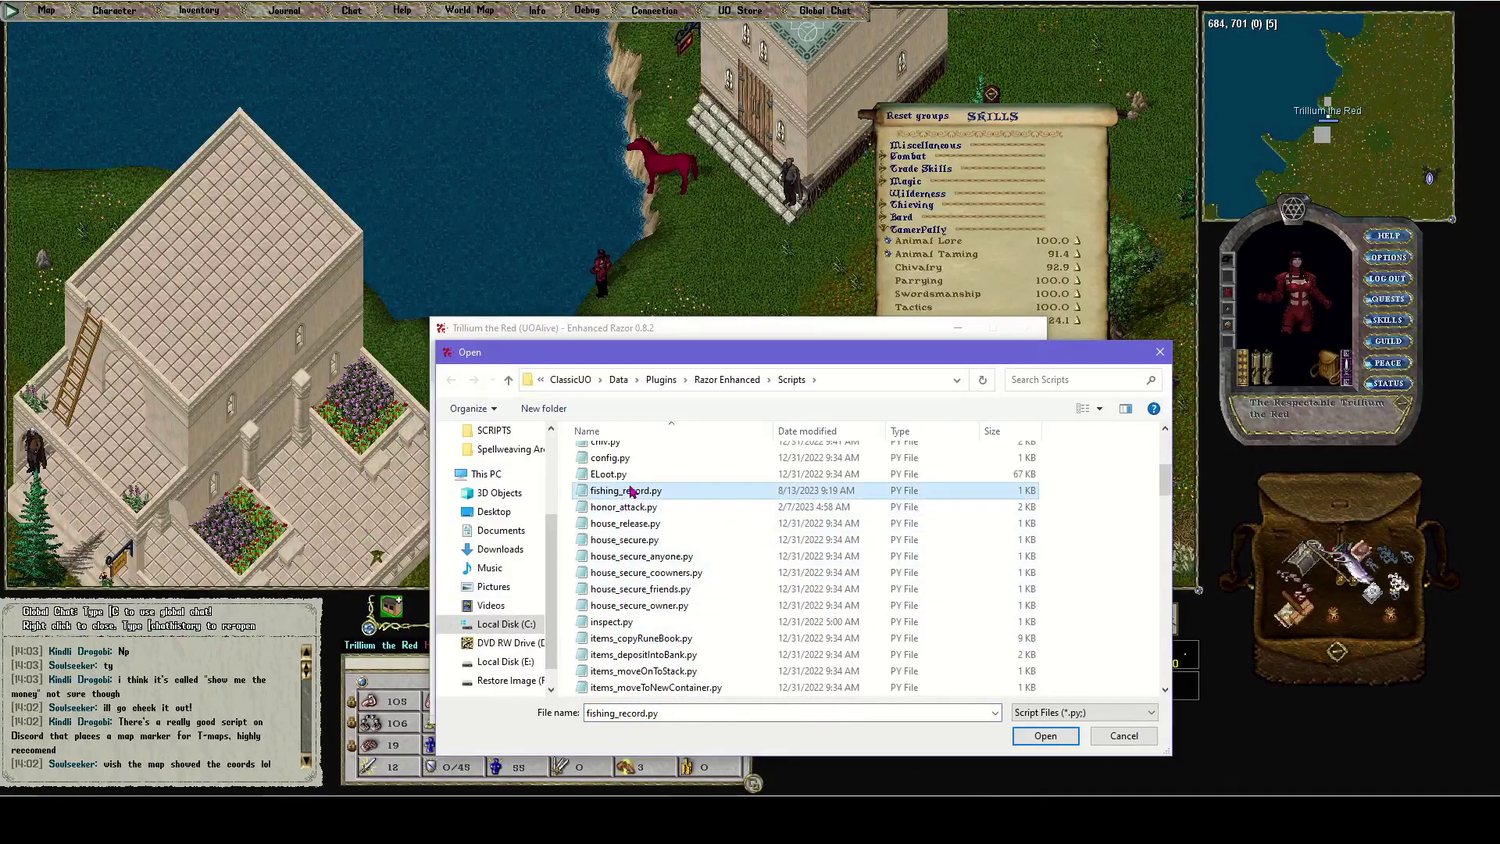
pyautogui.click(1045, 735)
# Step: Assign the F key as the hotkey for the fishing_record.py script
pyautogui.click(948, 371)
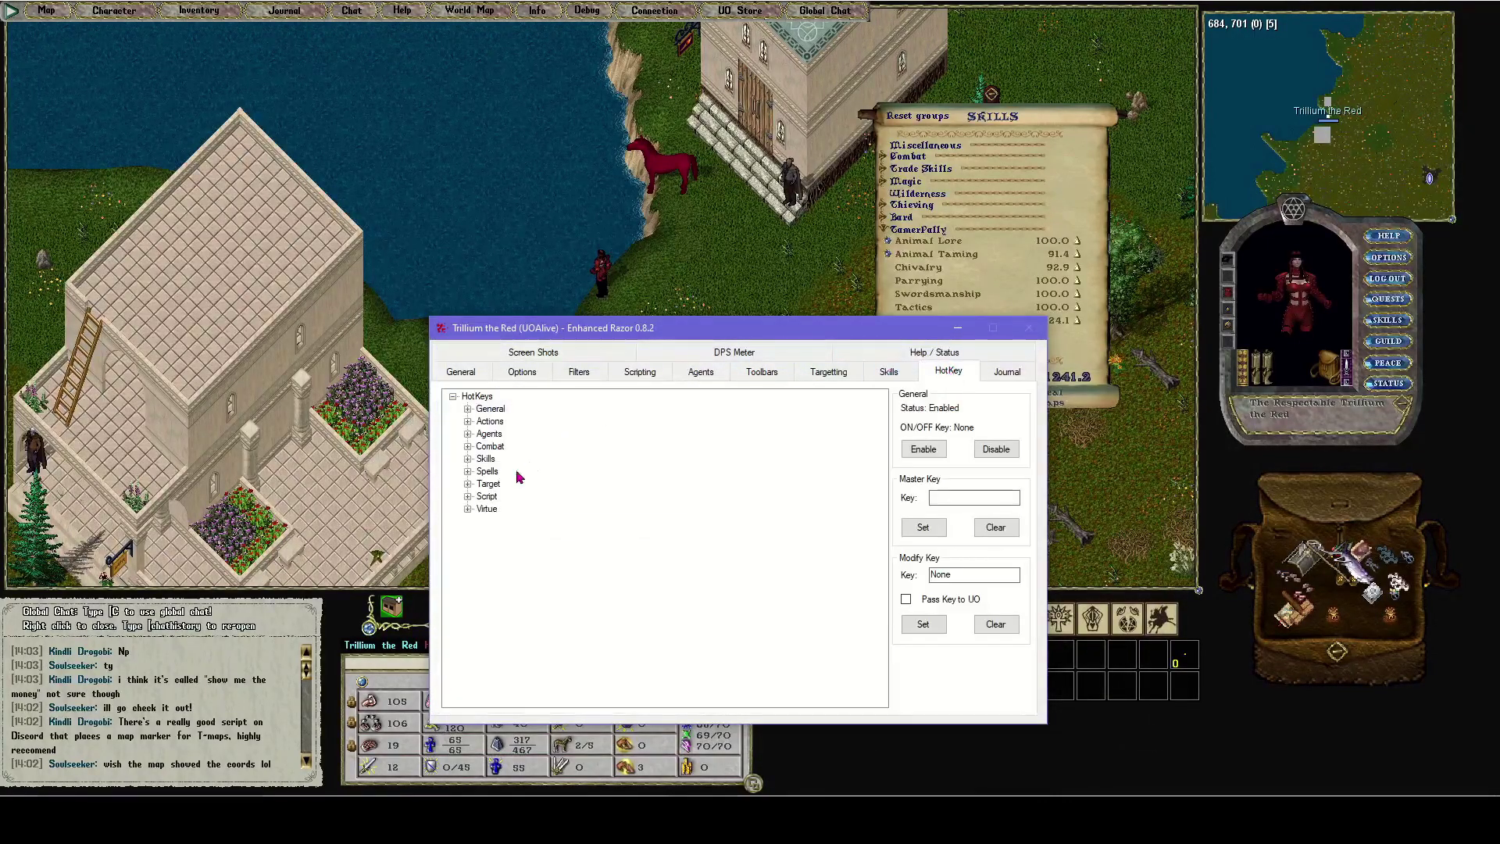
pyautogui.click(468, 497)
pyautogui.click(482, 521)
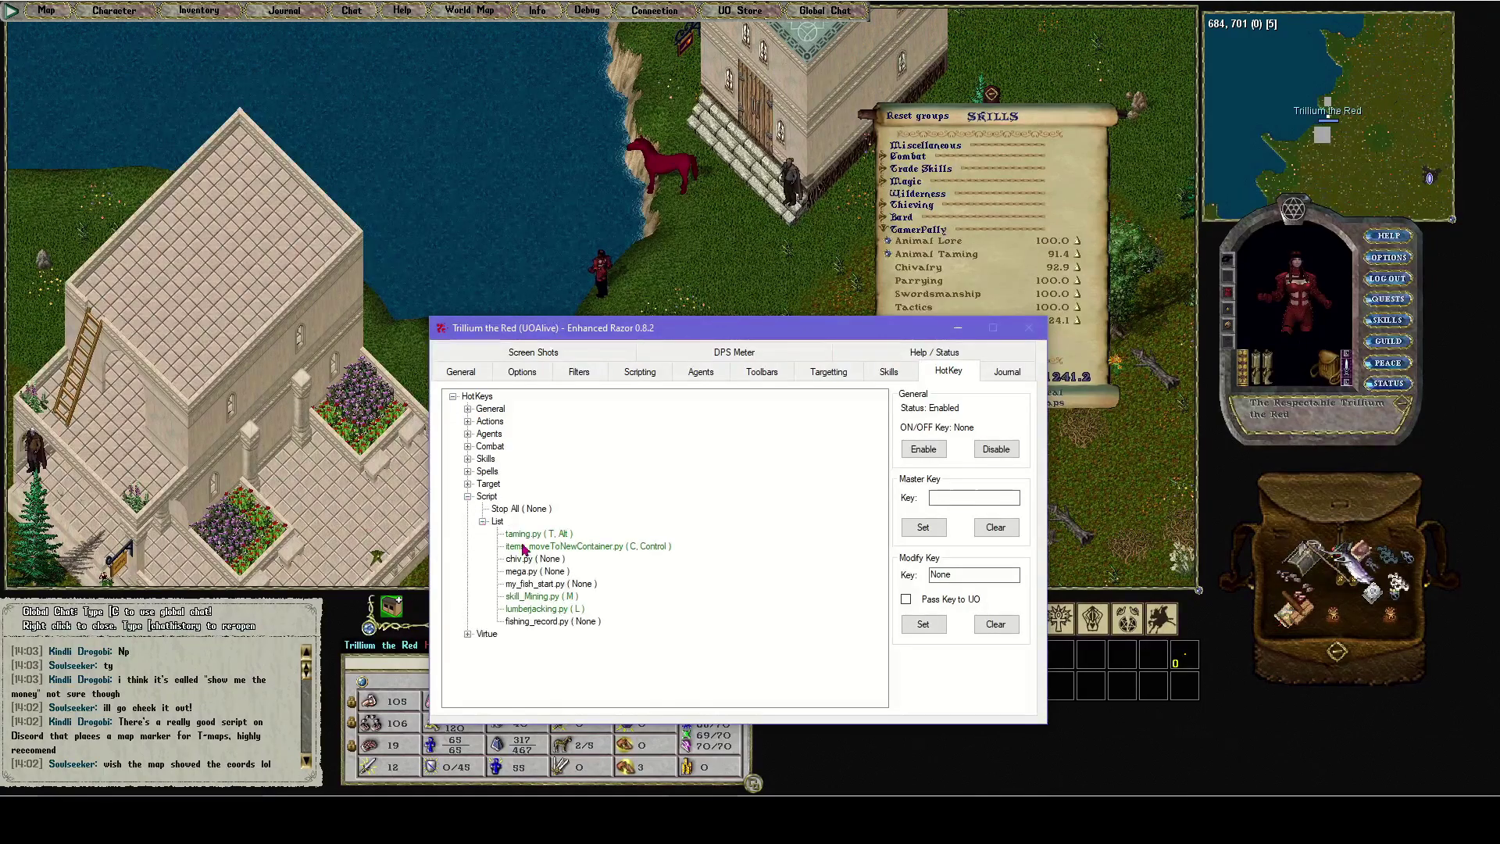
pyautogui.click(537, 621)
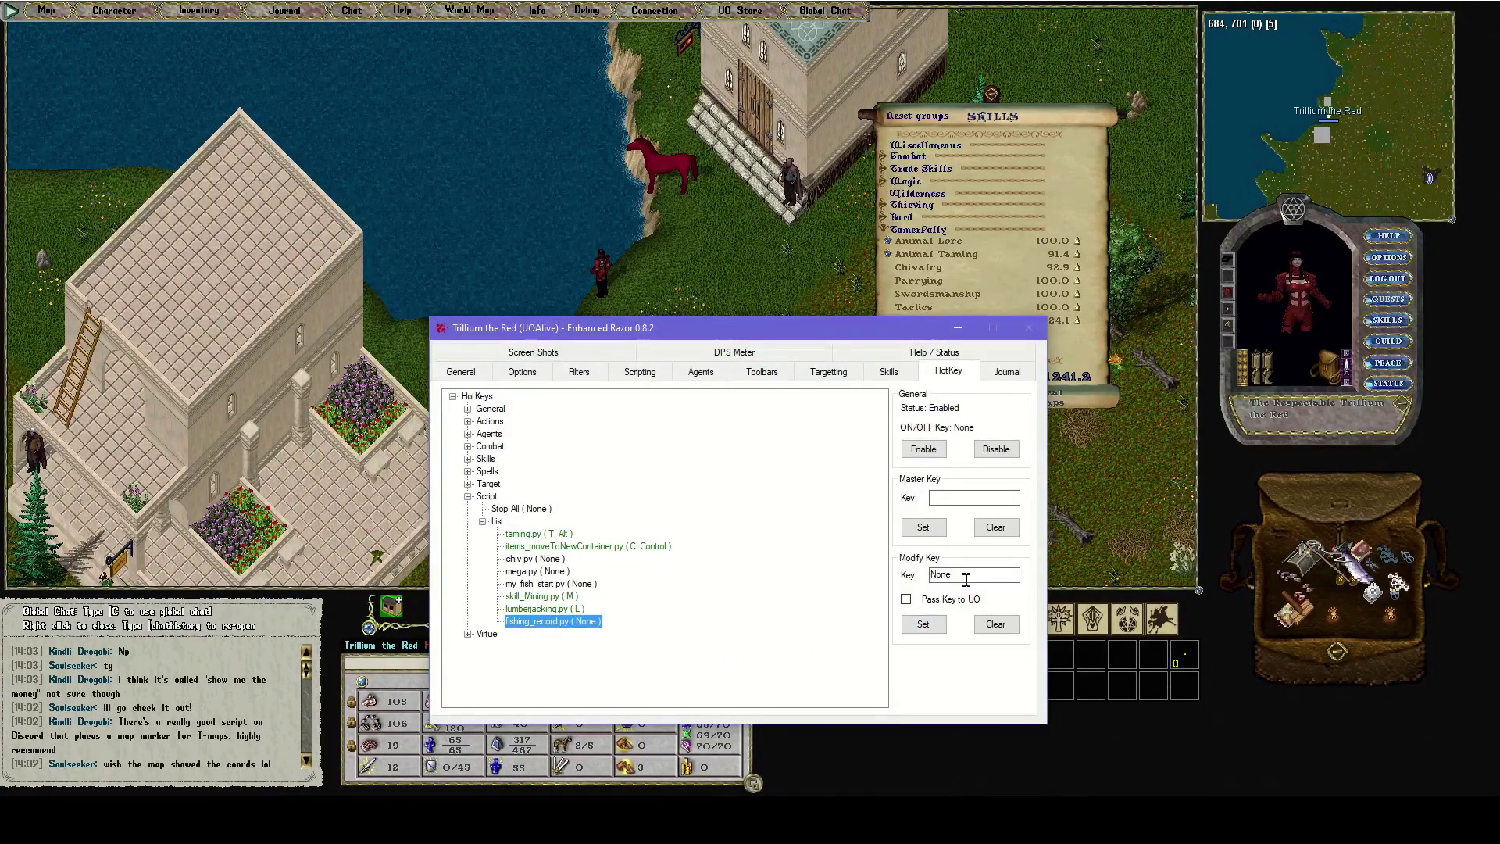
pyautogui.click(967, 574)
pyautogui.press('f')
pyautogui.click(920, 624)
# Step: Run the fishing script in the game with its F hotkey and target the water beside the character
pyautogui.click(575, 258)
pyautogui.press('f')
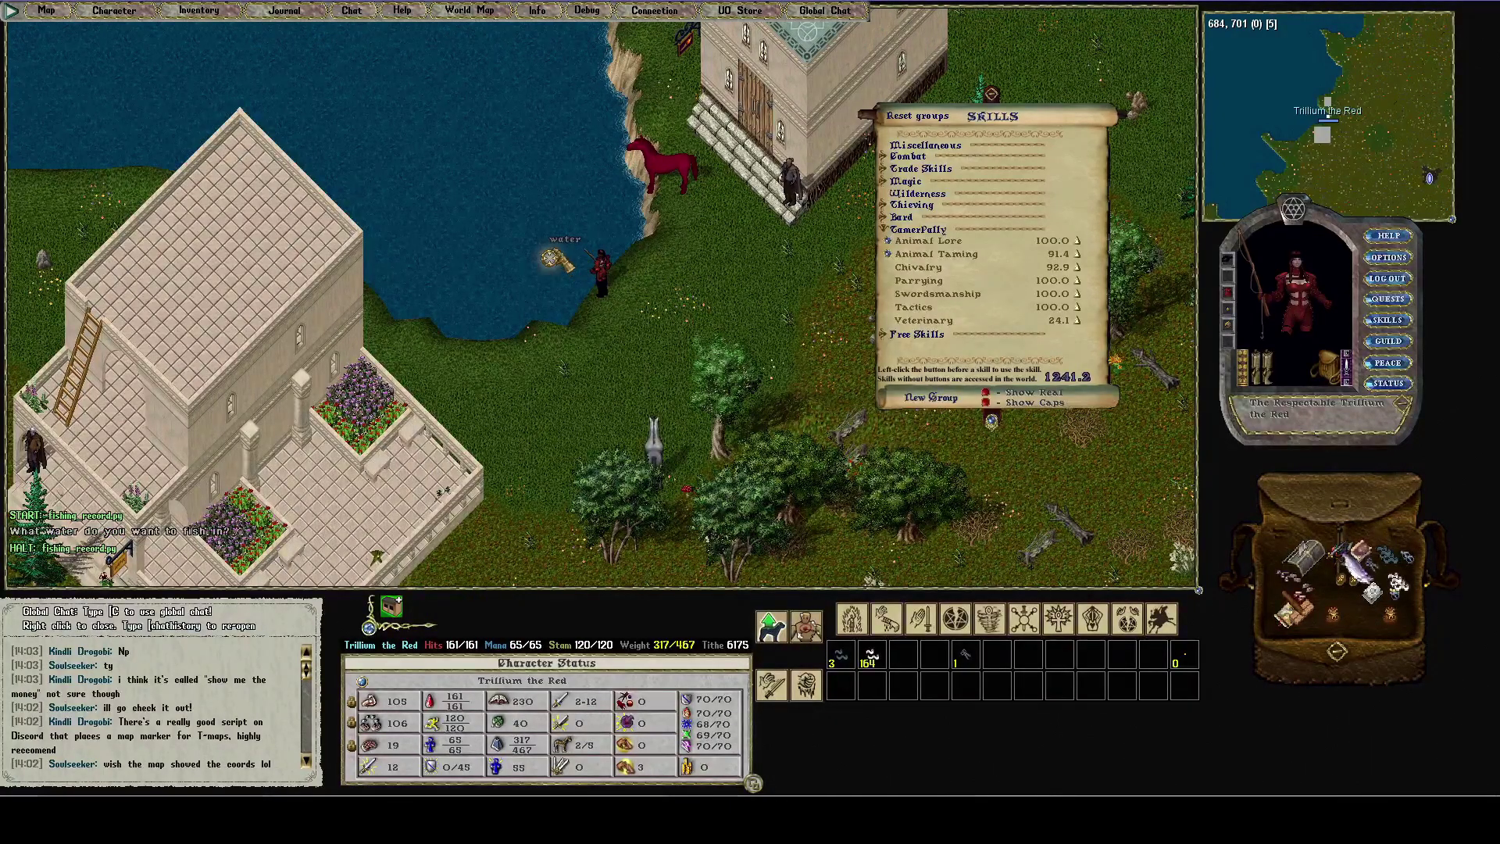
pyautogui.click(550, 258)
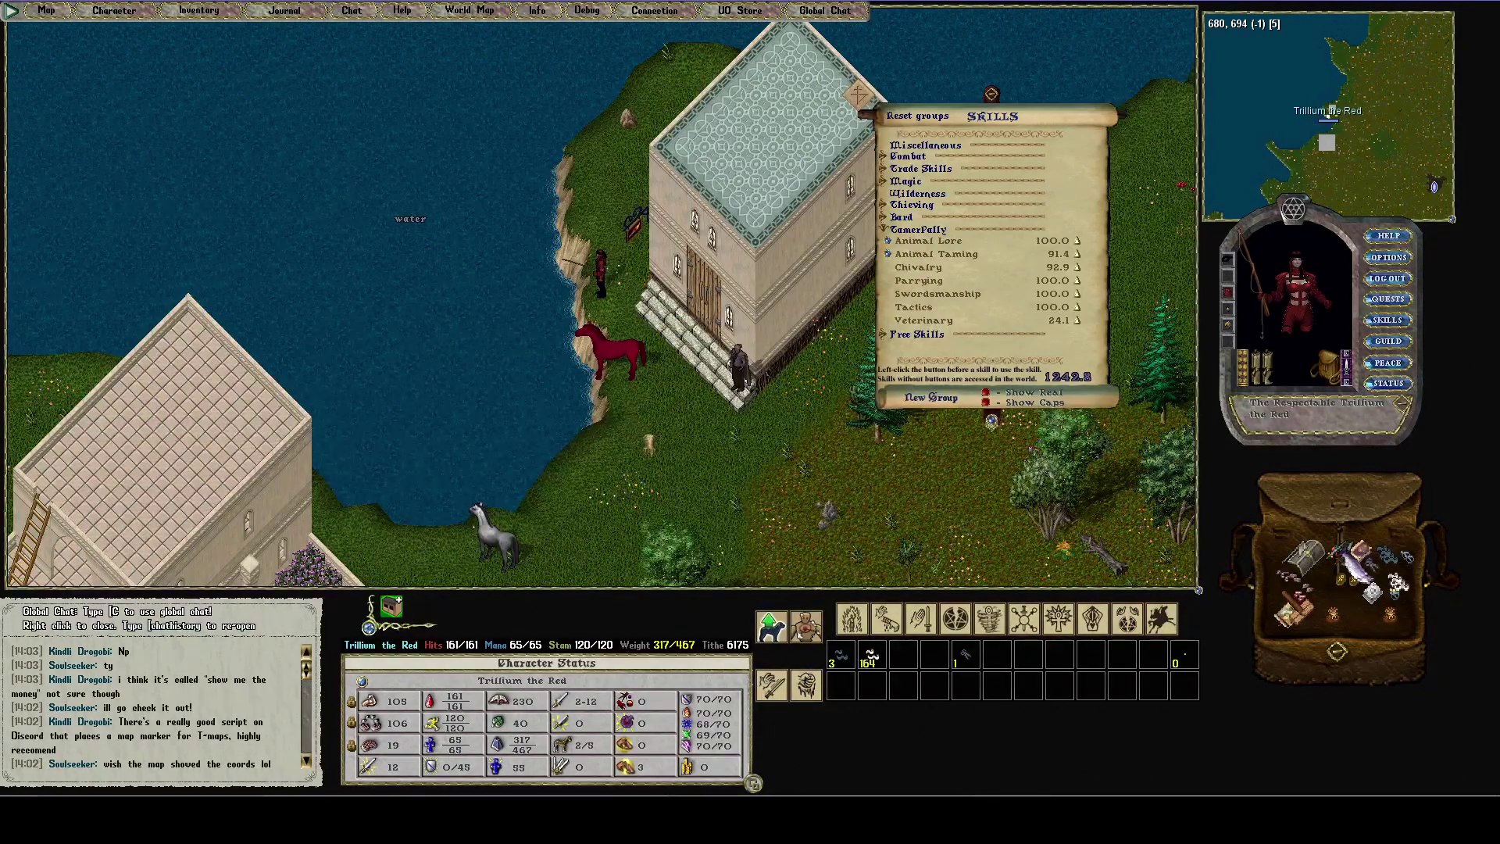
# Step: Walk the character to the red horse, mount it and ride around near the shore
pyautogui.rightClick(647, 449)
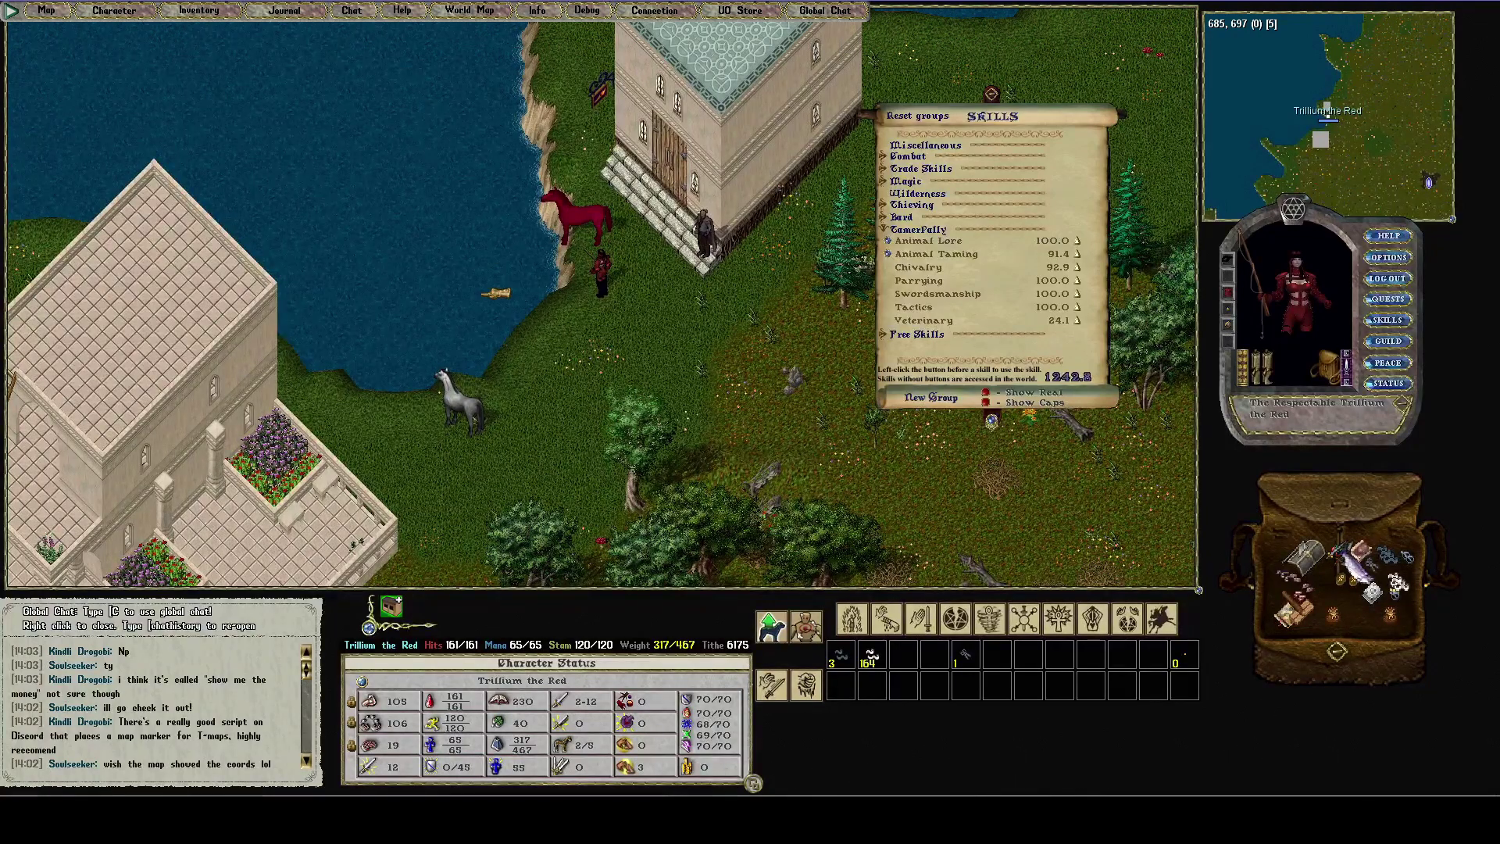
pyautogui.rightClick(485, 292)
pyautogui.doubleClick(604, 243)
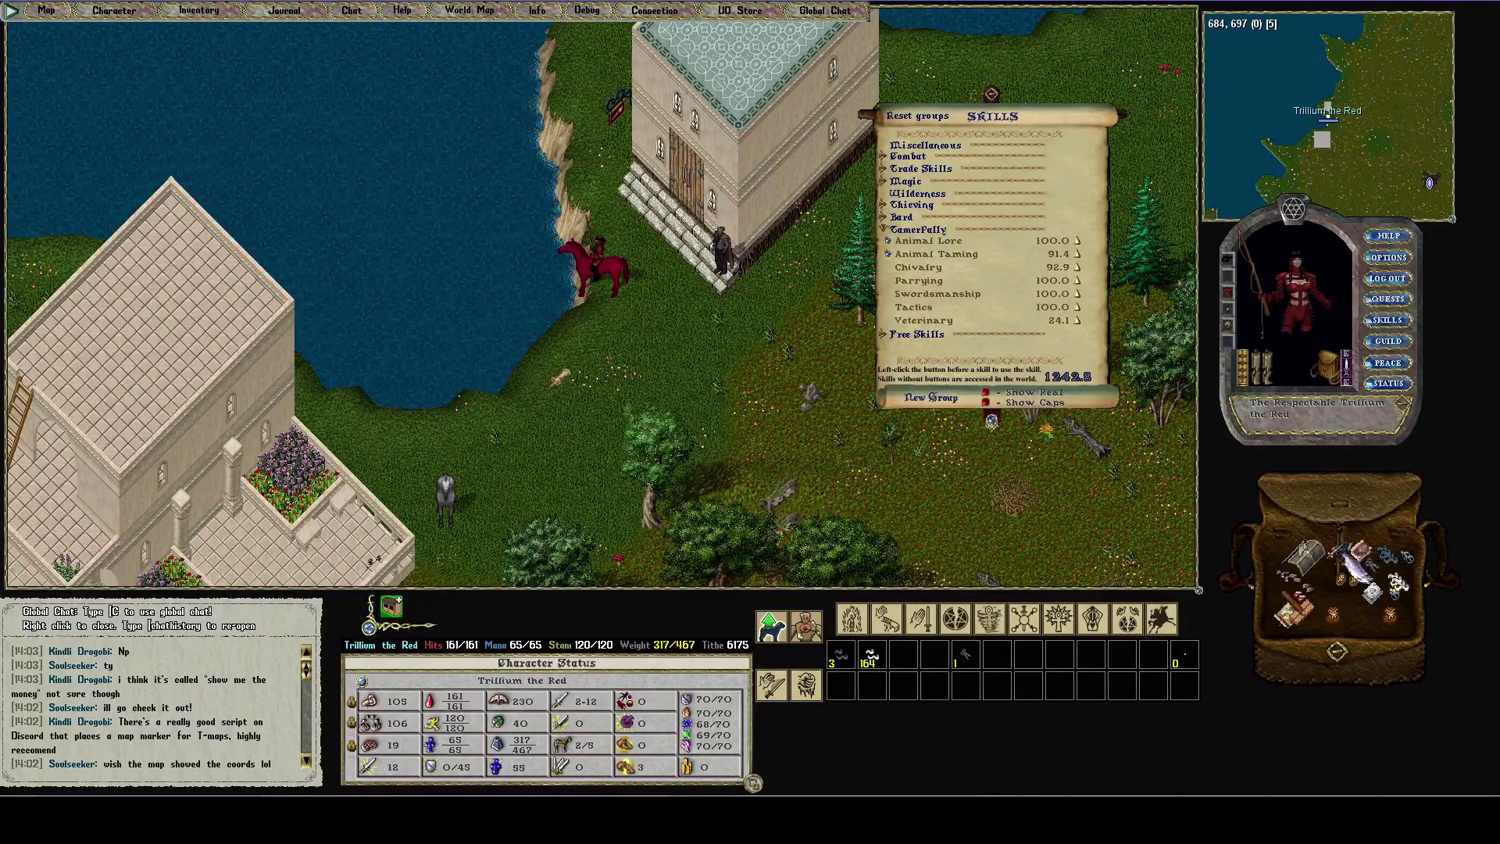
pyautogui.rightClick(581, 367)
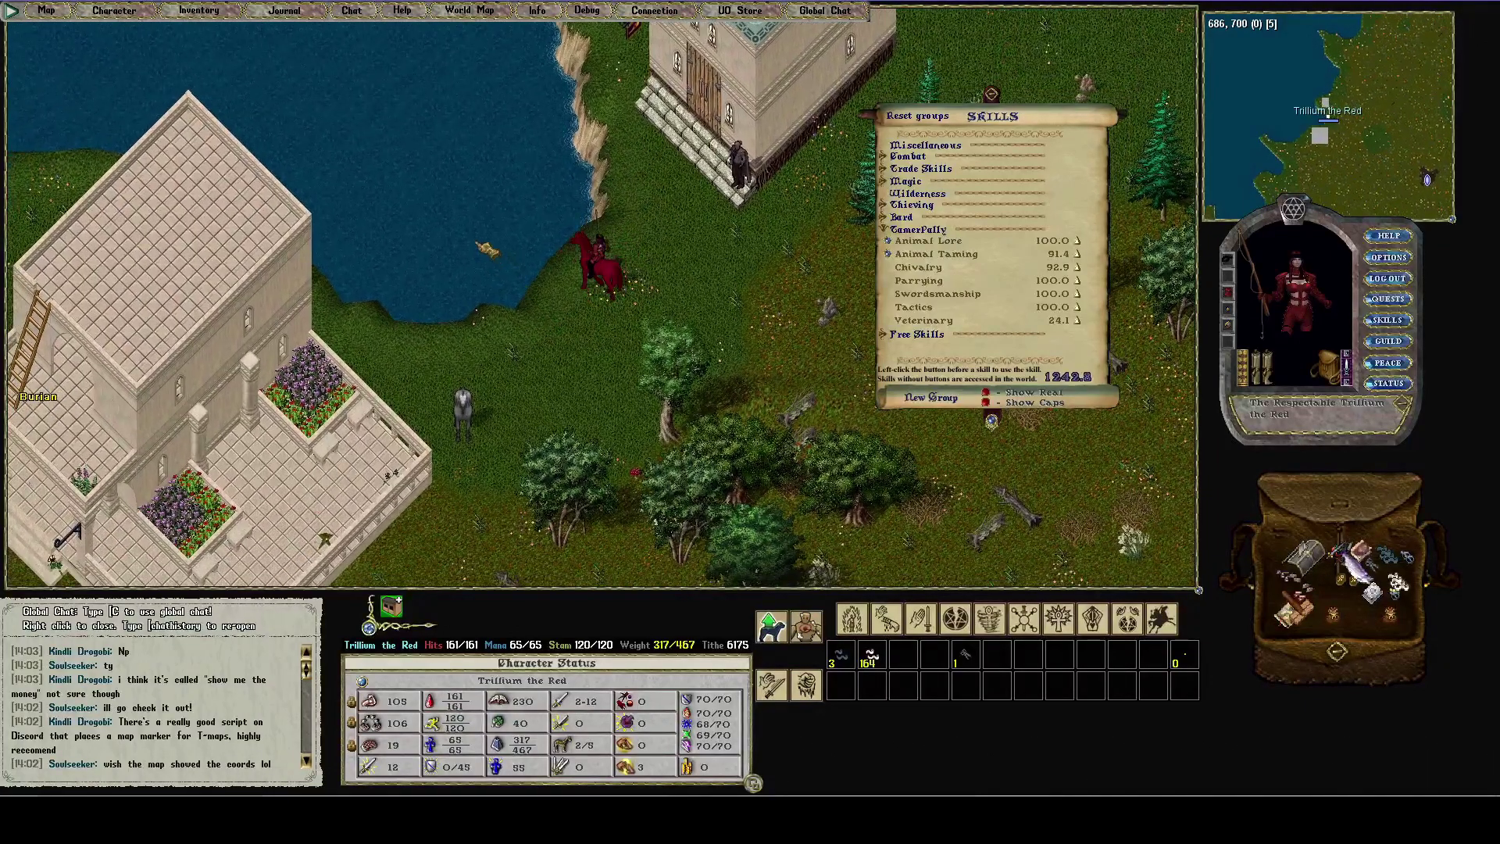
pyautogui.press('pageup')
pyautogui.press('pageup')
pyautogui.press('pageup')
pyautogui.press('pageup')
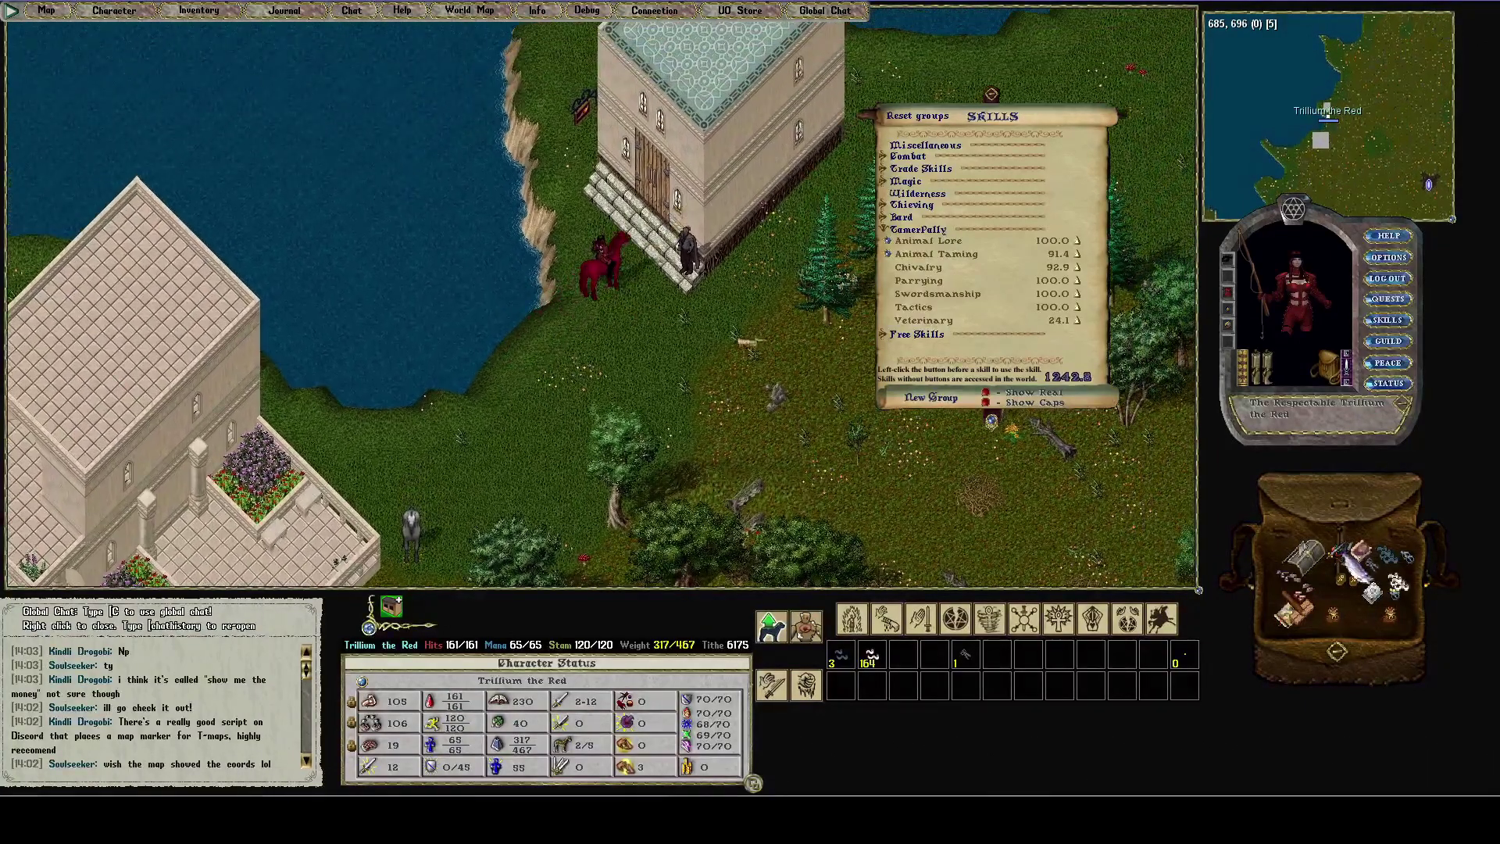